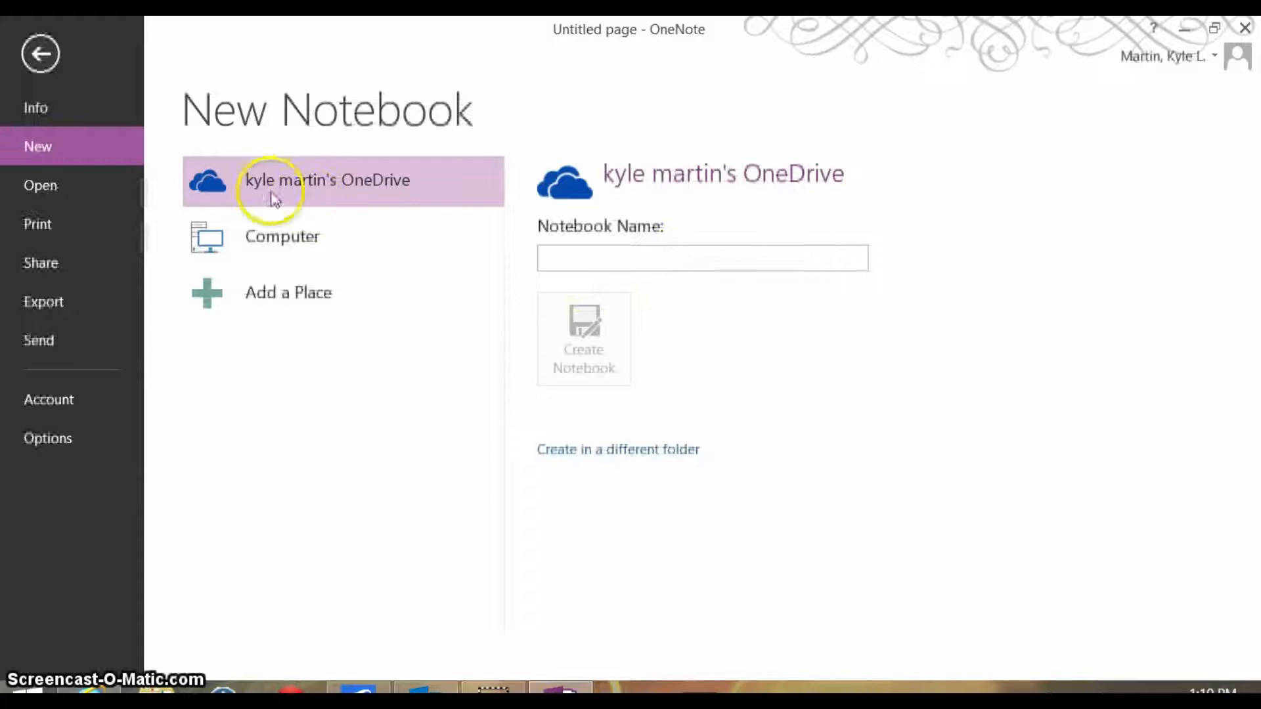
Step: Create a OneDrive notebook named "Case Management" and skip sharing it with other people
{"action": "left_click", "coordinate": [637, 255]}
{"action": "type", "text": "Case Management"}
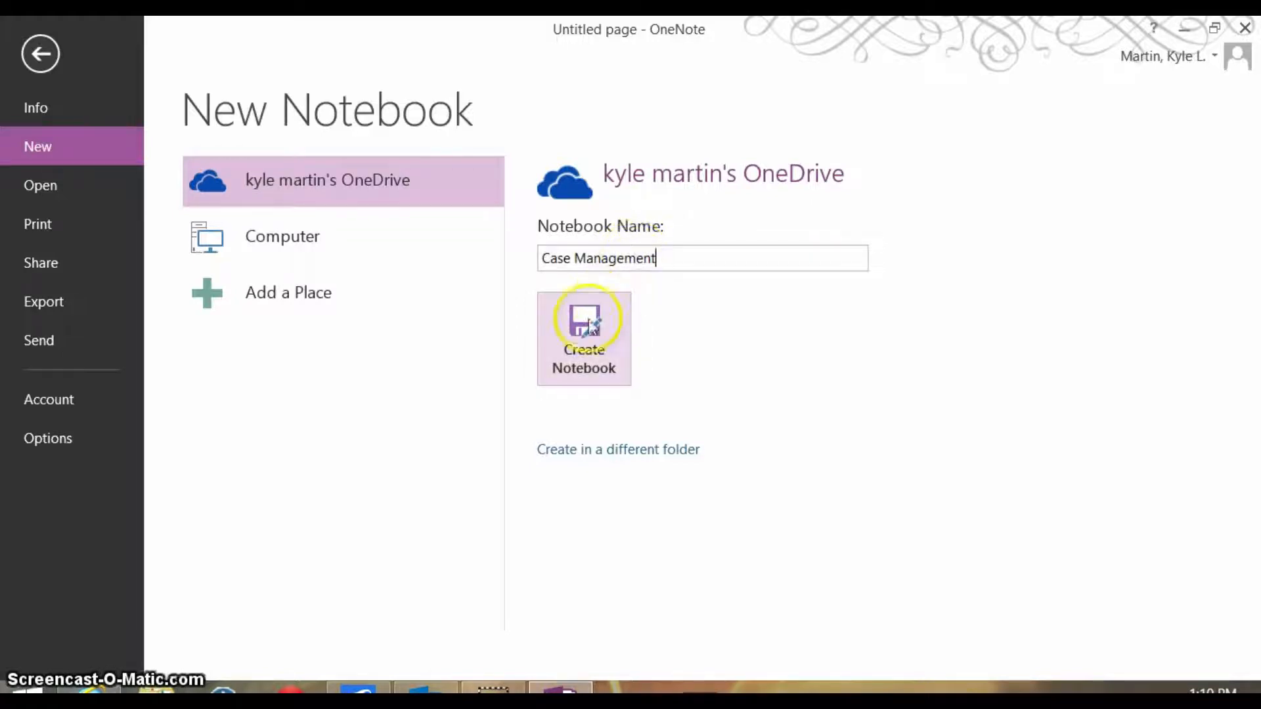
{"action": "left_click", "coordinate": [578, 338]}
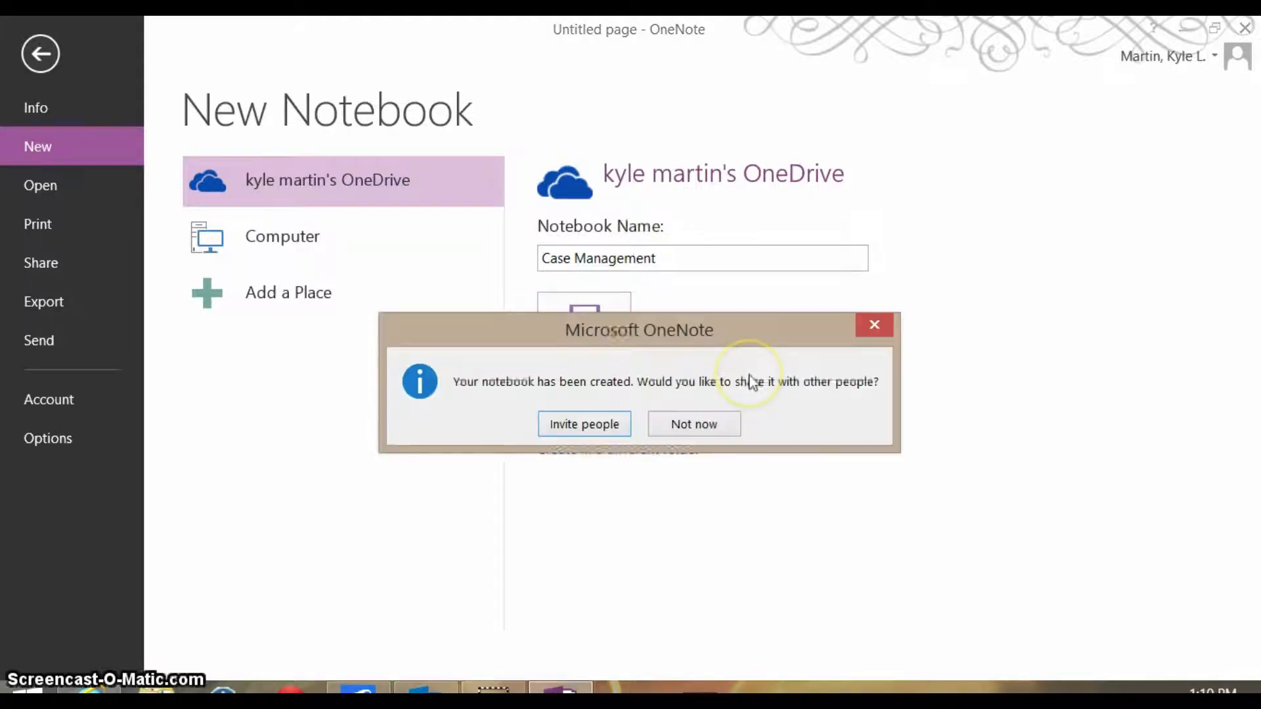
{"action": "left_click", "coordinate": [696, 434]}
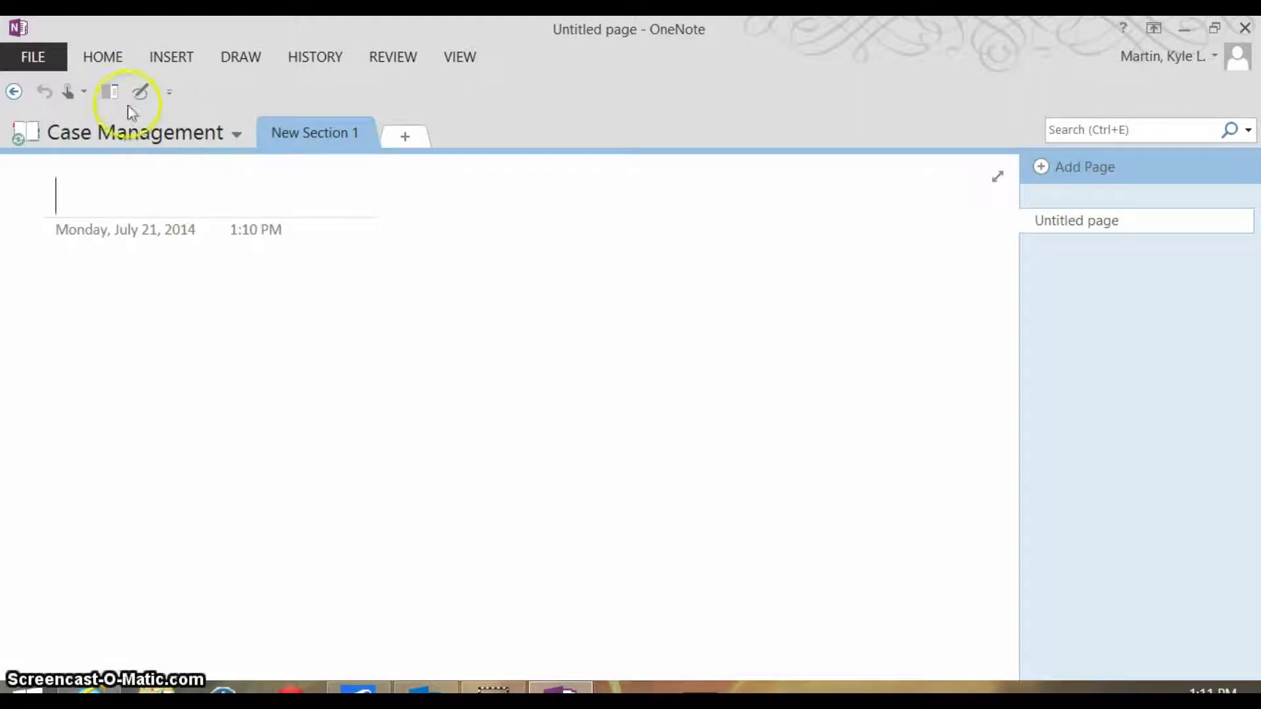
Step: Review the export formats for the current page and select Word Document (*.docx) without exporting
{"action": "left_click", "coordinate": [33, 61]}
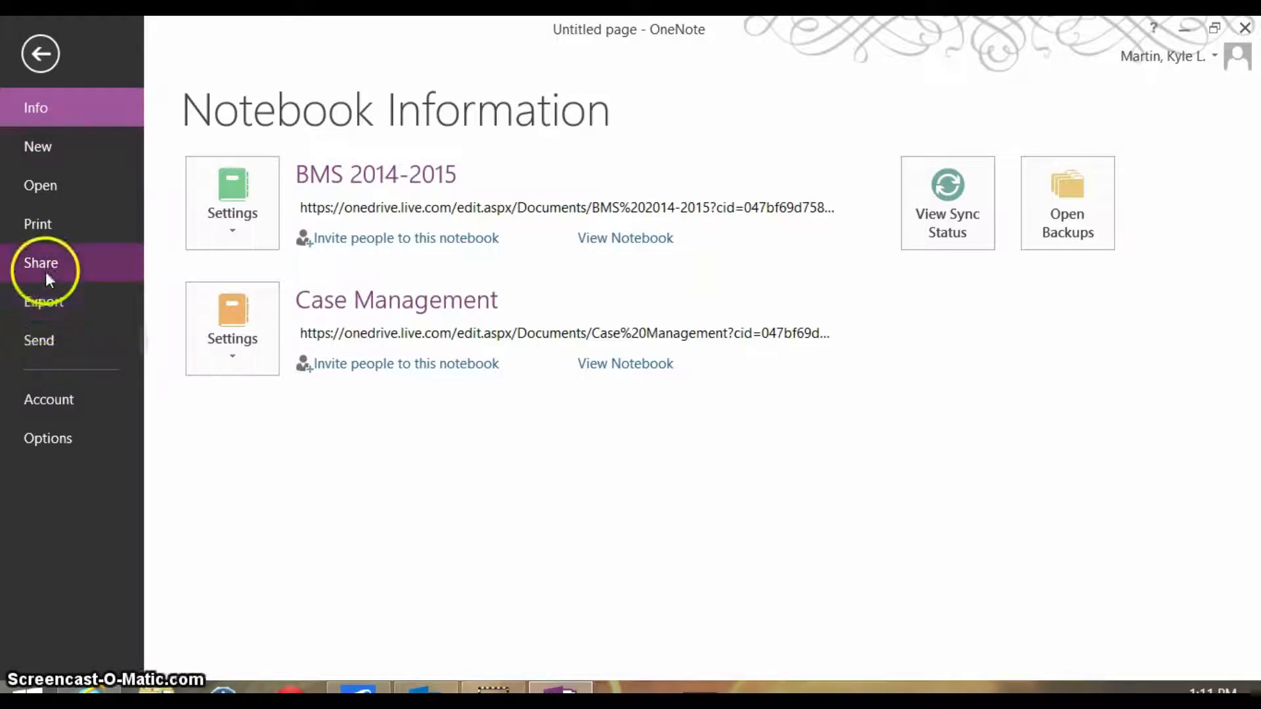
{"action": "left_click", "coordinate": [39, 304]}
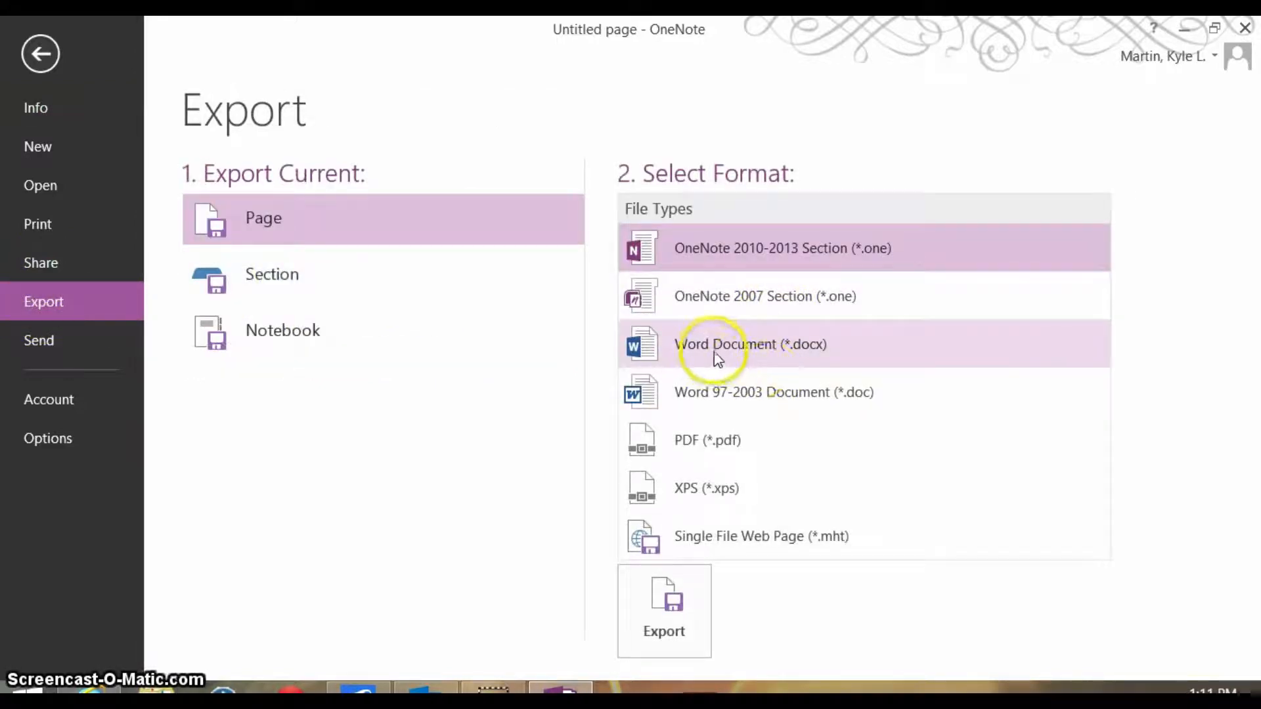
{"action": "left_click", "coordinate": [775, 353]}
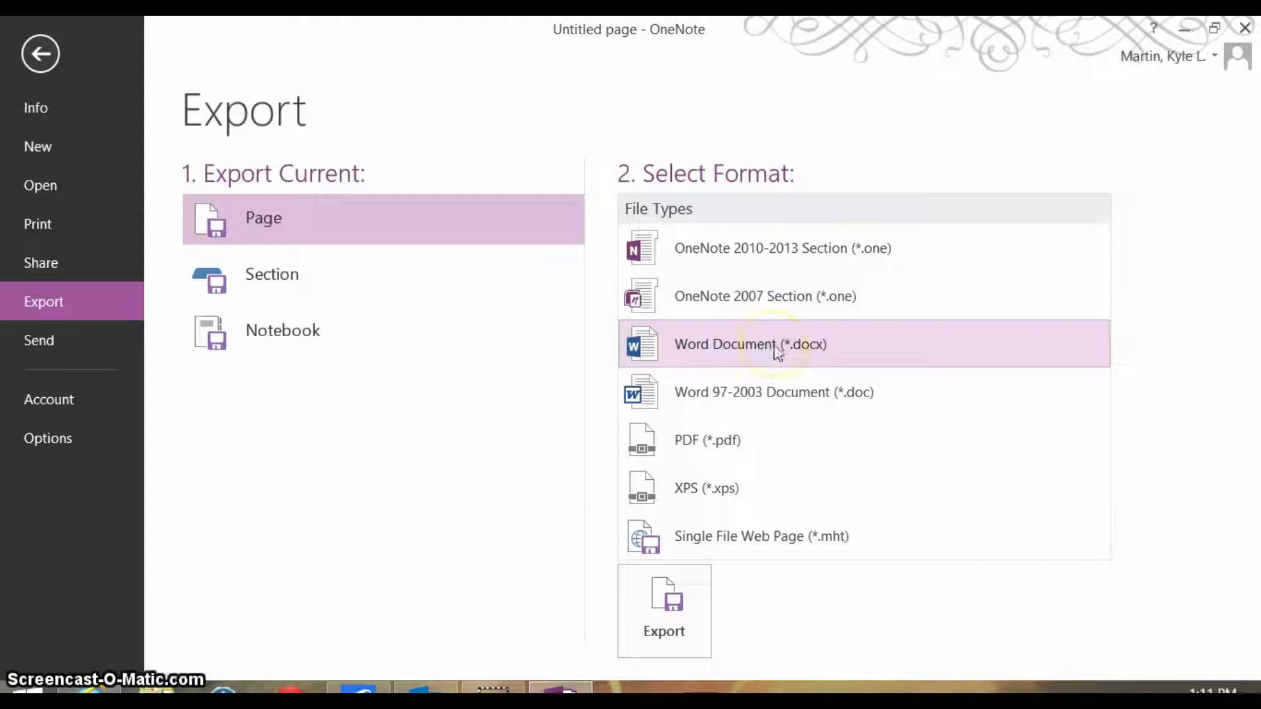
{"action": "left_click", "coordinate": [711, 343]}
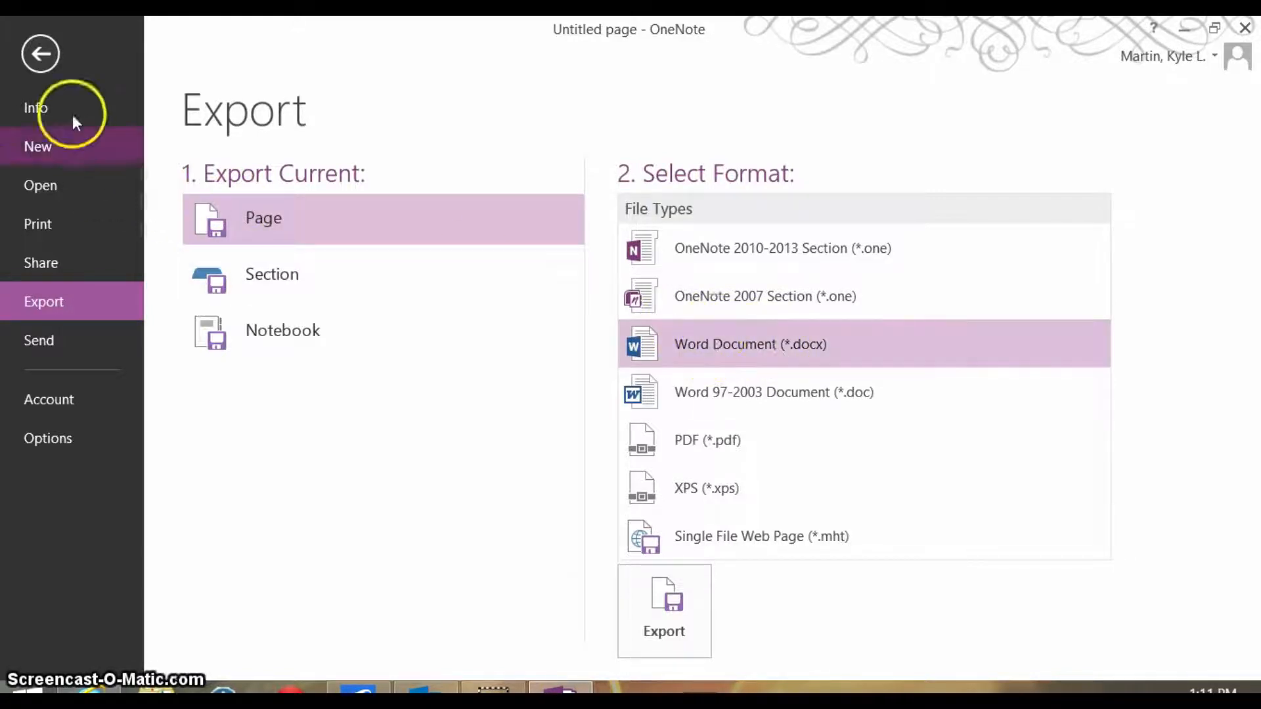
Step: Review the notebook information, creation, opening, printing, sharing, exporting, sending and account settings, plus the general program options
{"action": "left_click", "coordinate": [38, 113]}
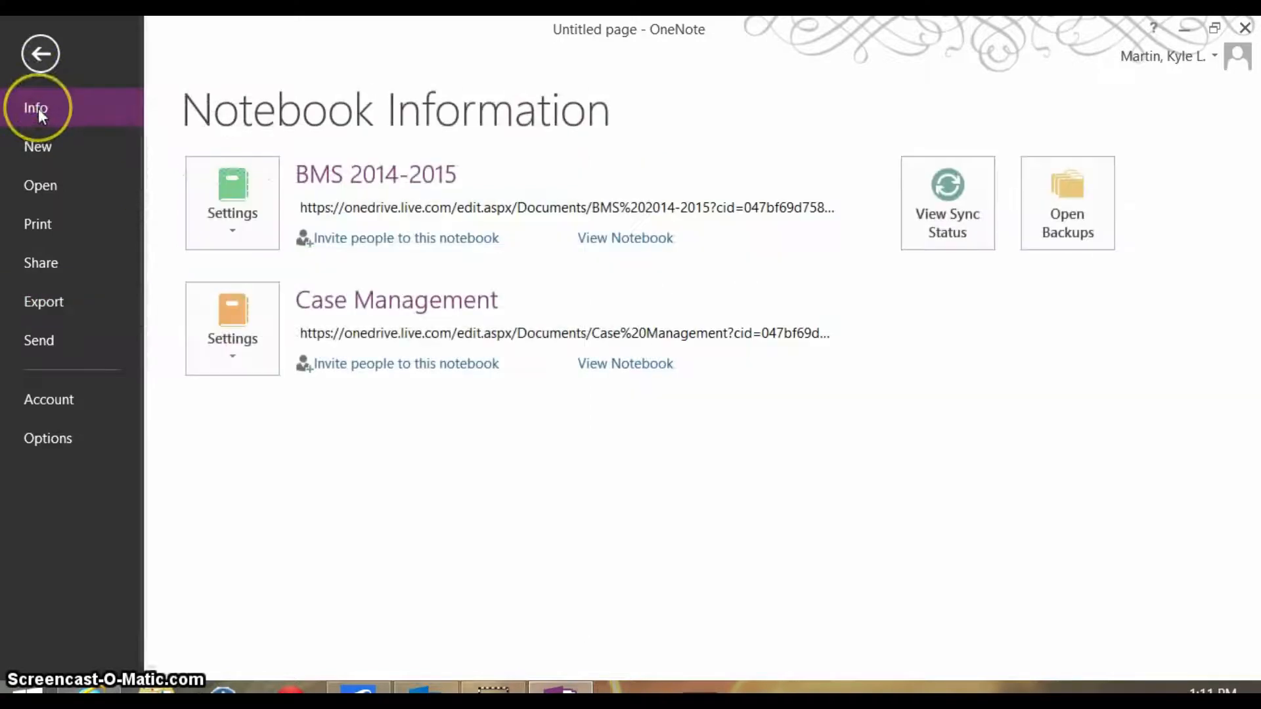
{"action": "left_click", "coordinate": [43, 153]}
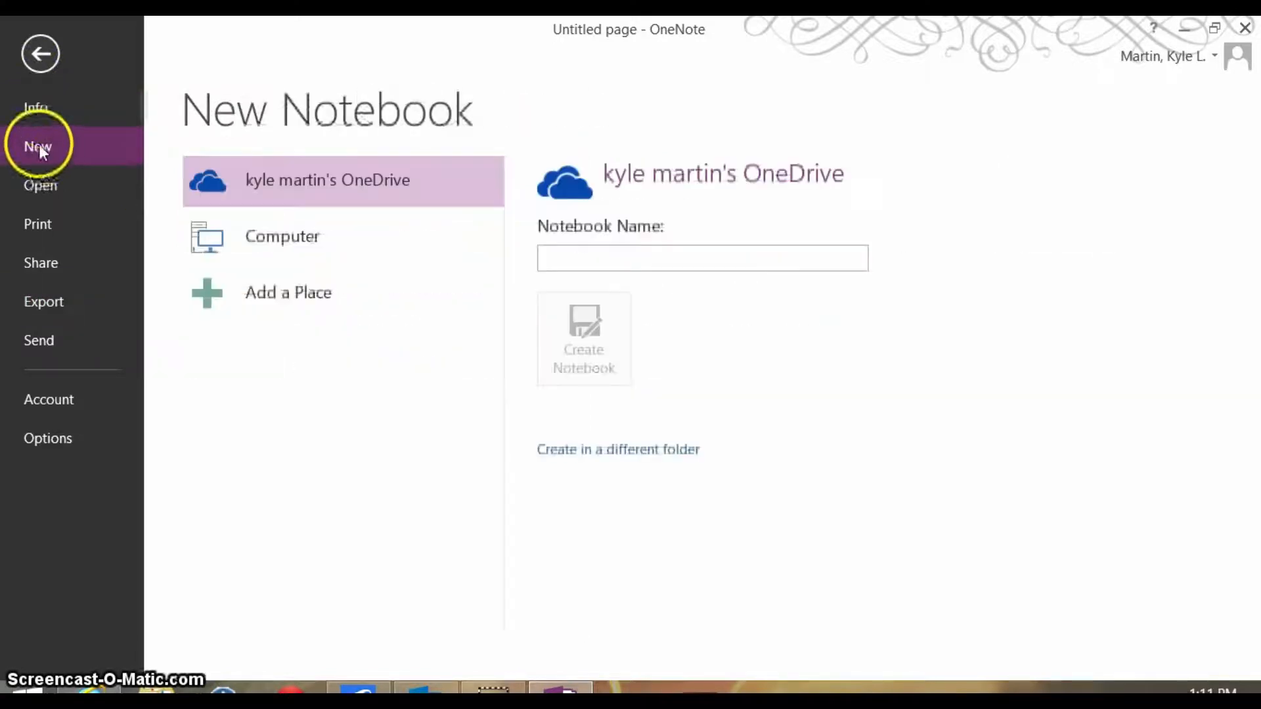
{"action": "left_click", "coordinate": [33, 186]}
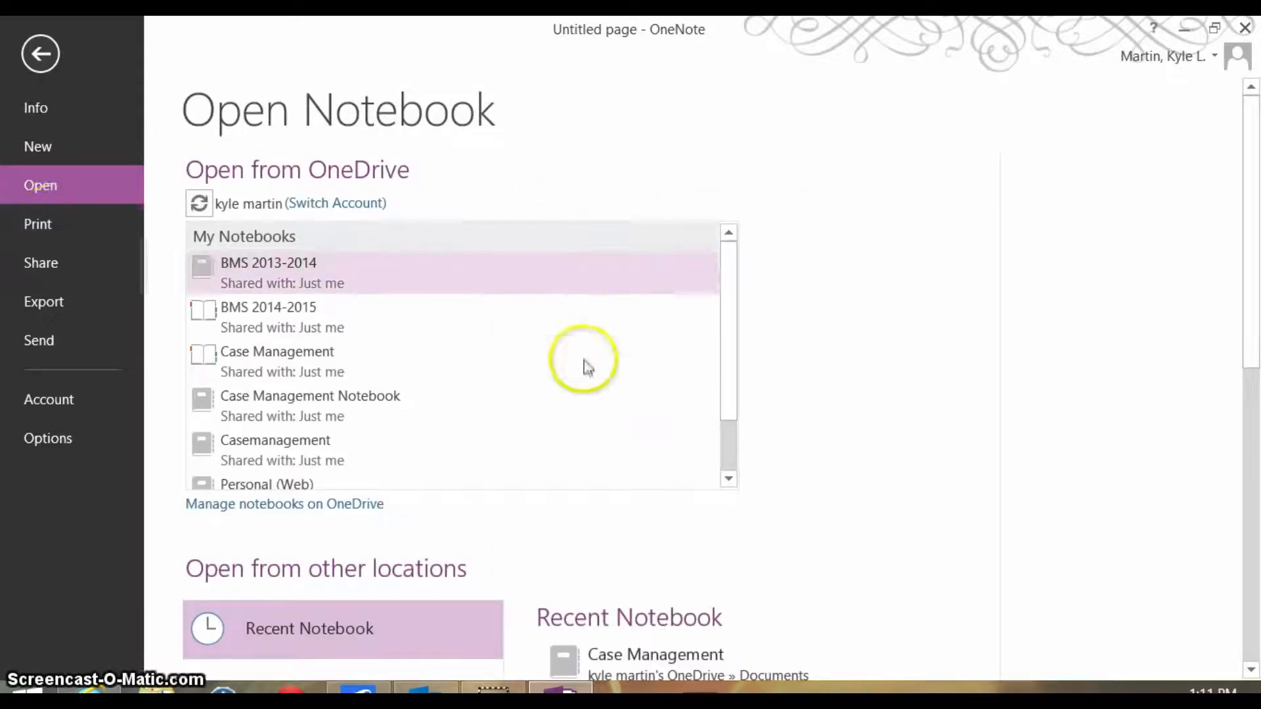
{"action": "left_click_drag", "start_coordinate": [734, 349], "coordinate": [729, 262]}
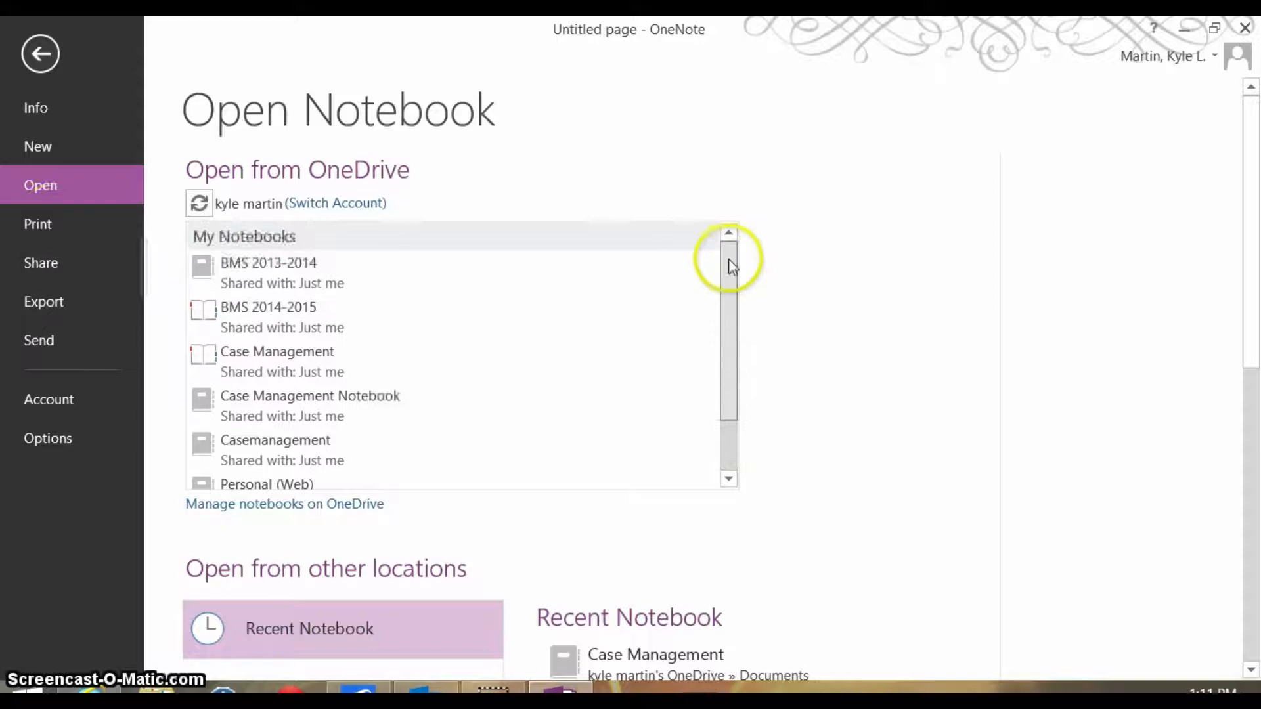
{"action": "left_click", "coordinate": [72, 227]}
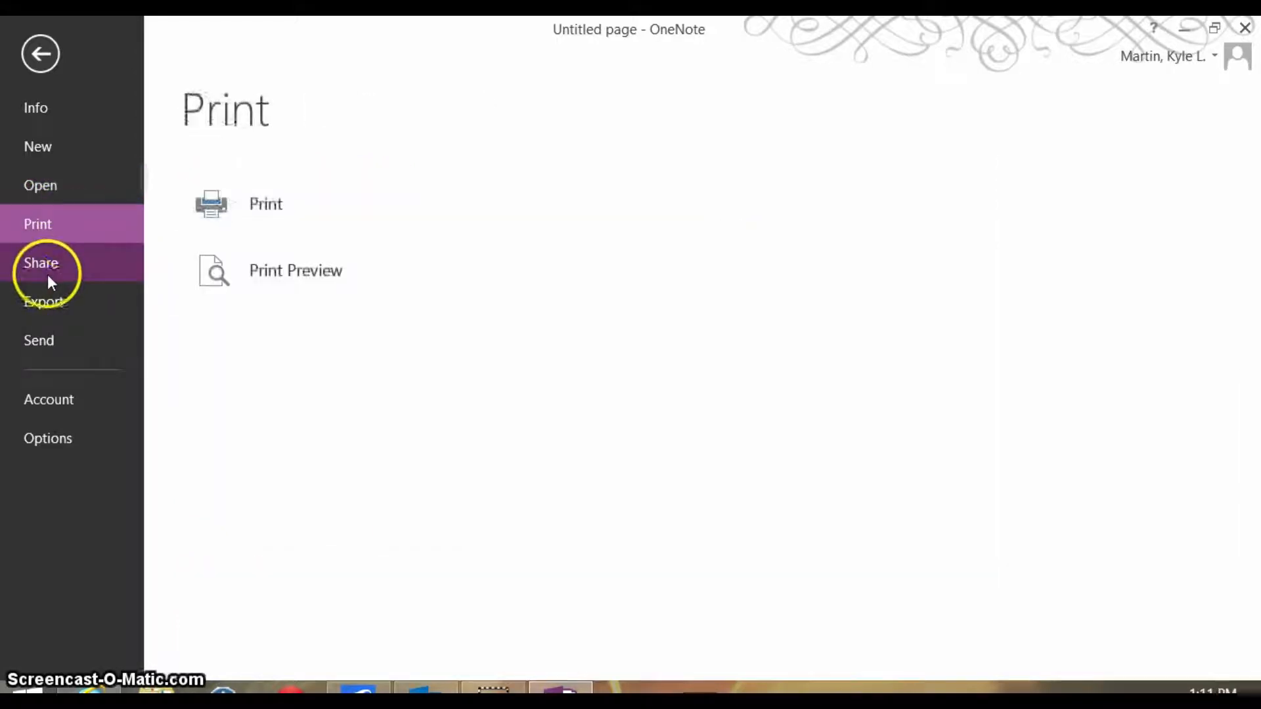
{"action": "left_click", "coordinate": [52, 266]}
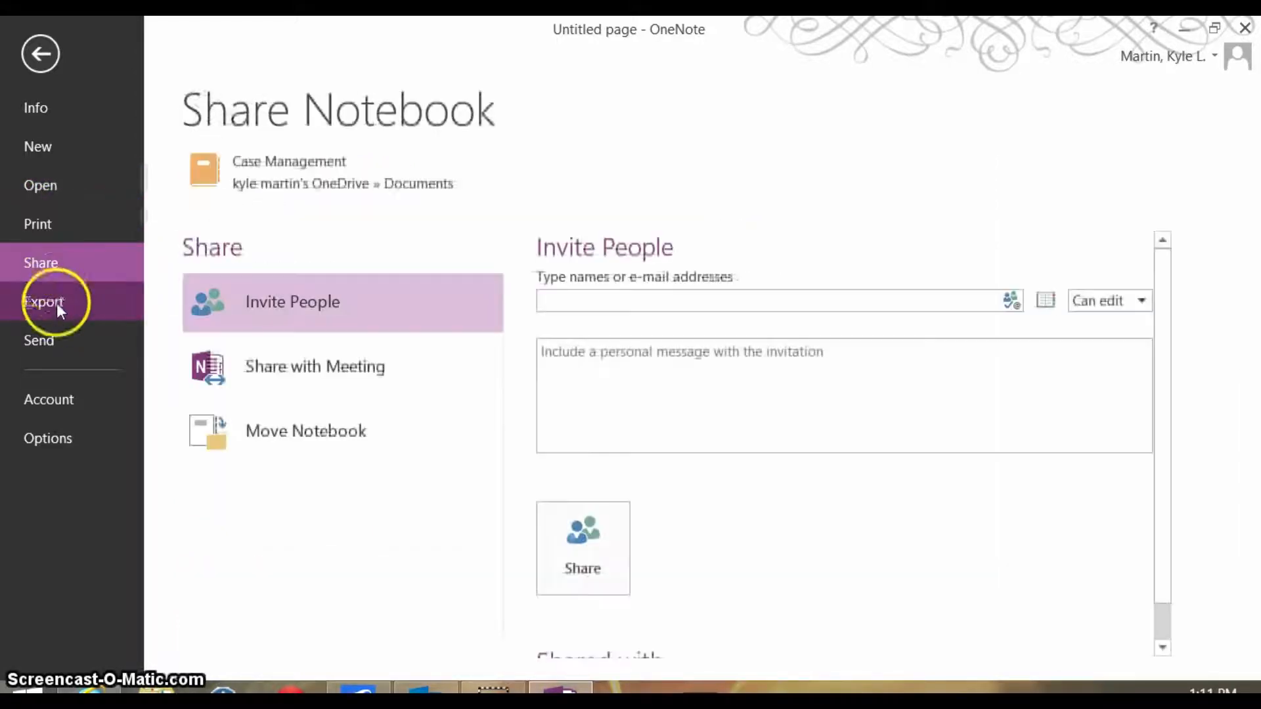
{"action": "left_click", "coordinate": [53, 306]}
{"action": "left_click", "coordinate": [47, 348]}
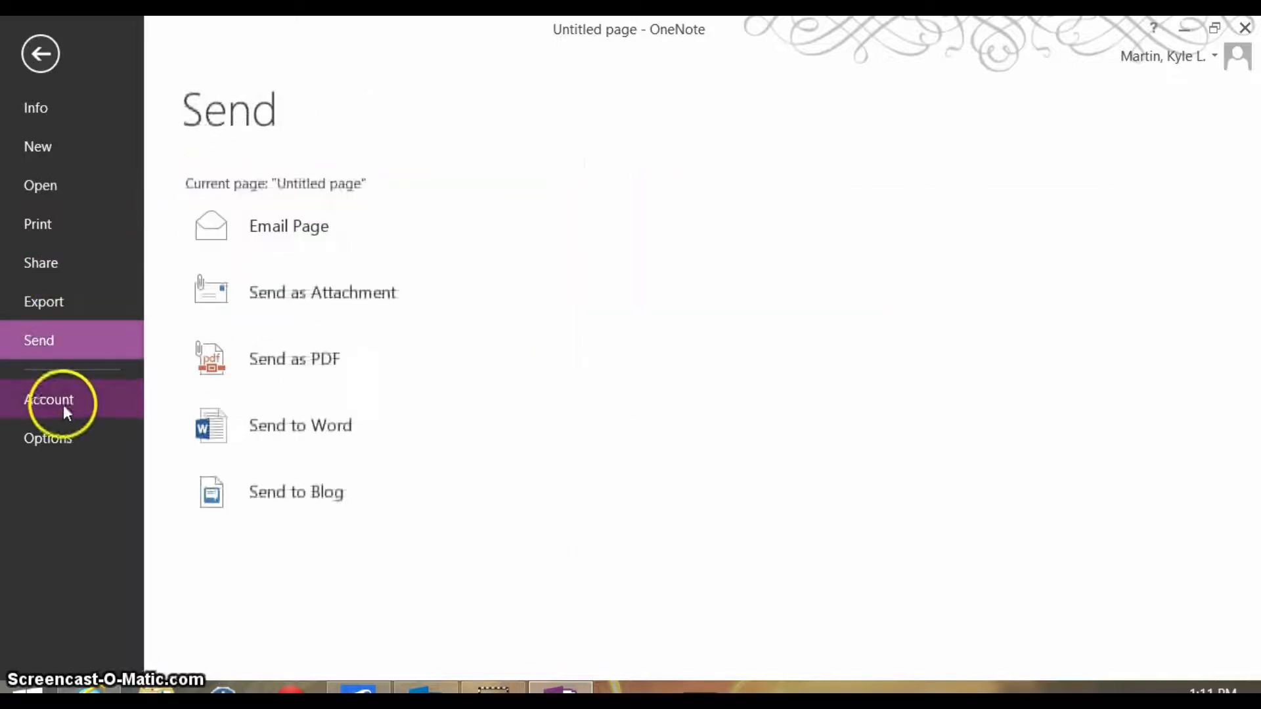
{"action": "left_click", "coordinate": [65, 405]}
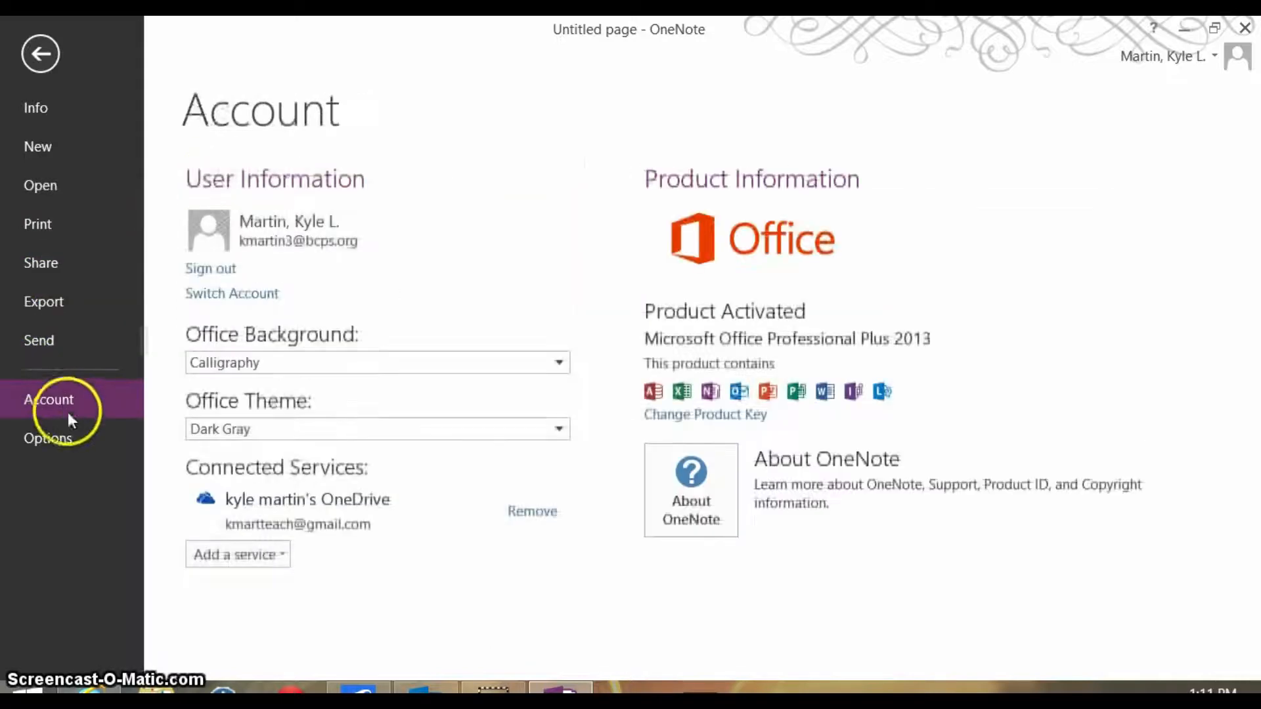
{"action": "left_click", "coordinate": [44, 440]}
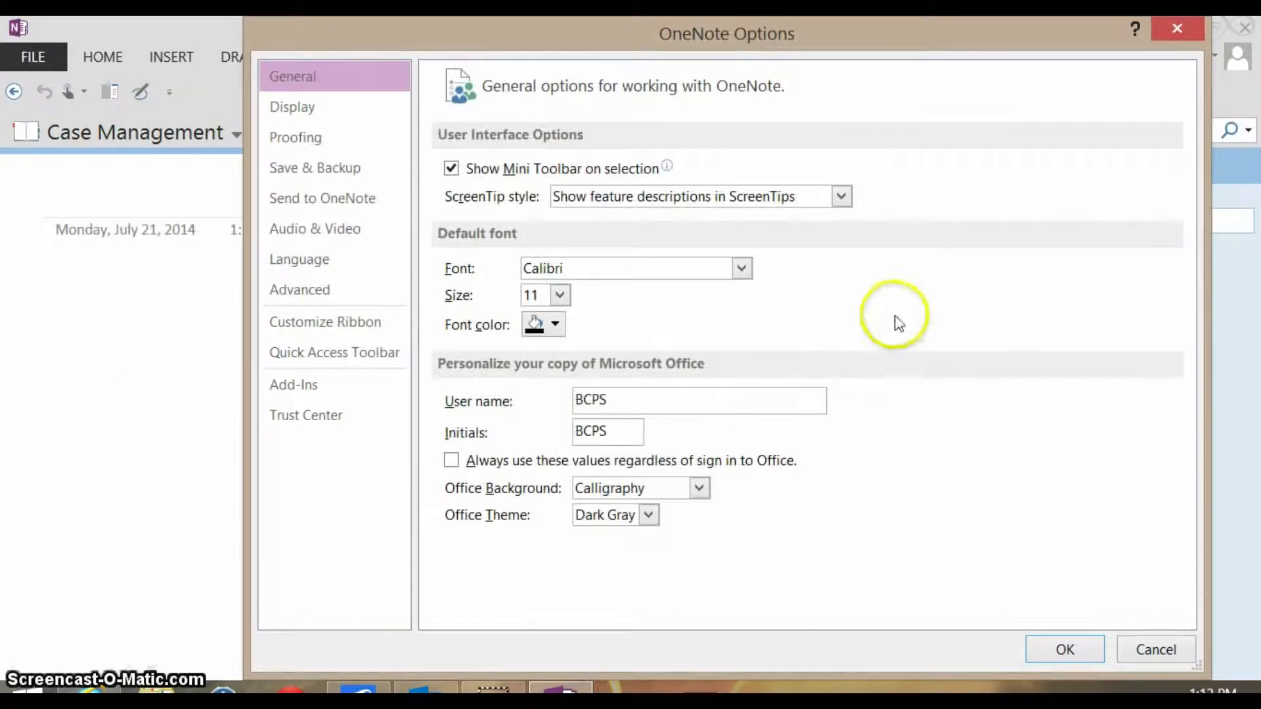
{"action": "left_click", "coordinate": [1175, 29]}
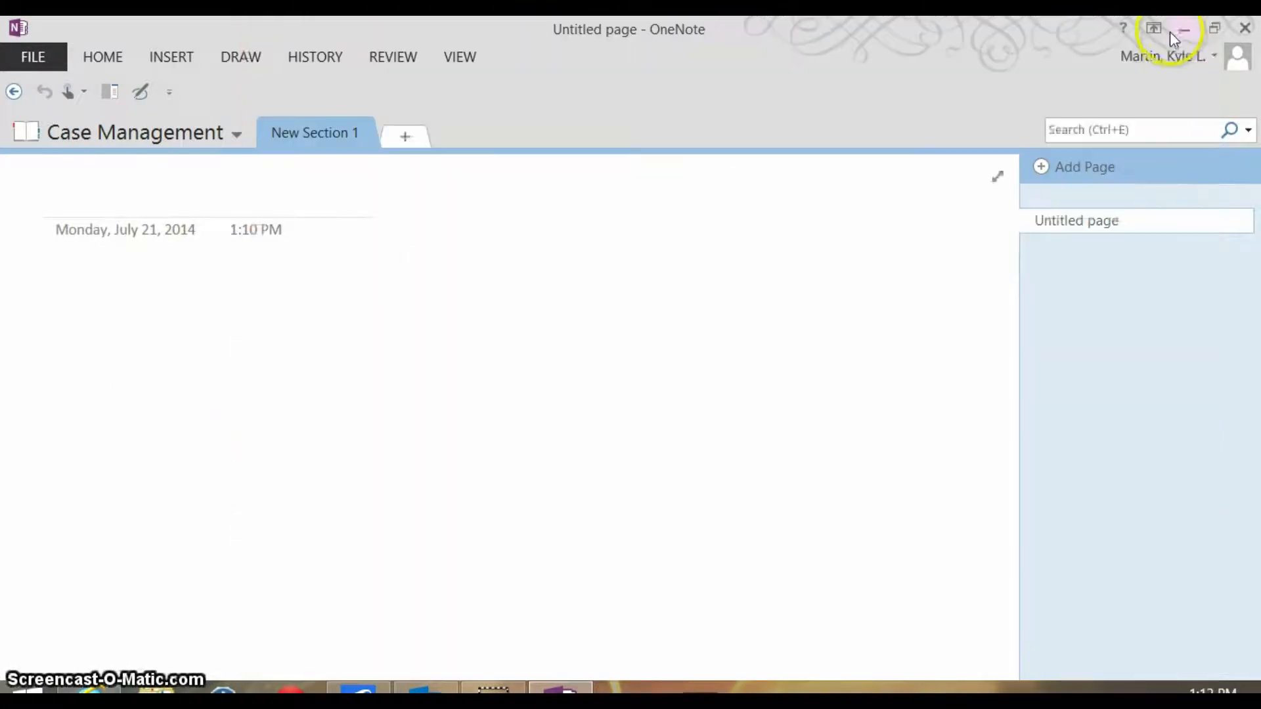
Step: Browse the full list of note tags and return to its beginning
{"action": "left_click", "coordinate": [102, 59]}
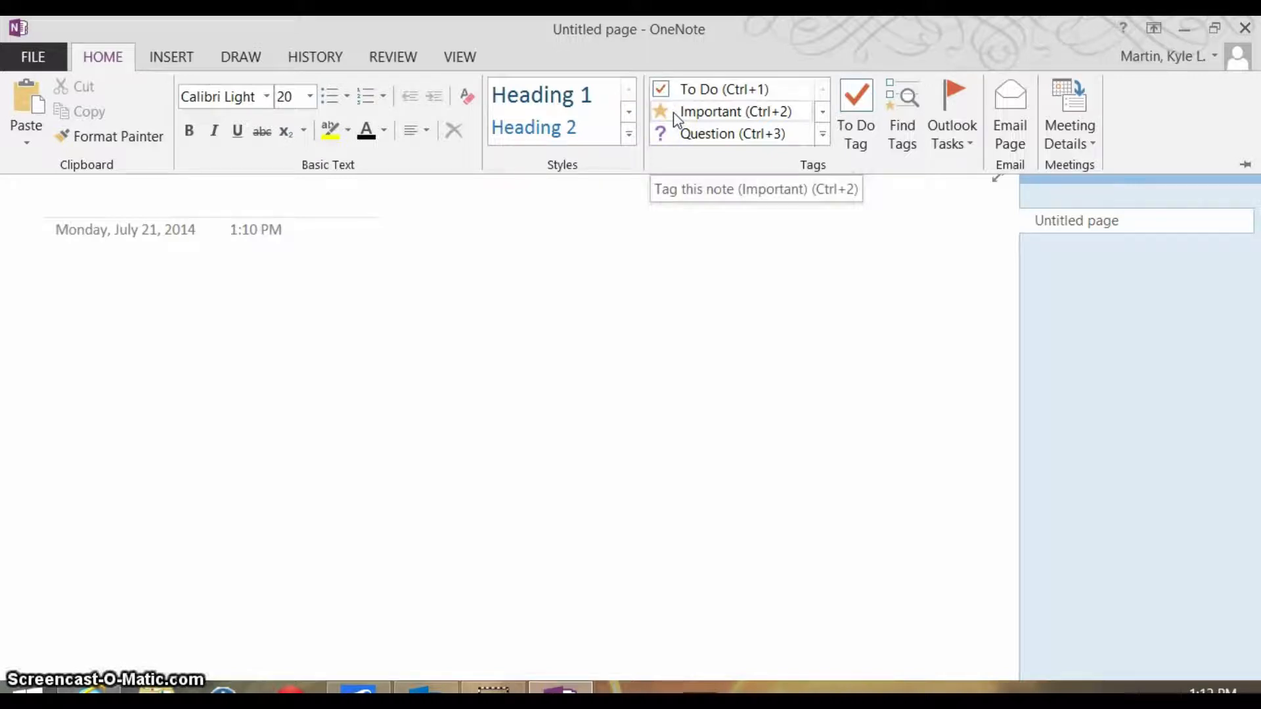
{"action": "left_click", "coordinate": [822, 111]}
{"action": "left_click", "coordinate": [822, 111]}
{"action": "left_click", "coordinate": [823, 111]}
{"action": "left_click", "coordinate": [822, 112]}
{"action": "left_click", "coordinate": [822, 112]}
{"action": "left_click", "coordinate": [822, 112]}
{"action": "left_click", "coordinate": [822, 112]}
{"action": "left_click", "coordinate": [823, 111]}
{"action": "left_click", "coordinate": [823, 111]}
{"action": "left_click", "coordinate": [822, 111]}
{"action": "left_click", "coordinate": [822, 111]}
{"action": "left_click", "coordinate": [822, 112]}
{"action": "left_click", "coordinate": [823, 112]}
{"action": "left_click", "coordinate": [822, 112]}
{"action": "left_click", "coordinate": [822, 111]}
{"action": "left_click", "coordinate": [822, 111]}
{"action": "left_click", "coordinate": [823, 112]}
{"action": "left_click", "coordinate": [823, 111]}
{"action": "left_click", "coordinate": [822, 112]}
{"action": "left_click", "coordinate": [822, 111]}
{"action": "left_click", "coordinate": [822, 112]}
{"action": "left_click", "coordinate": [823, 111]}
{"action": "left_click", "coordinate": [822, 111]}
{"action": "left_click", "coordinate": [822, 112]}
{"action": "left_click", "coordinate": [822, 111]}
{"action": "left_click", "coordinate": [822, 112]}
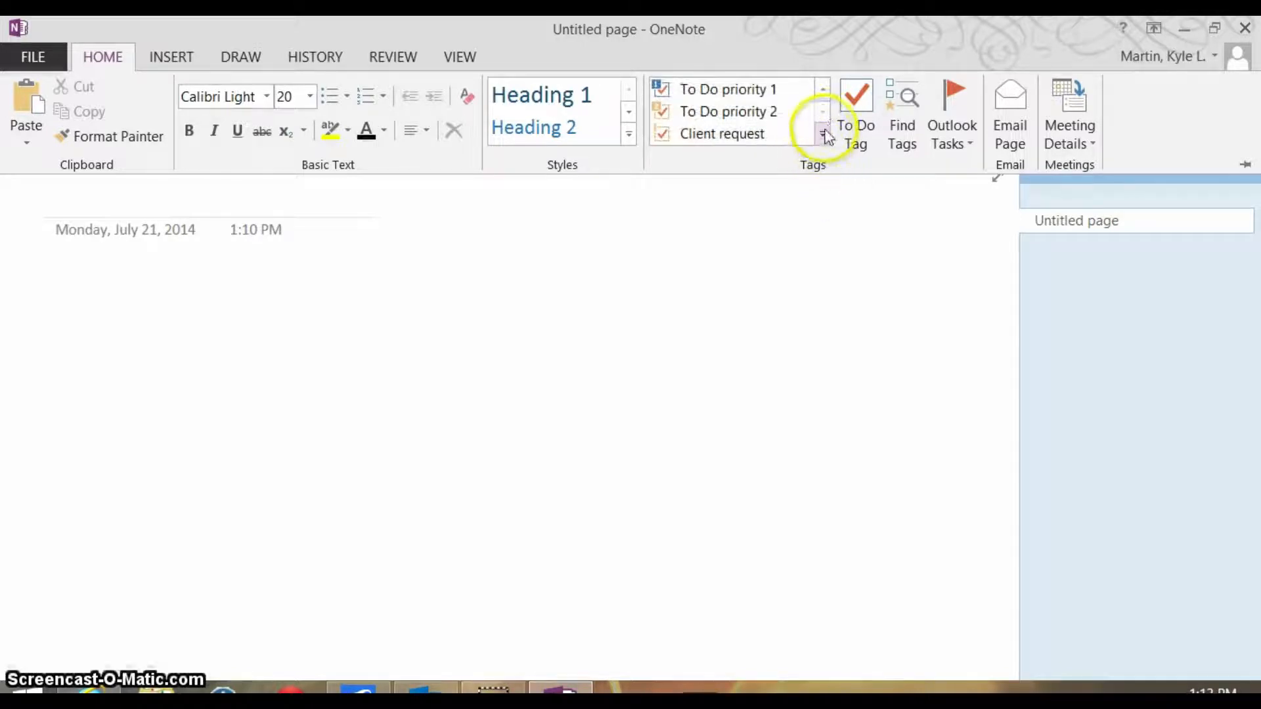
{"action": "left_click", "coordinate": [823, 90]}
{"action": "left_click", "coordinate": [824, 89]}
{"action": "left_click", "coordinate": [823, 90]}
{"action": "left_click", "coordinate": [823, 90]}
{"action": "left_click", "coordinate": [824, 90]}
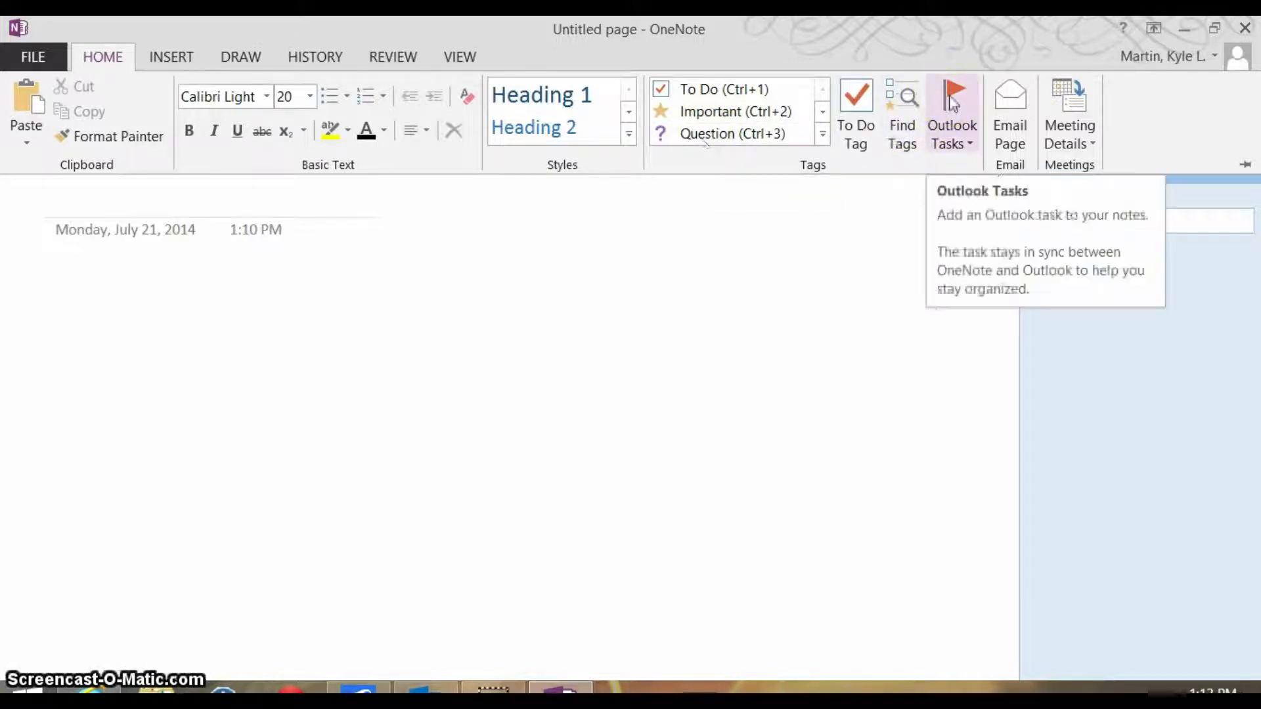
Step: Examine the features for adding Outlook tasks and meeting details to notes
{"action": "left_click", "coordinate": [960, 125]}
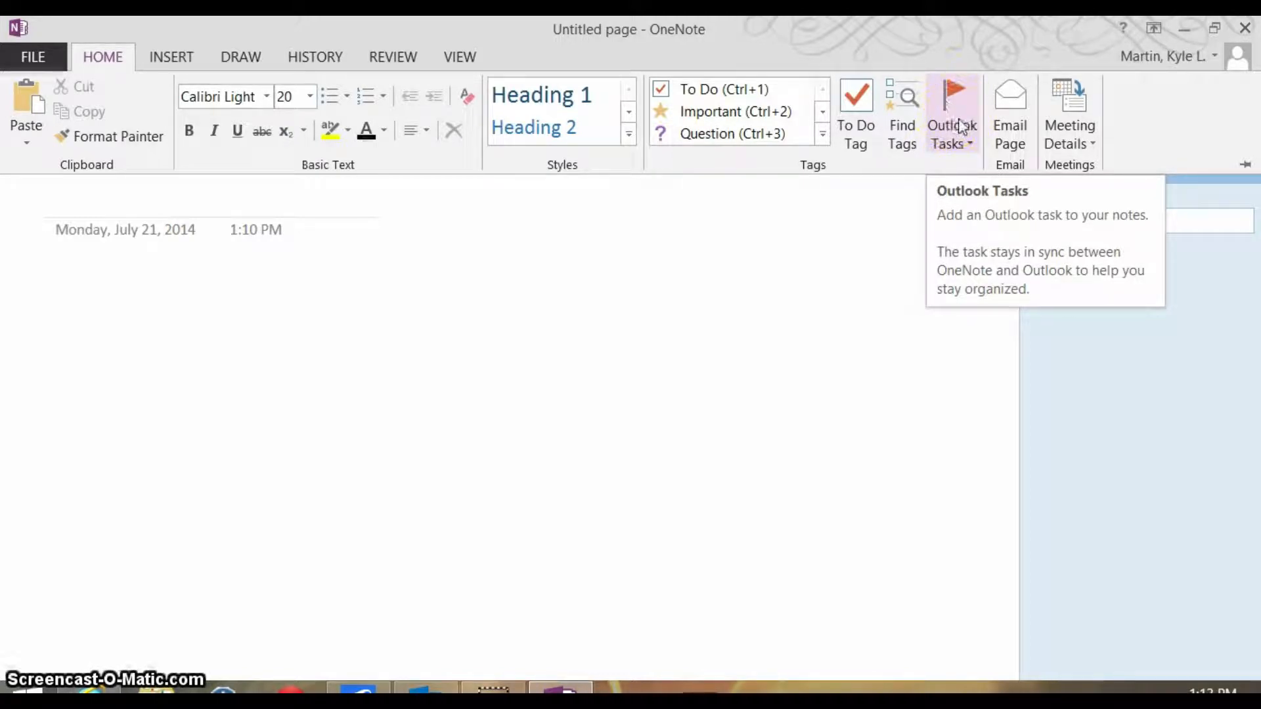
{"action": "left_click", "coordinate": [1067, 150]}
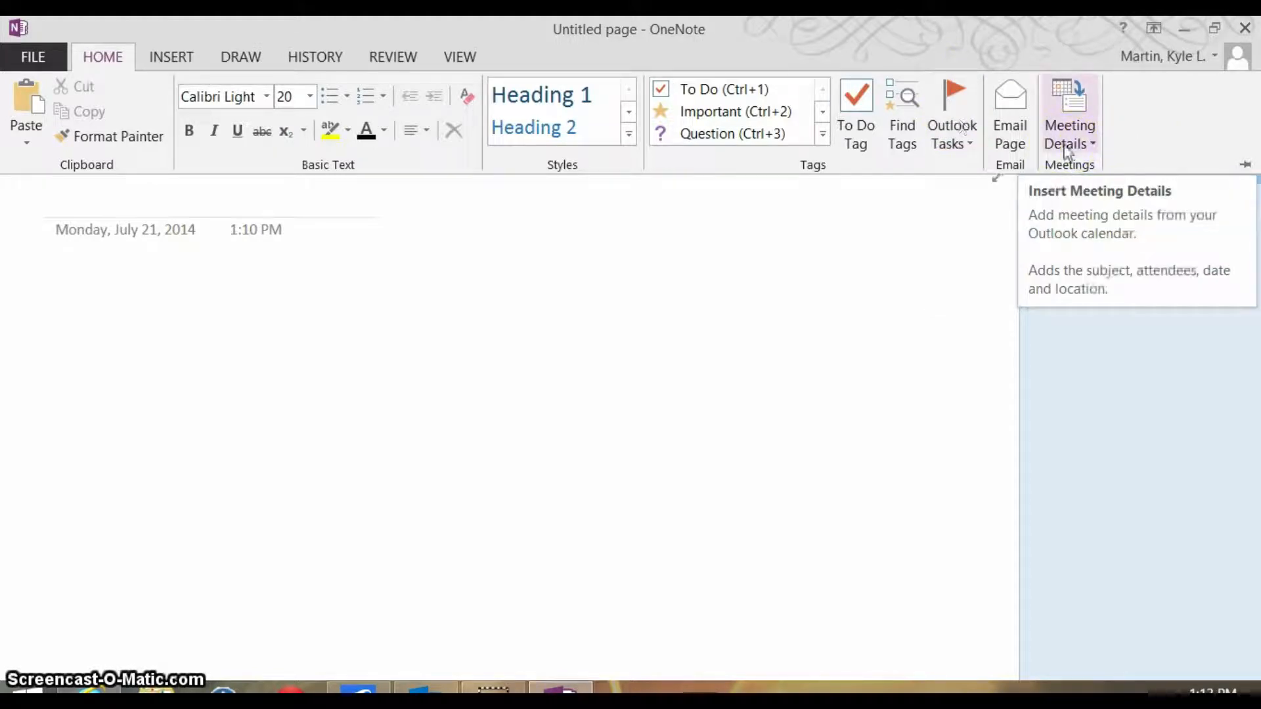
{"action": "left_click", "coordinate": [1064, 137]}
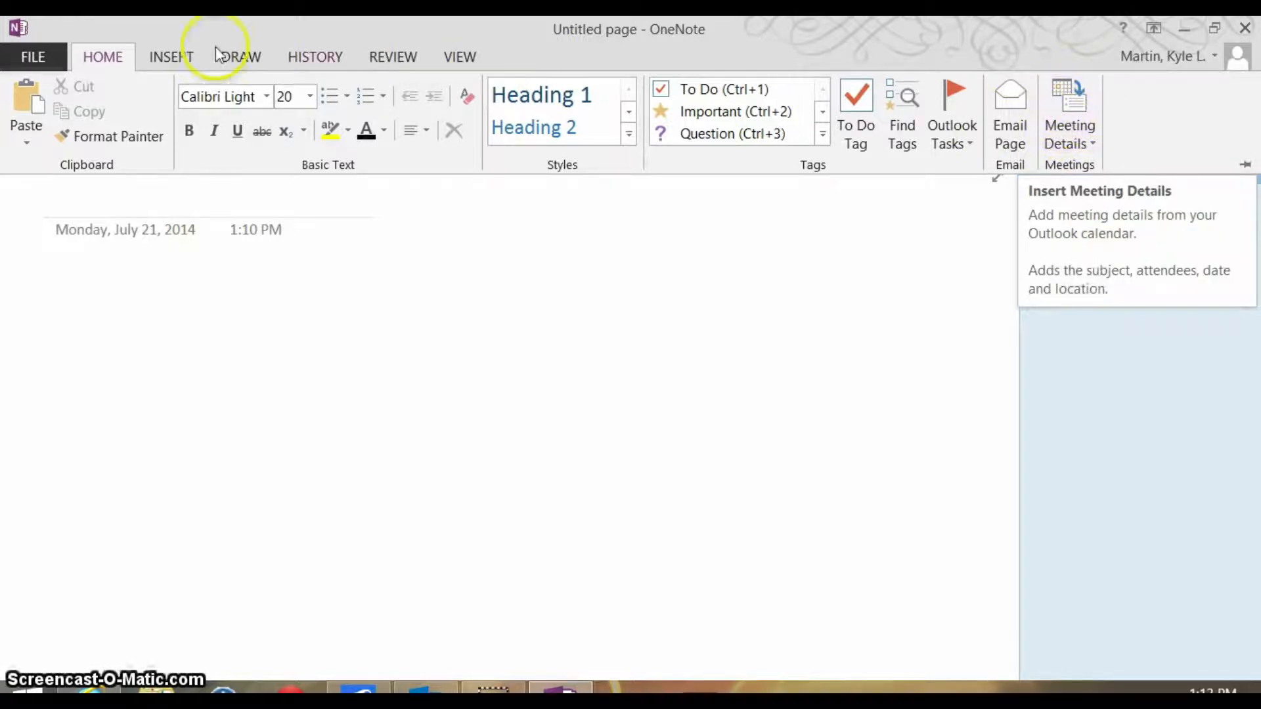
Step: Insert Blank Student SnapShot.docx from the Documents folder as a file printout on the untitled page
{"action": "left_click", "coordinate": [159, 58]}
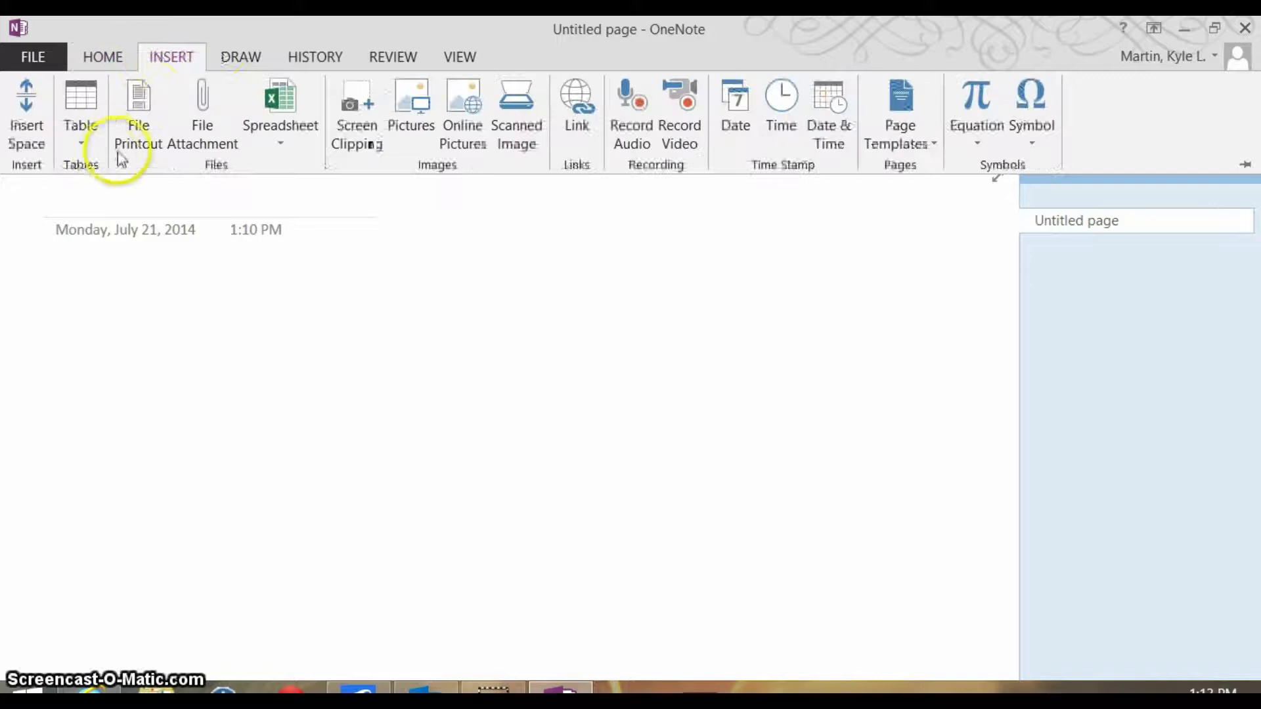
{"action": "left_click", "coordinate": [78, 141]}
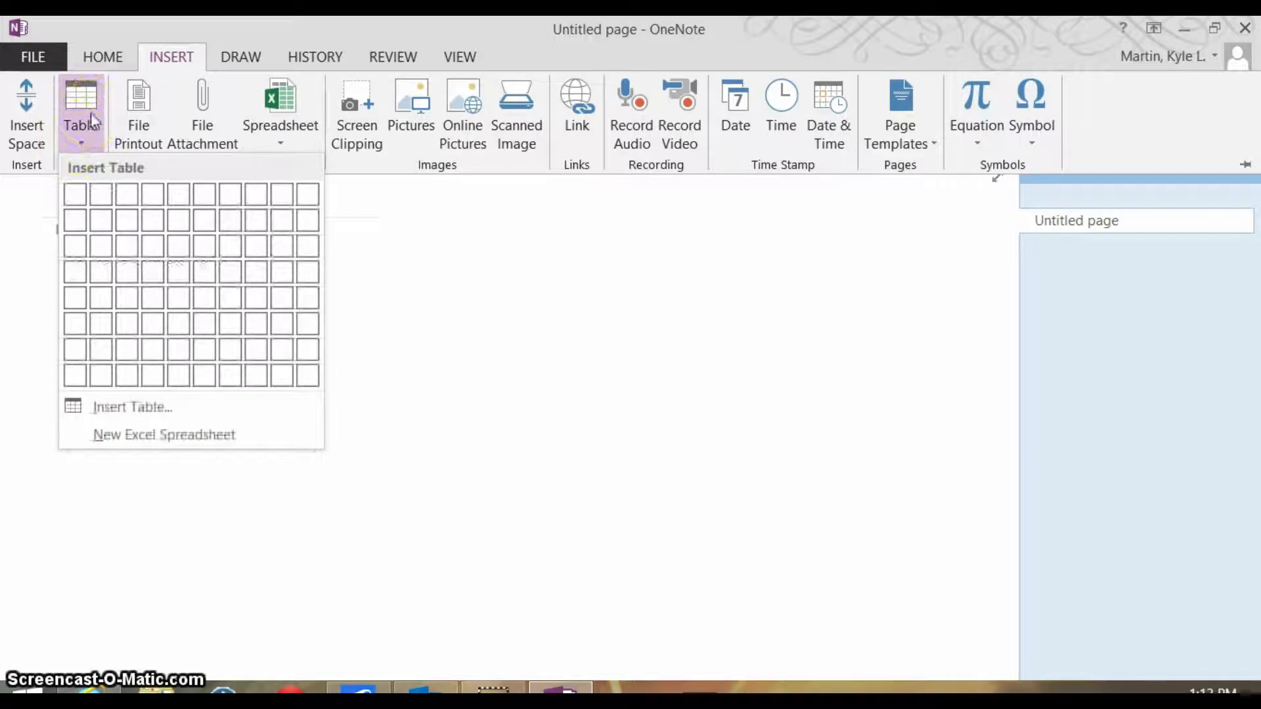
{"action": "left_click", "coordinate": [139, 115]}
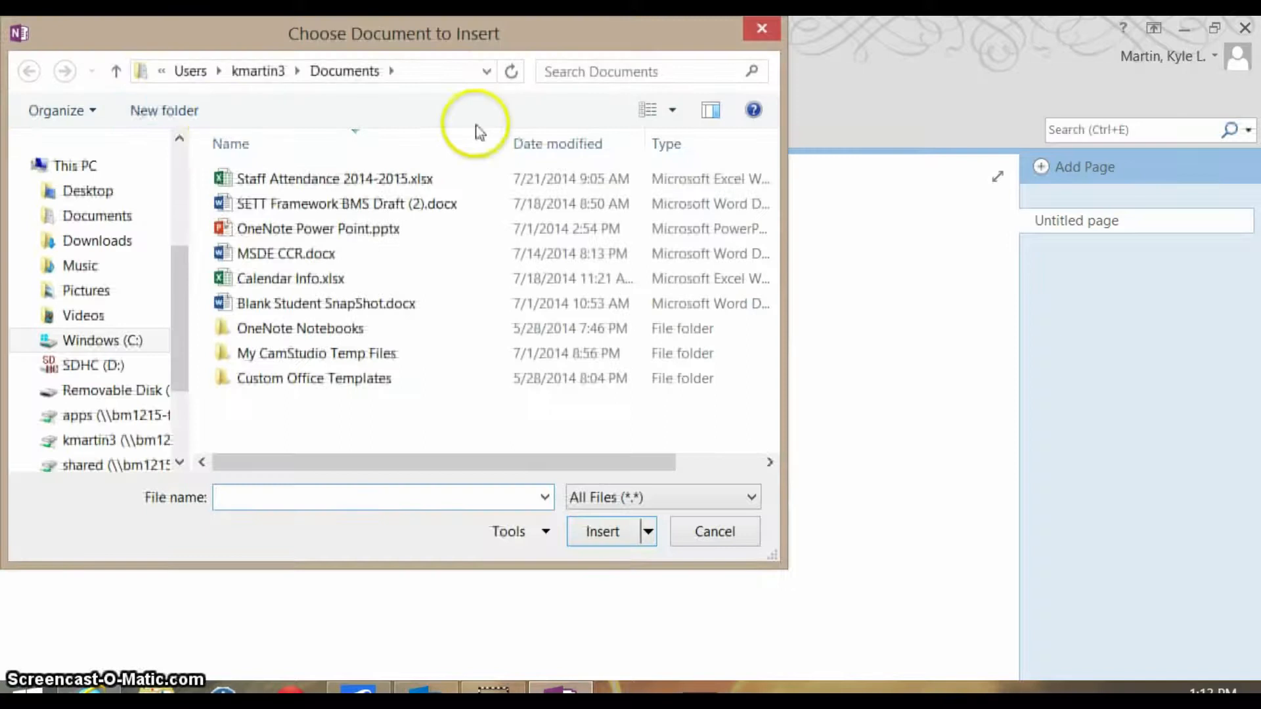
{"action": "left_click", "coordinate": [246, 303]}
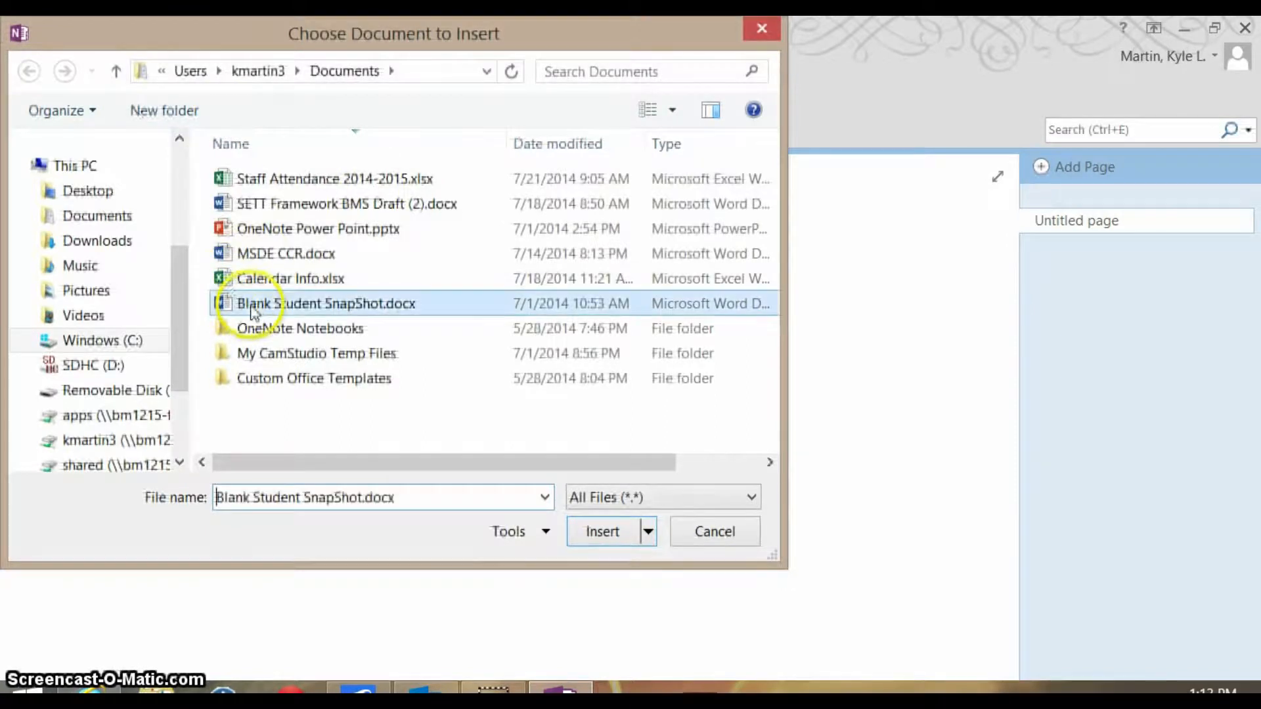
{"action": "left_click", "coordinate": [606, 534]}
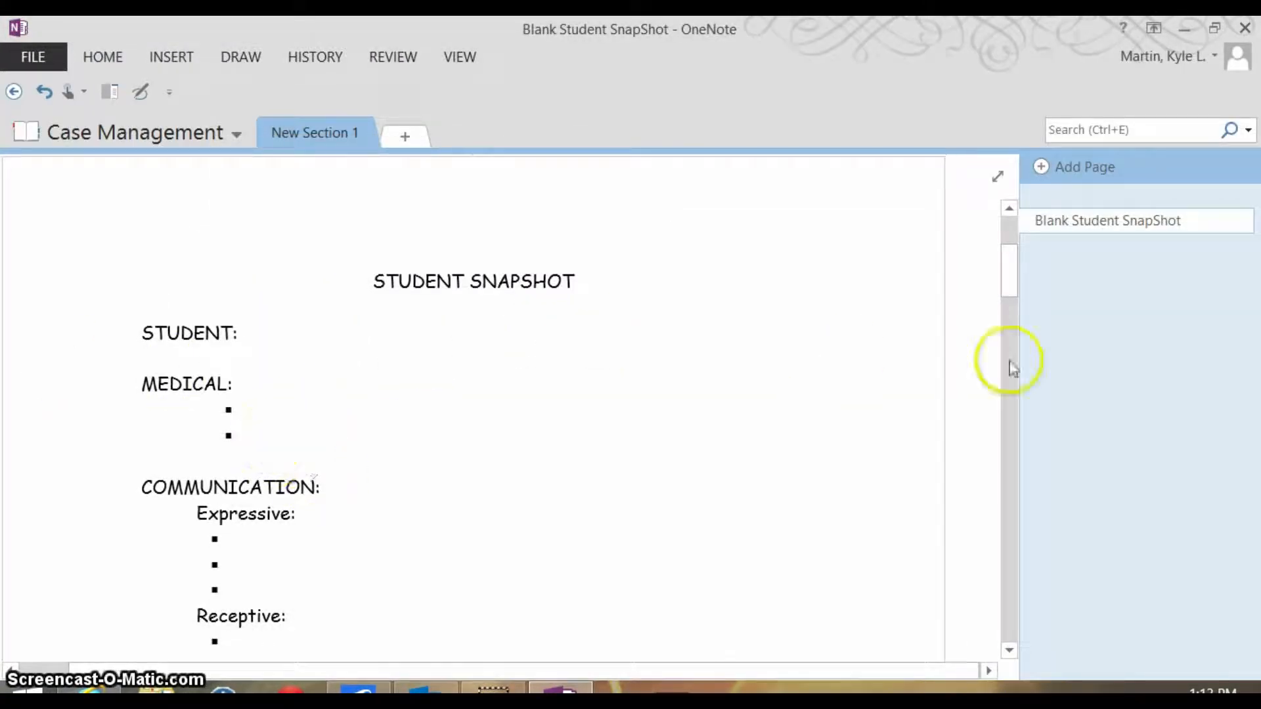
Step: Open the Blank Student SnapShot attachment in Word from the page, view it, and return to the notebook
{"action": "left_click_drag", "start_coordinate": [1010, 287], "coordinate": [1016, 226]}
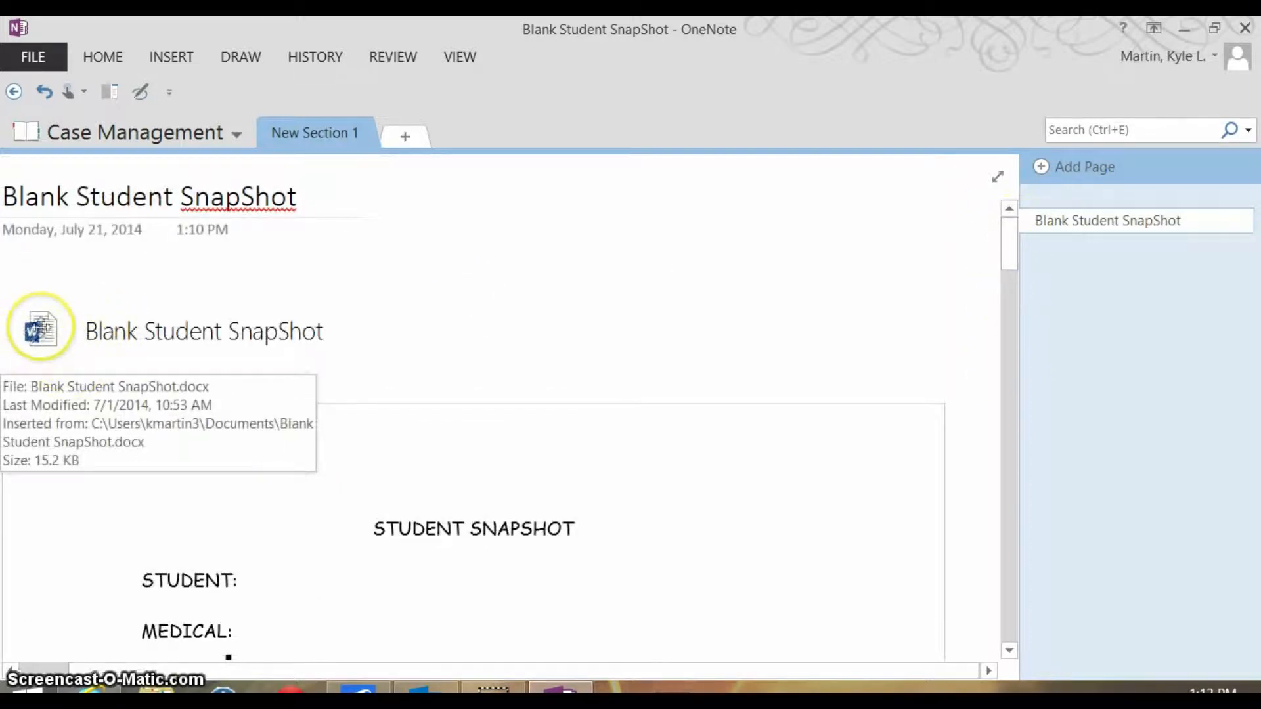
{"action": "double_click", "coordinate": [40, 328]}
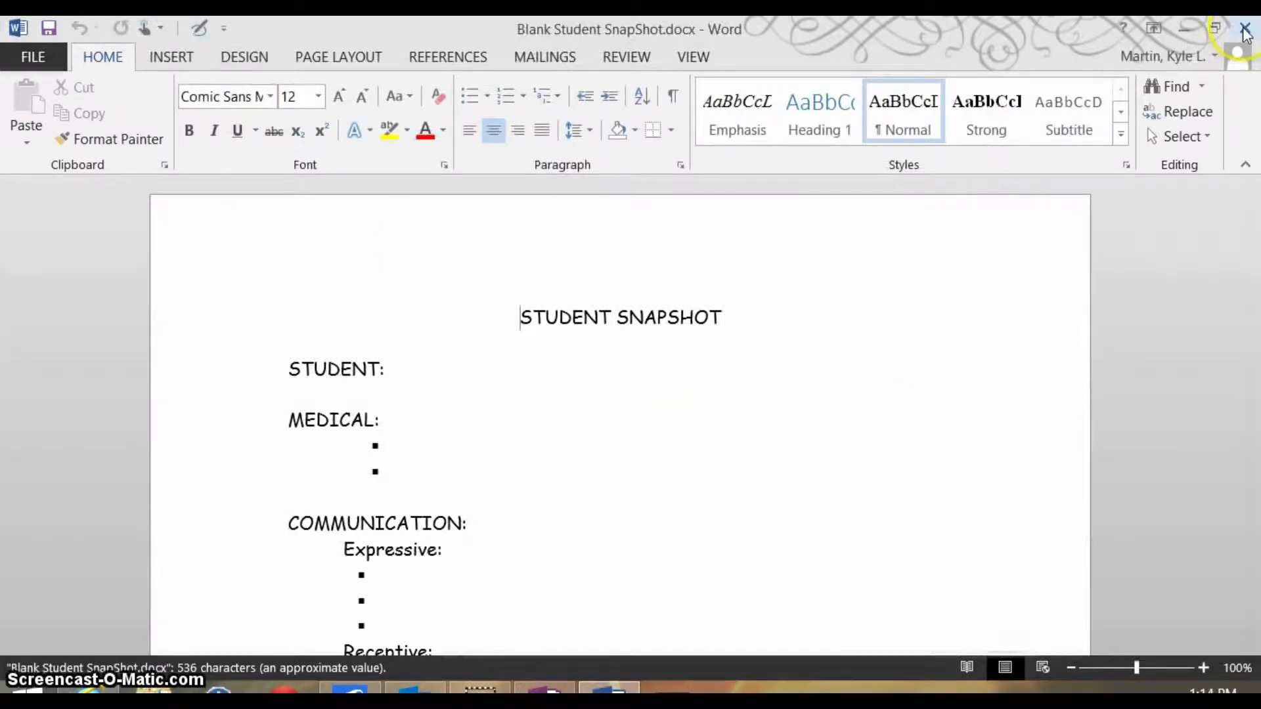
{"action": "left_click", "coordinate": [1244, 29]}
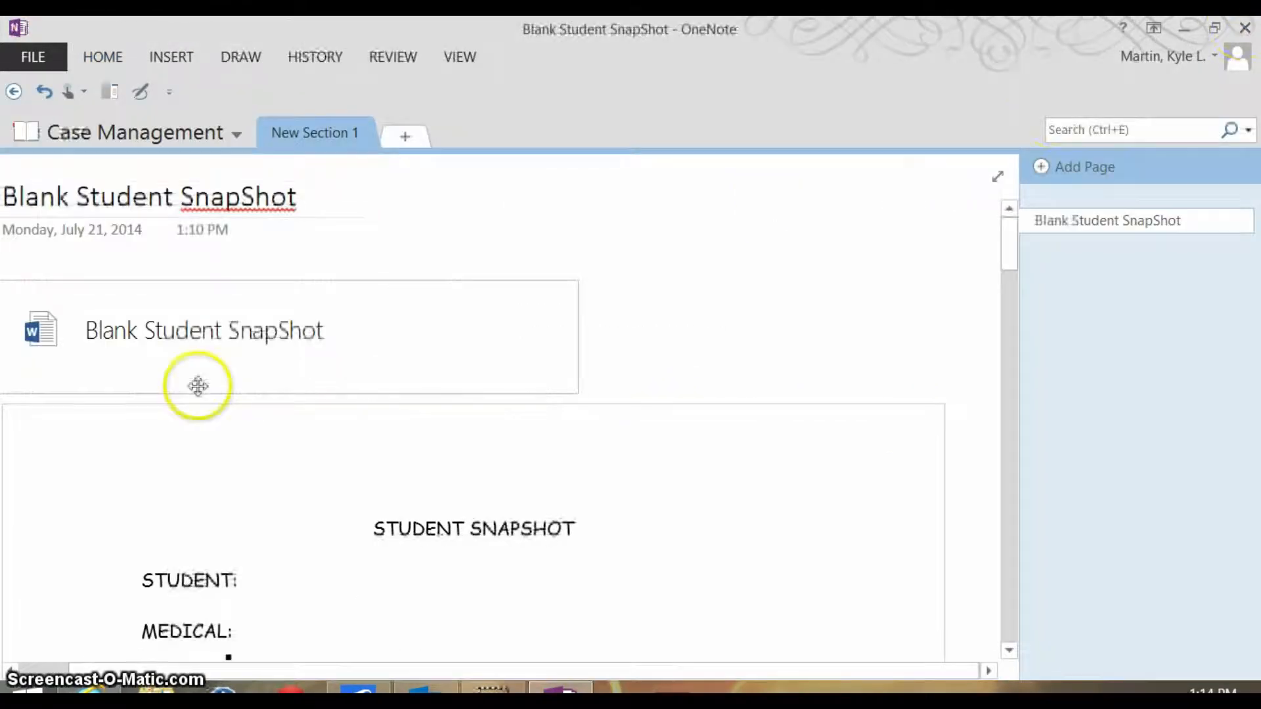
{"action": "left_click", "coordinate": [729, 362]}
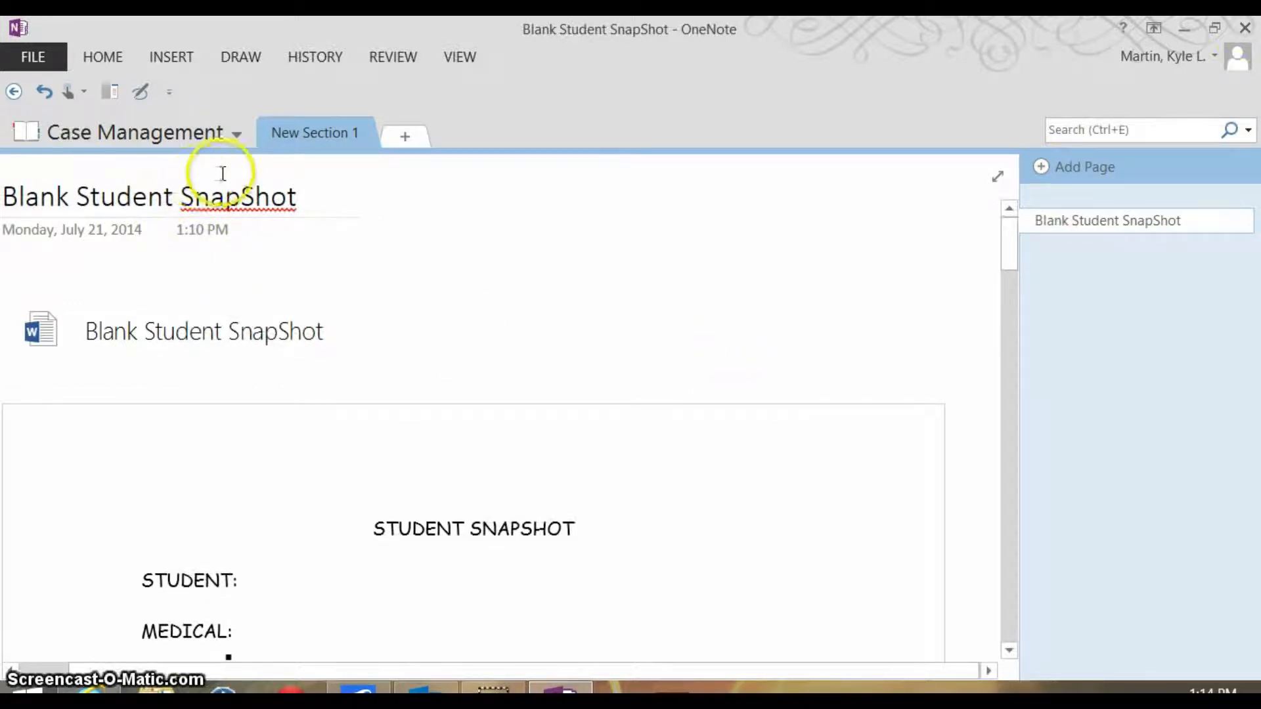
Step: Examine the feature for inserting an Excel spreadsheet into the page
{"action": "left_click", "coordinate": [108, 59]}
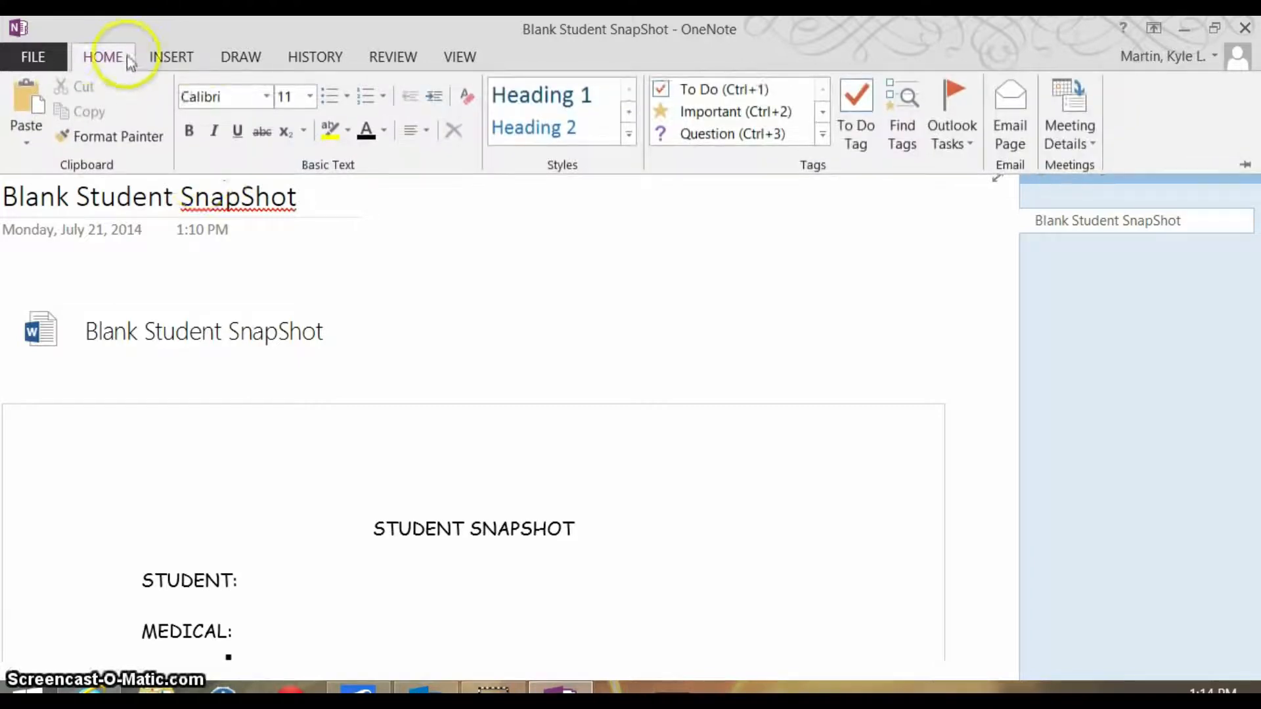
{"action": "left_click", "coordinate": [172, 61]}
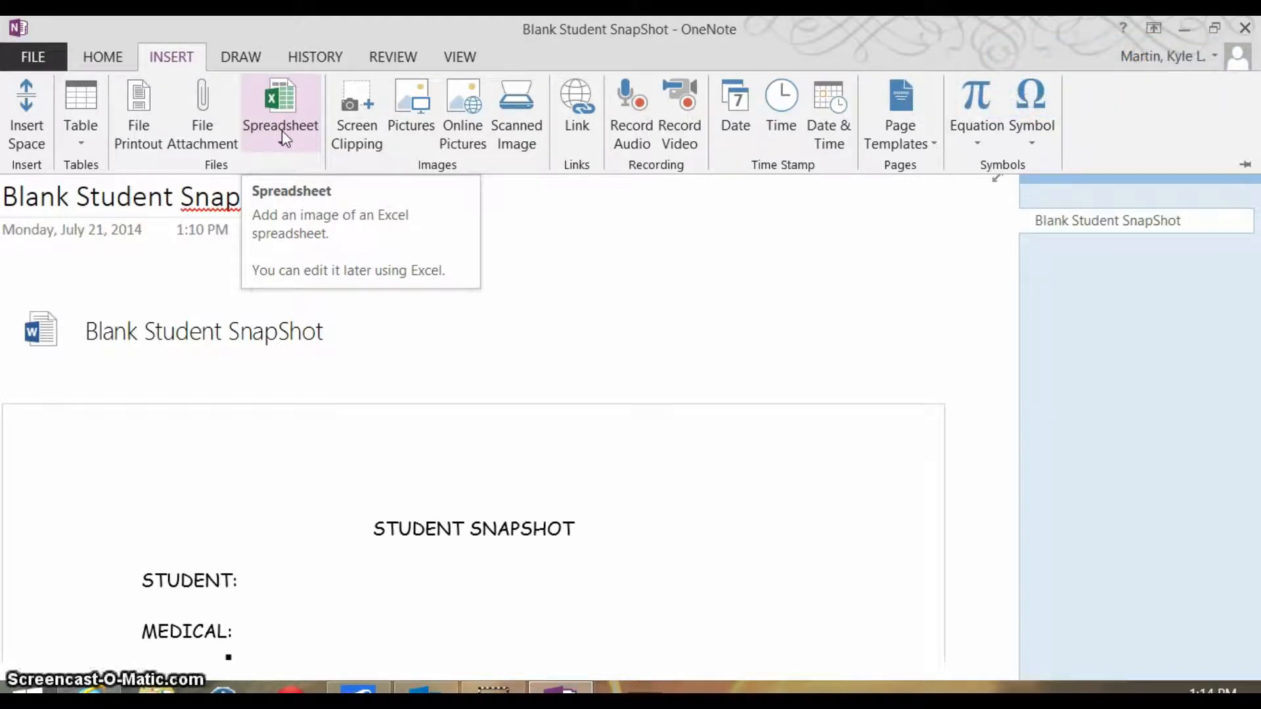
{"action": "left_click", "coordinate": [303, 113]}
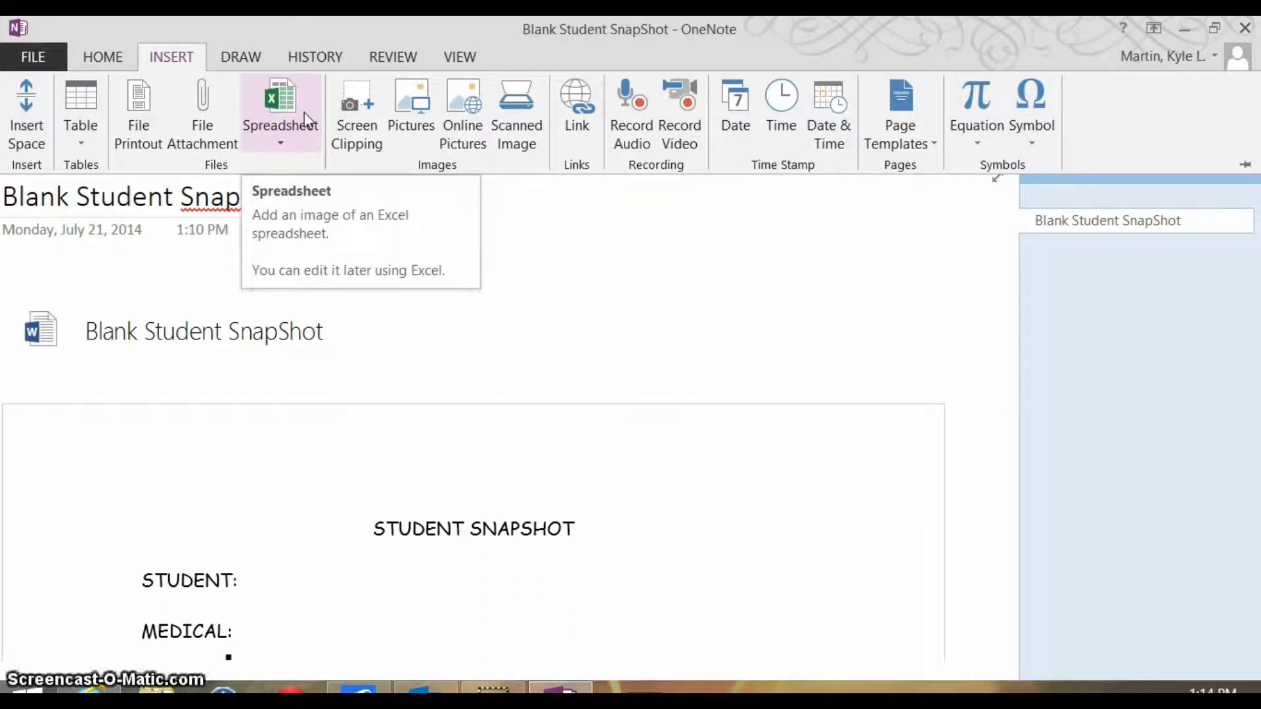
Step: Insert a new Excel spreadsheet on the Blank Student SnapShot page and shift its grid closer to the spreadsheet's attachment icon
{"action": "left_click", "coordinate": [282, 144]}
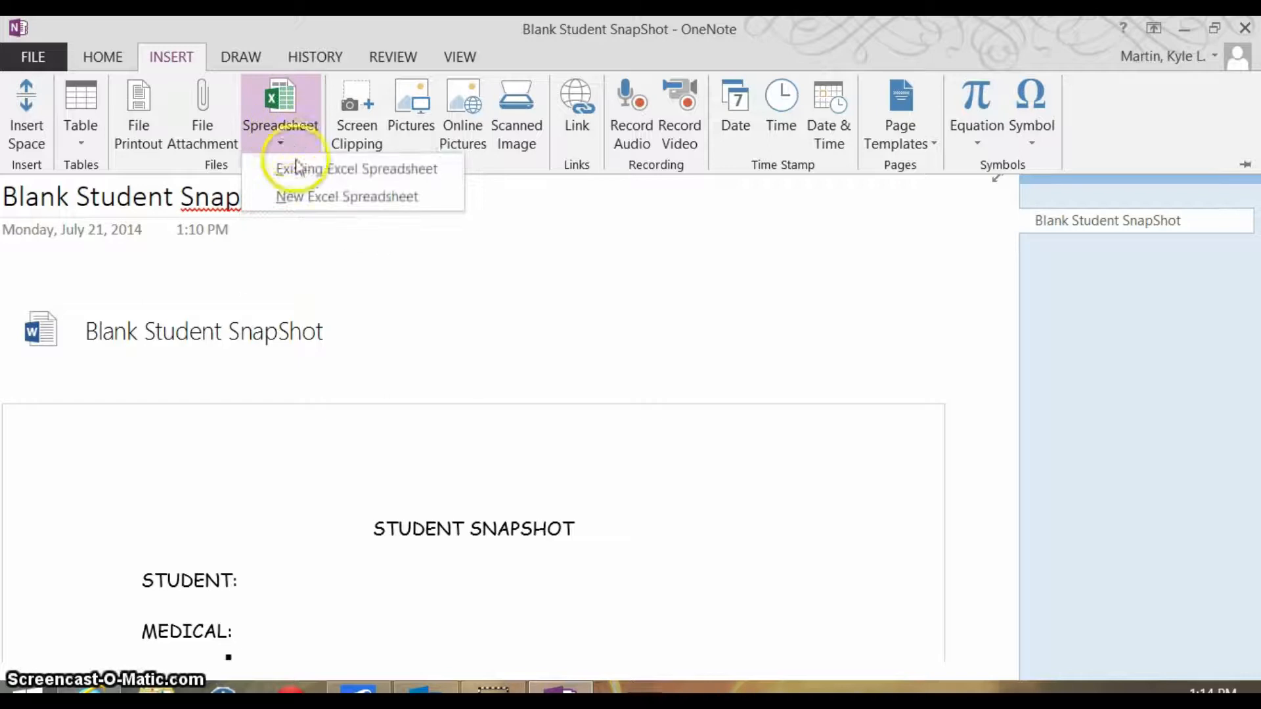
{"action": "left_click", "coordinate": [294, 197]}
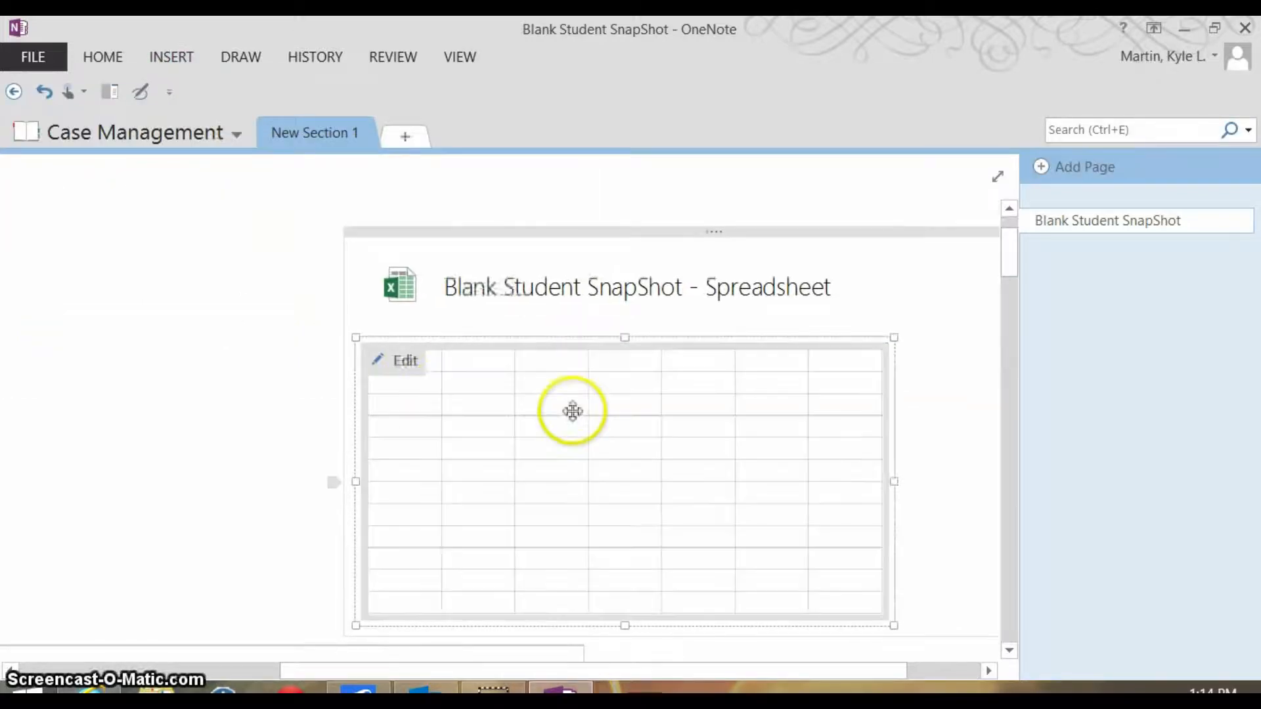
{"action": "left_click_drag", "start_coordinate": [420, 403], "coordinate": [403, 465]}
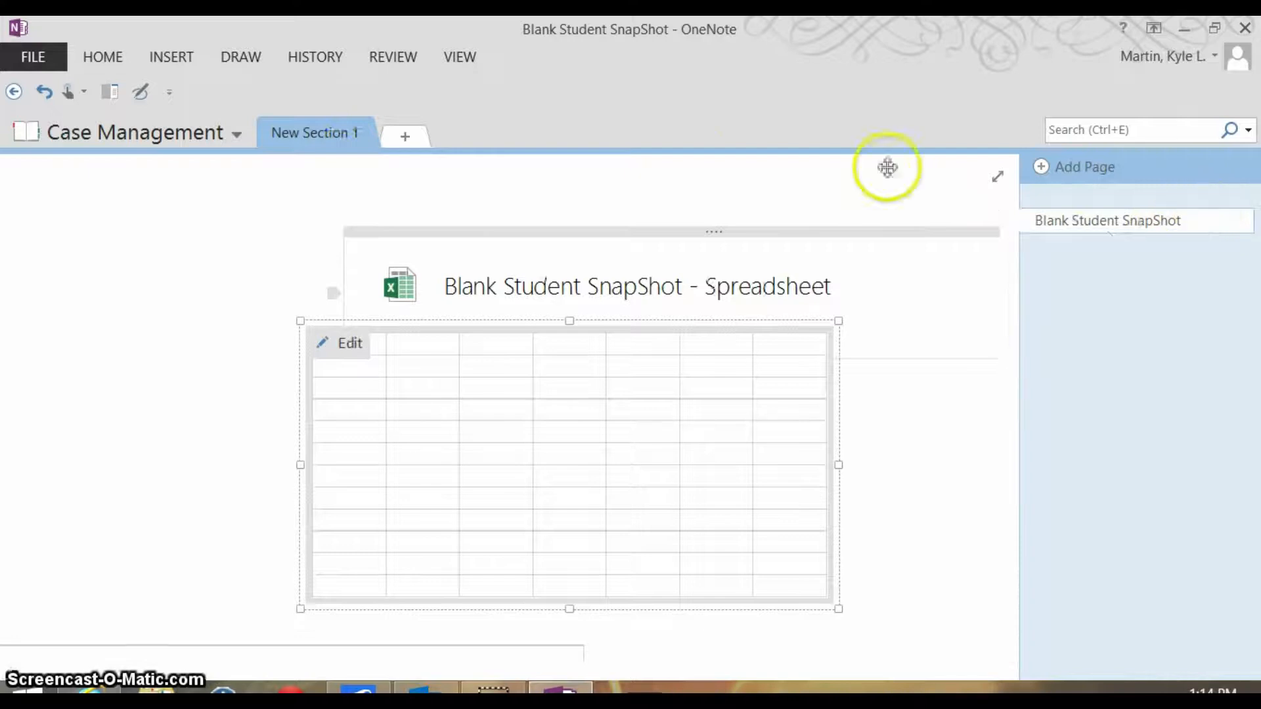
Step: Record a short webcam video note below the spreadsheet and stop the recording
{"action": "left_click", "coordinate": [172, 62]}
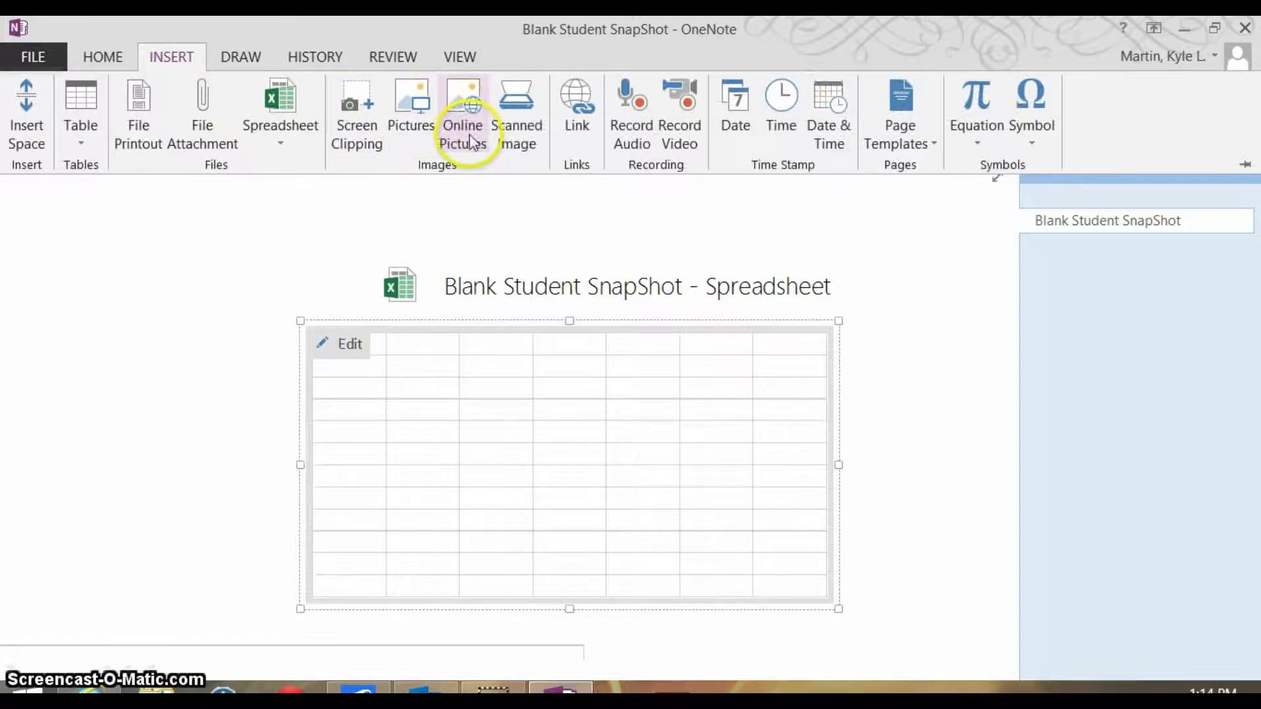
{"action": "left_click", "coordinate": [684, 134]}
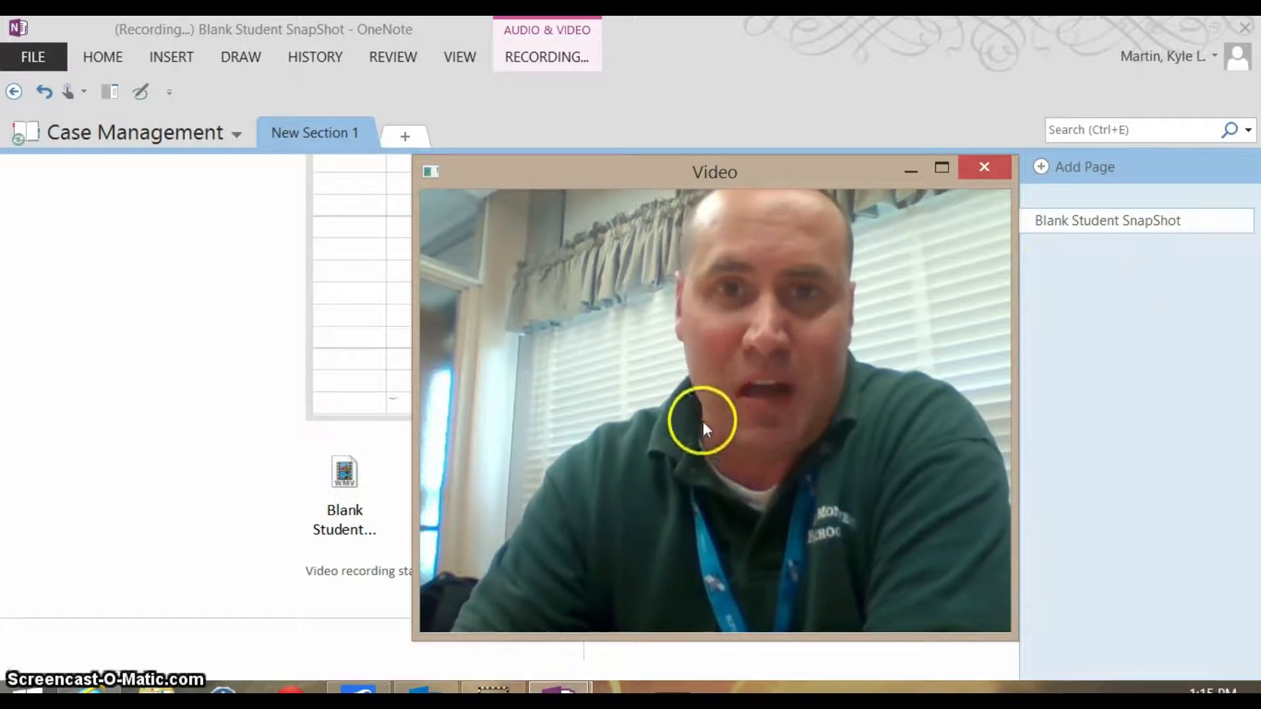
{"action": "left_click", "coordinate": [545, 58]}
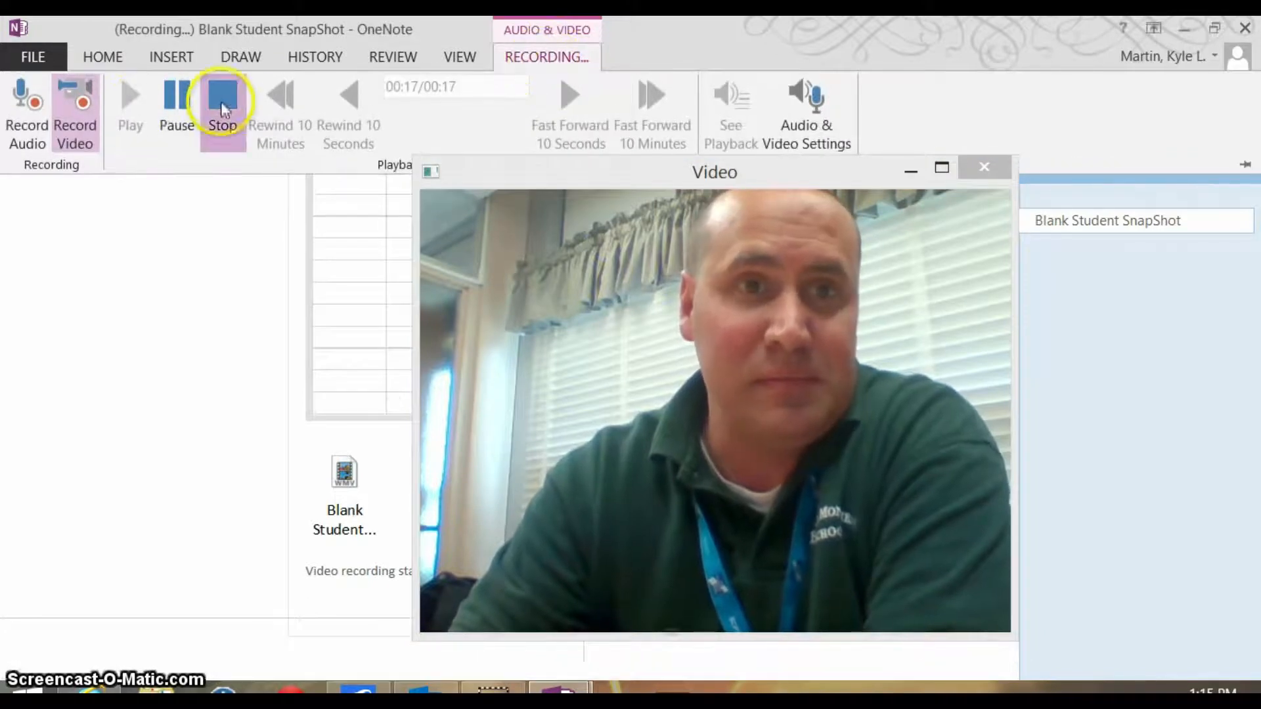
{"action": "left_click", "coordinate": [223, 107]}
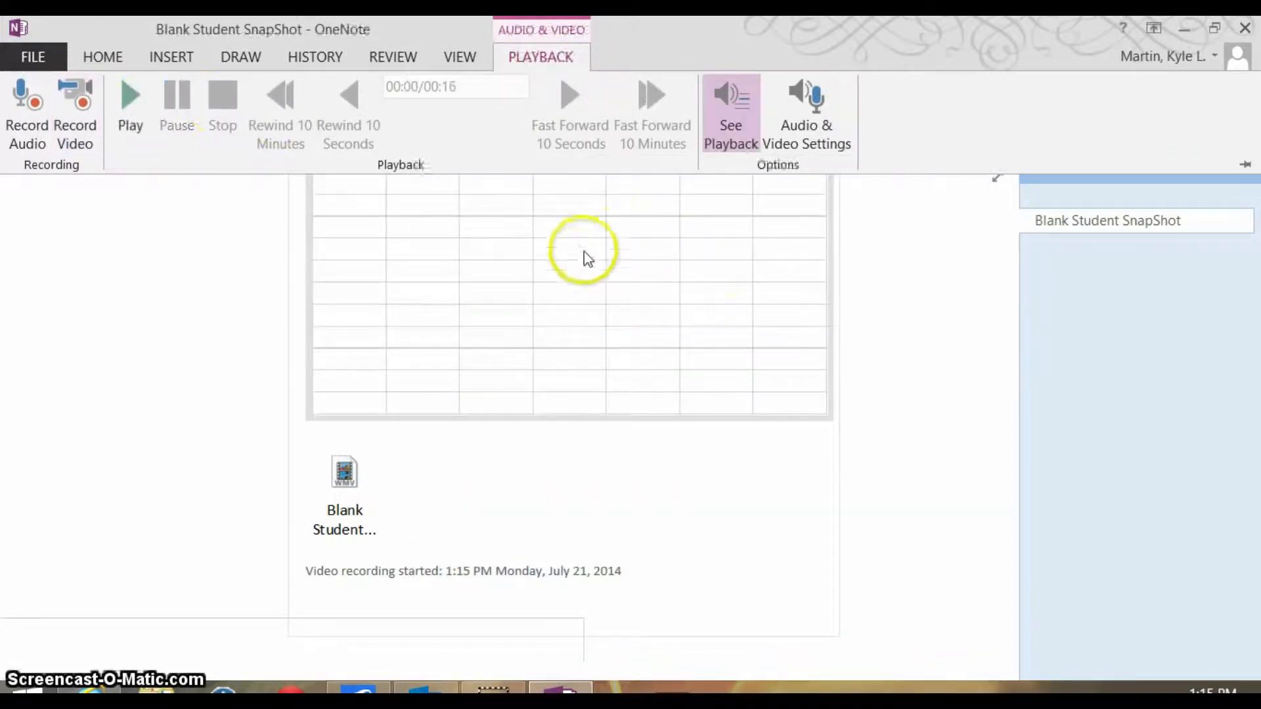
Step: Open the full list of page templates and look through the Academic templates
{"action": "left_click", "coordinate": [175, 61]}
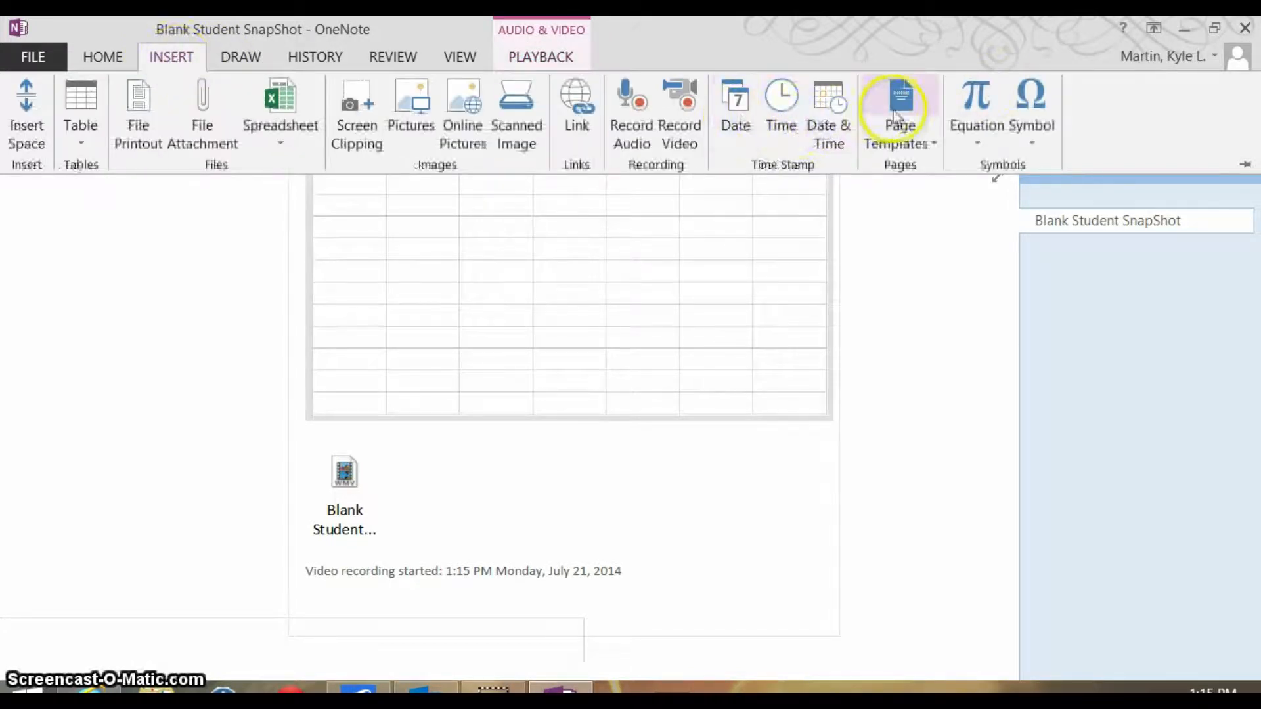
{"action": "left_click", "coordinate": [923, 147]}
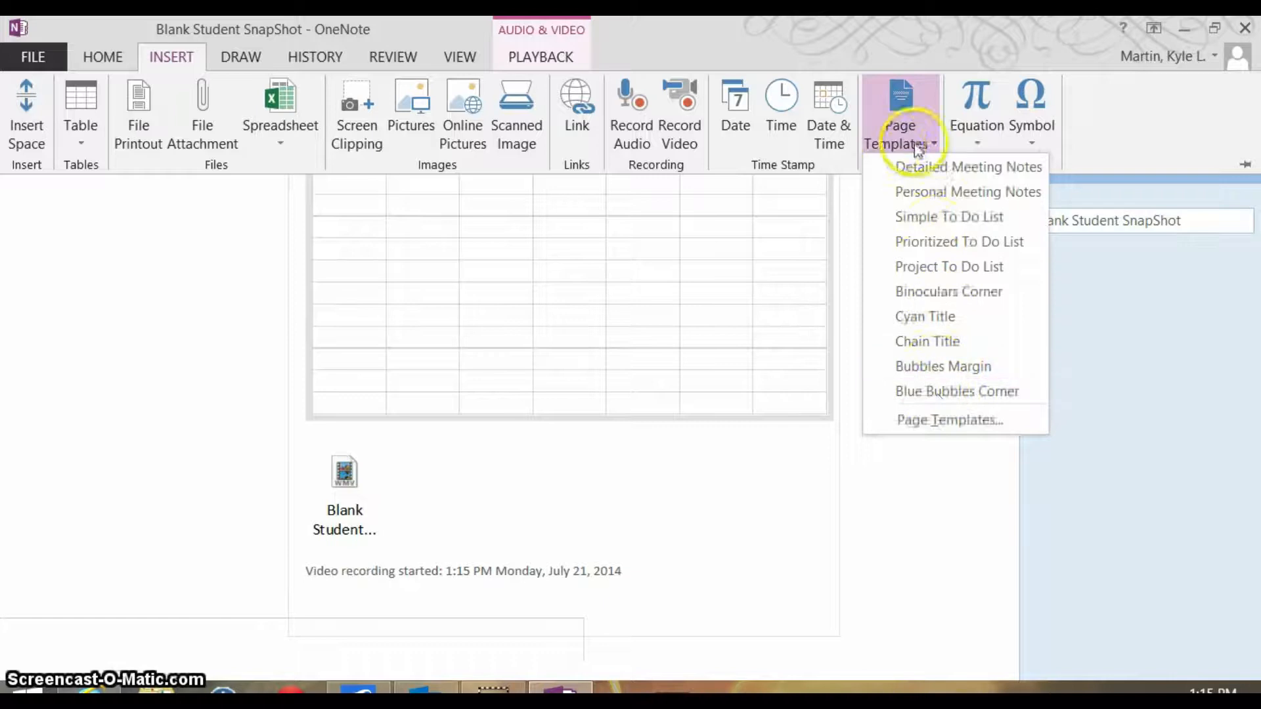
{"action": "left_click", "coordinate": [936, 146]}
{"action": "left_click", "coordinate": [935, 146]}
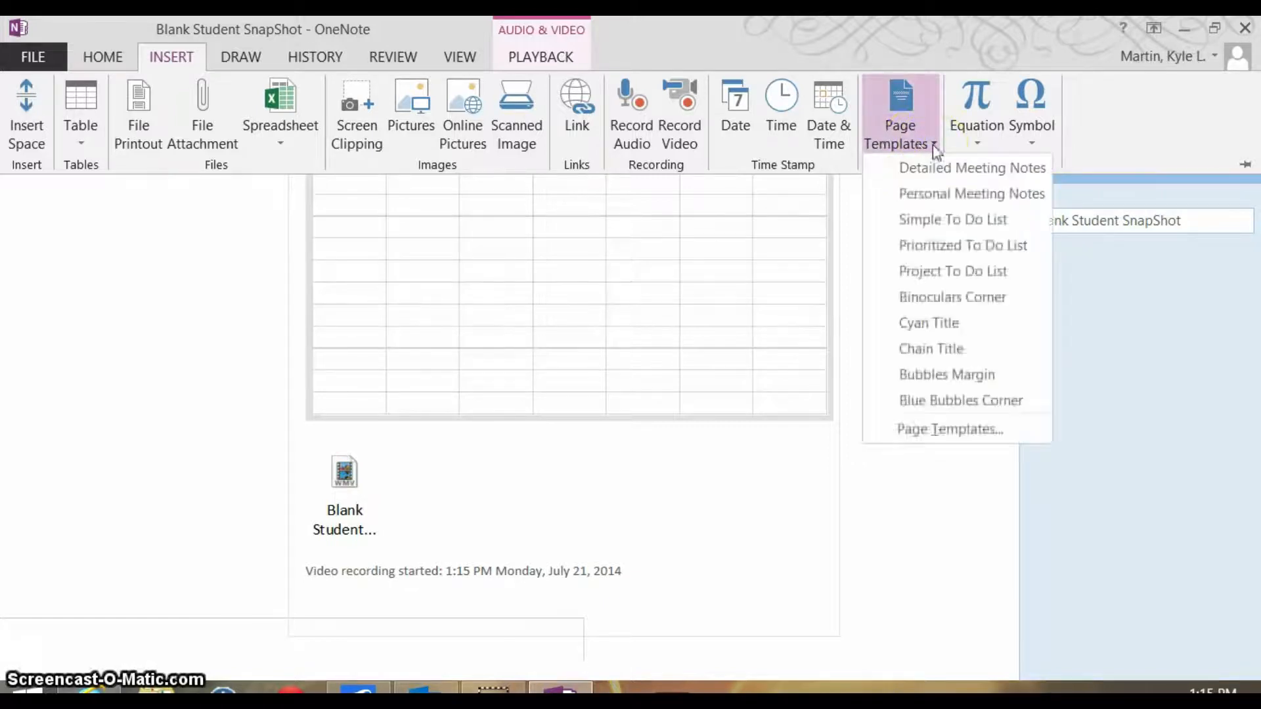
{"action": "left_click", "coordinate": [896, 96]}
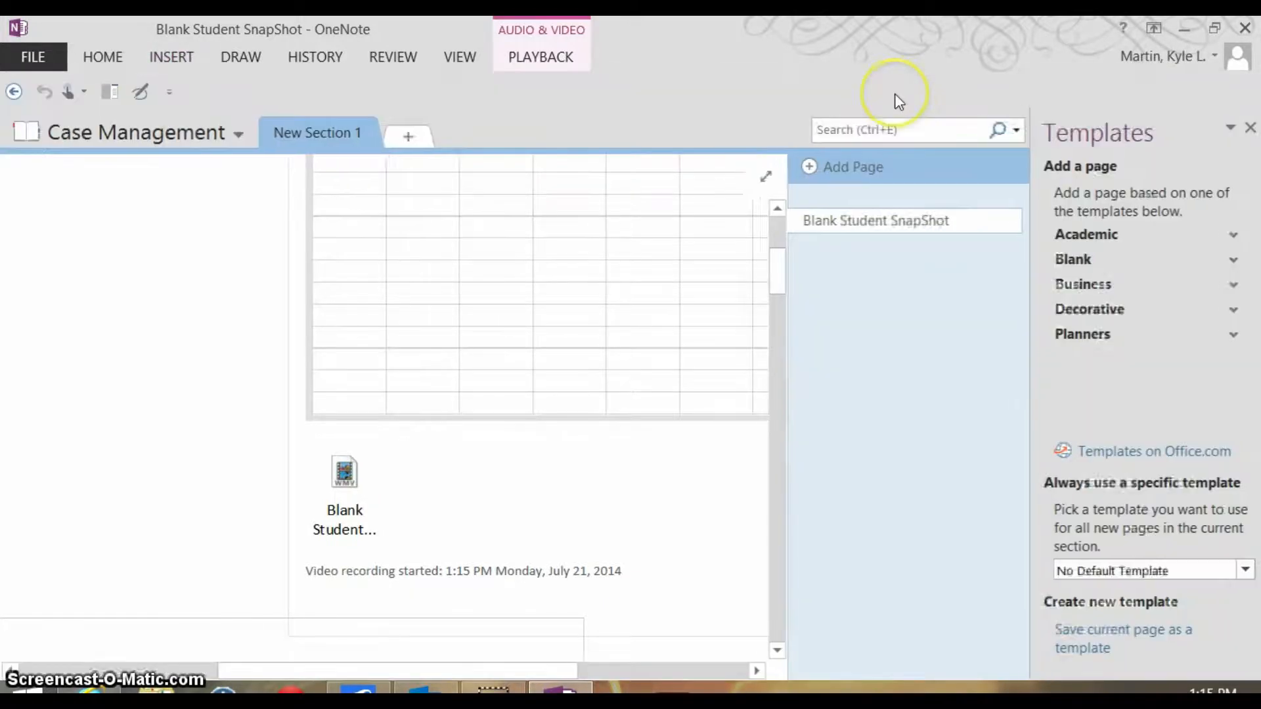
{"action": "left_click", "coordinate": [1224, 237]}
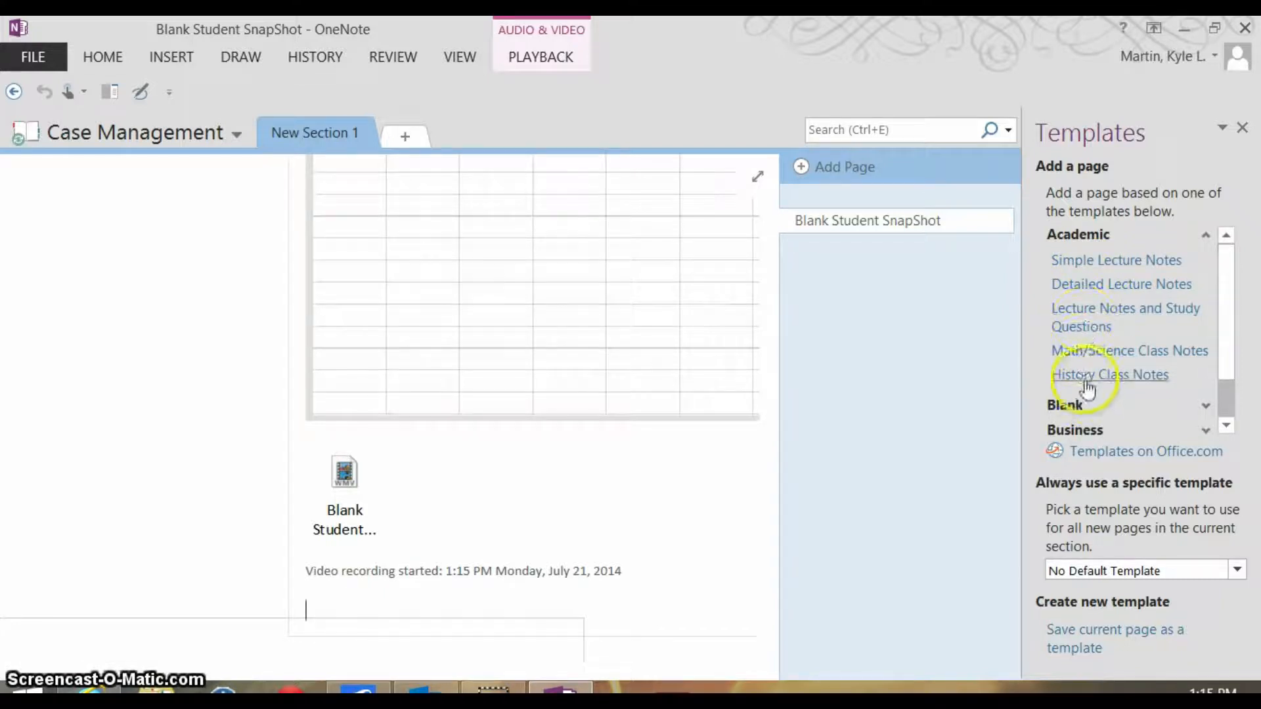
{"action": "scroll", "coordinate": [1218, 400], "scroll_direction": "down", "scroll_amount": 2}
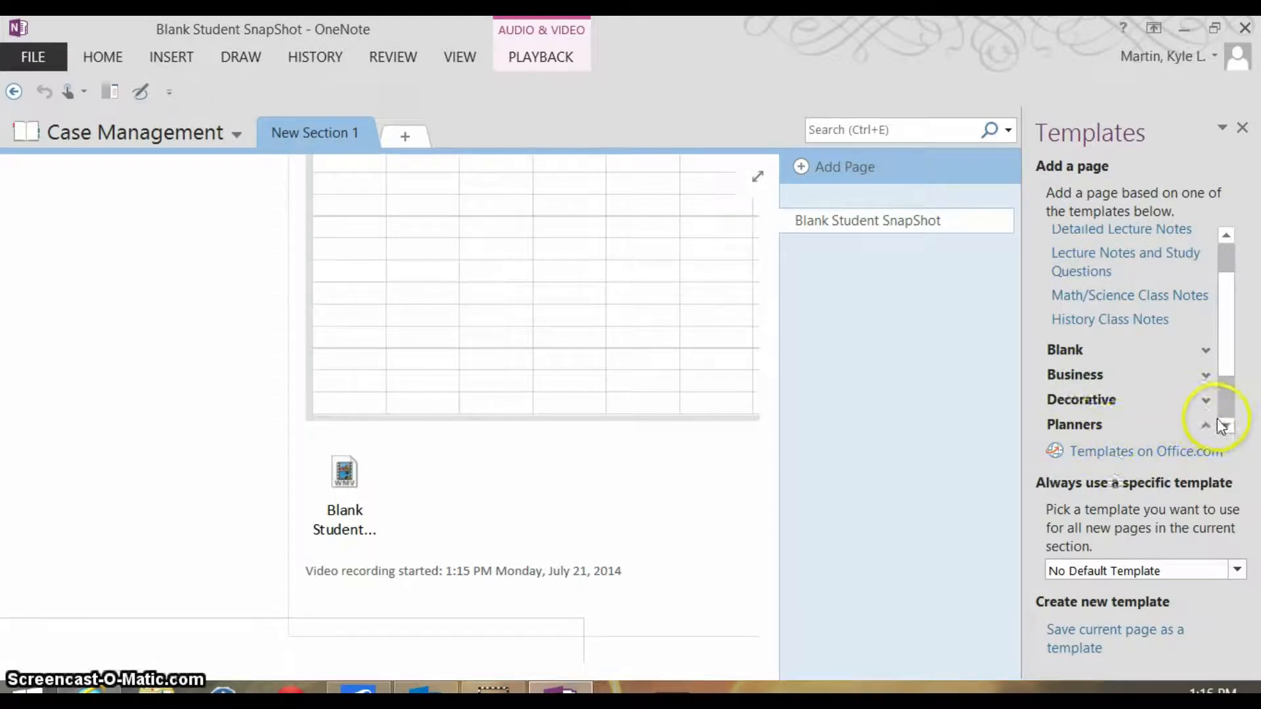
Step: Look through the Decorative page templates, close the template list and examine the symbol insertion feature
{"action": "left_click", "coordinate": [1207, 402]}
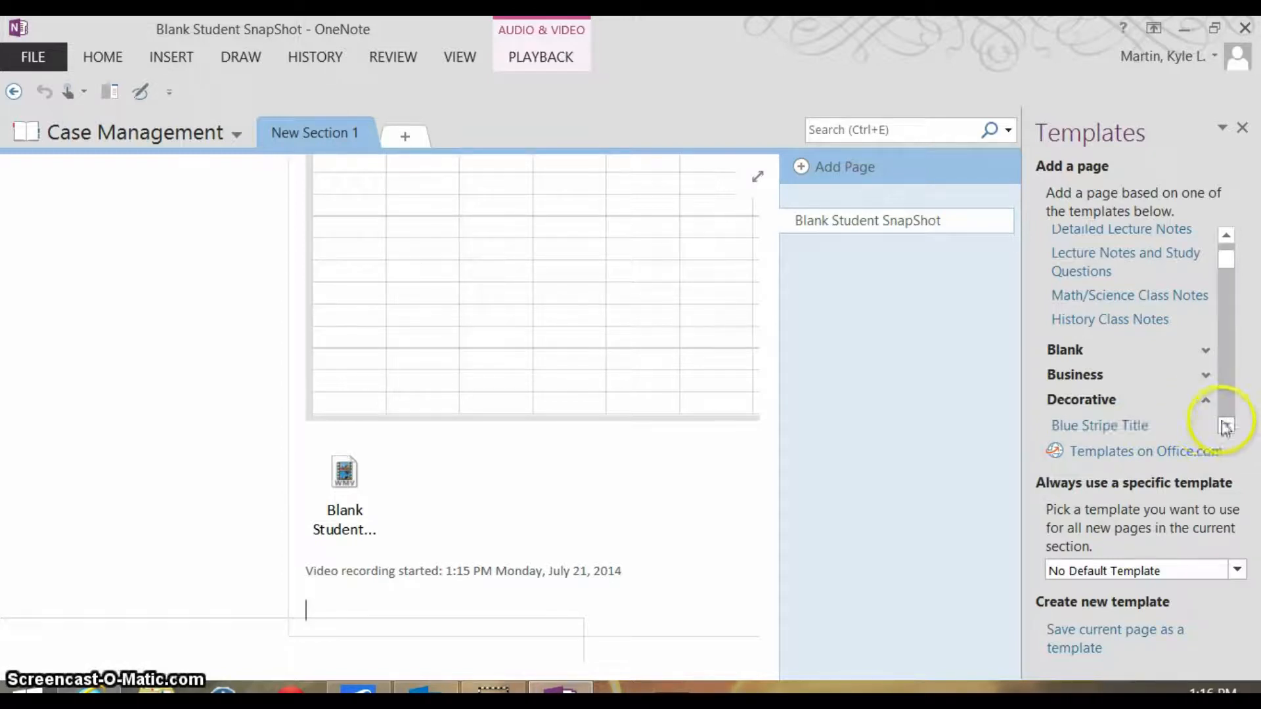
{"action": "left_click", "coordinate": [1225, 426]}
{"action": "left_click", "coordinate": [1225, 426]}
{"action": "left_click", "coordinate": [1225, 425]}
{"action": "left_click", "coordinate": [1226, 425]}
{"action": "left_click", "coordinate": [1225, 426]}
{"action": "left_click", "coordinate": [1226, 425]}
{"action": "left_click", "coordinate": [1226, 426]}
{"action": "left_click", "coordinate": [1225, 425]}
{"action": "left_click", "coordinate": [1225, 425]}
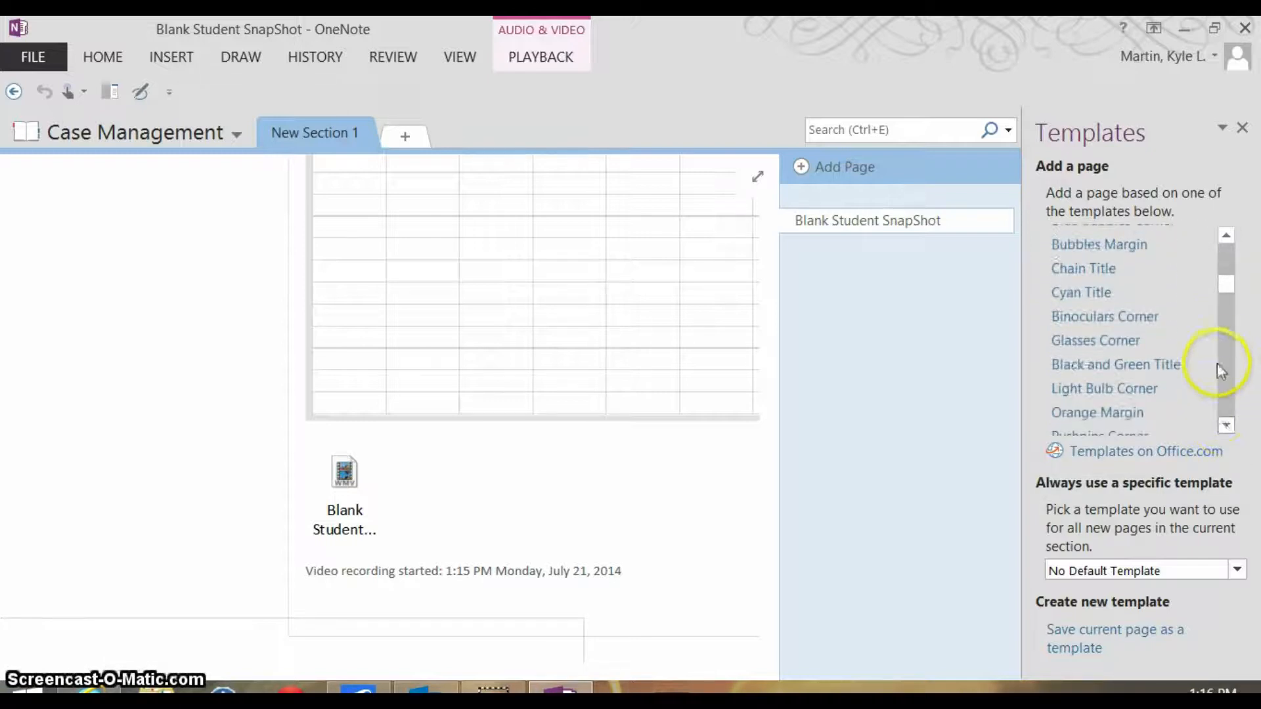
{"action": "left_click", "coordinate": [1227, 234]}
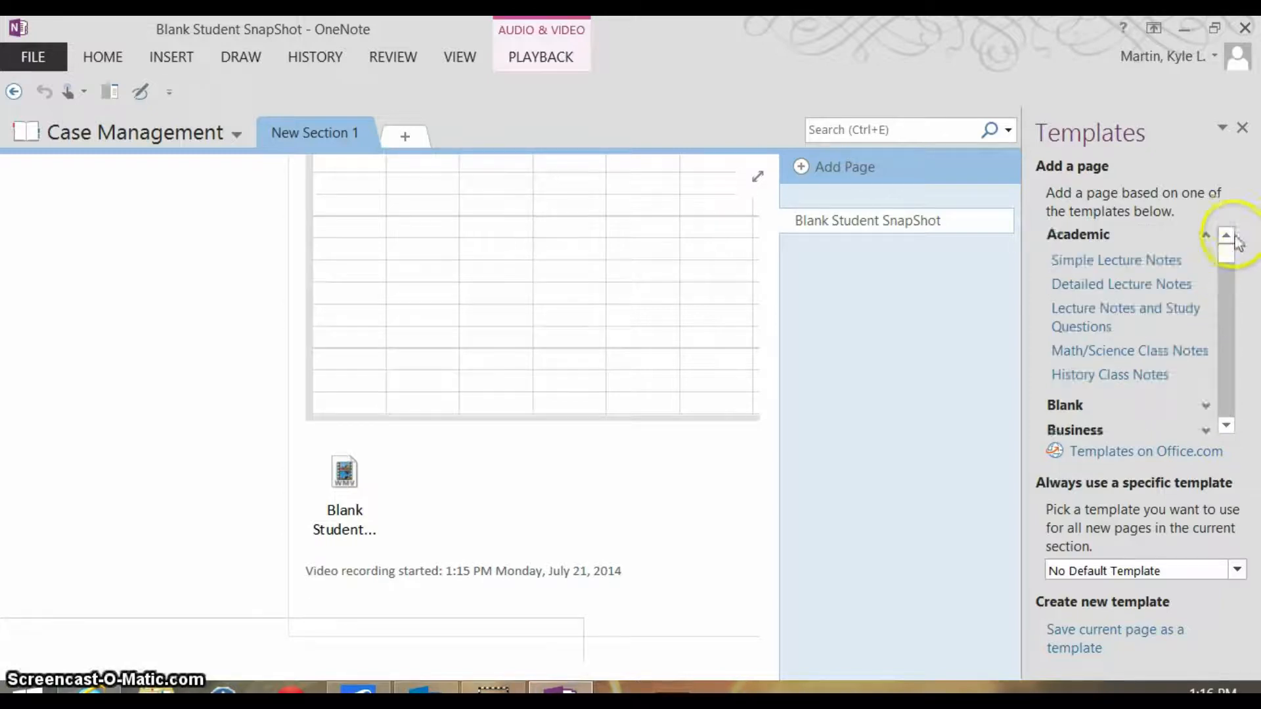
{"action": "left_click", "coordinate": [1242, 128]}
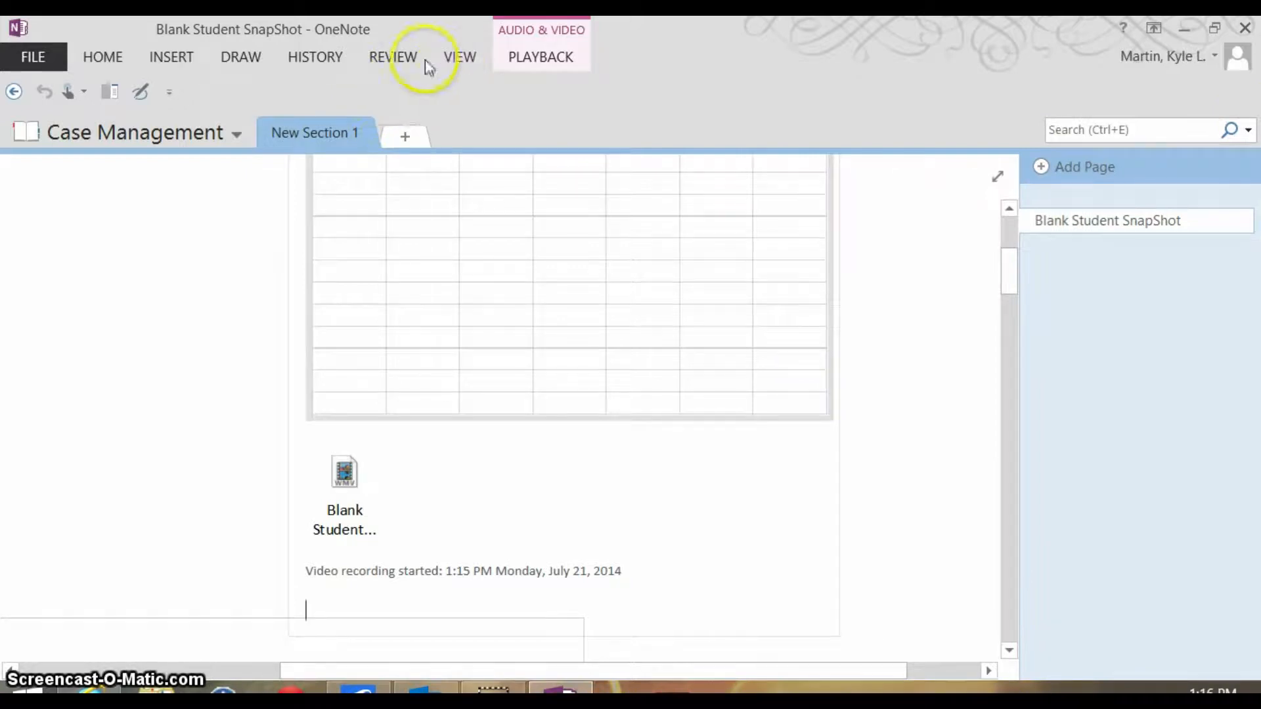
{"action": "left_click", "coordinate": [173, 65]}
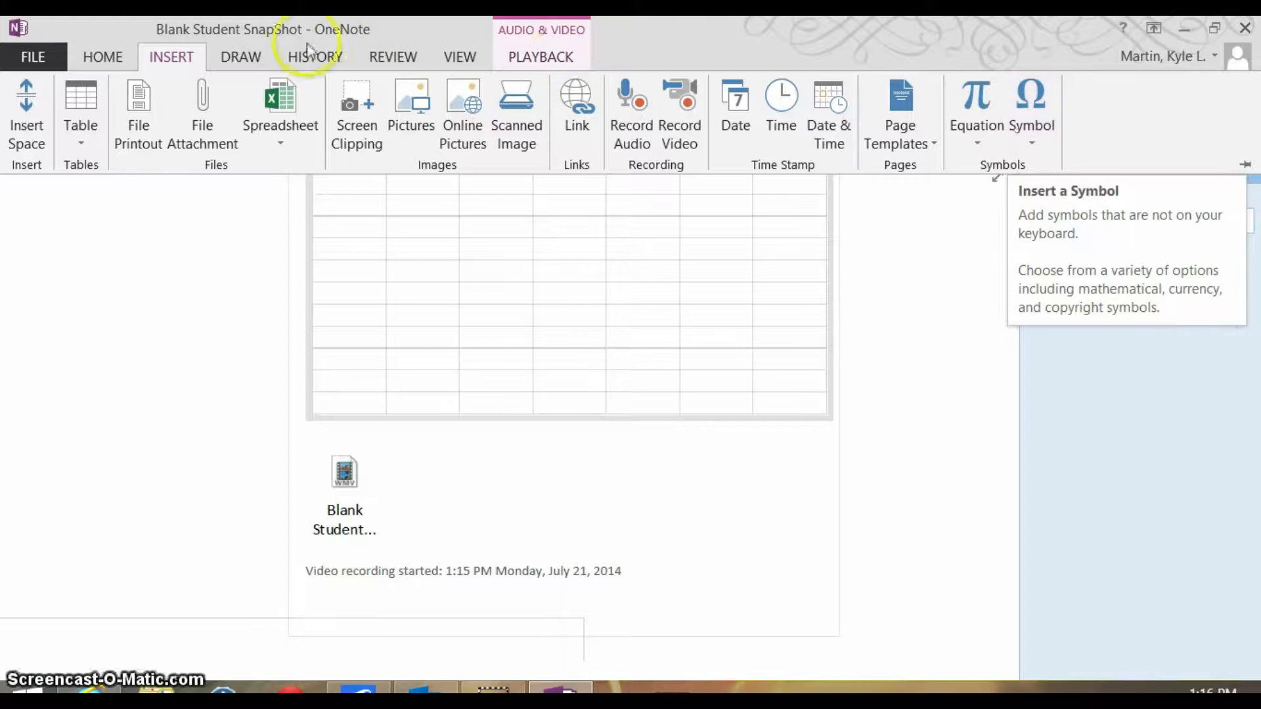
Step: Draw a looping freehand stroke around the video attachment with the 0.35 mm red pen
{"action": "left_click", "coordinate": [237, 58]}
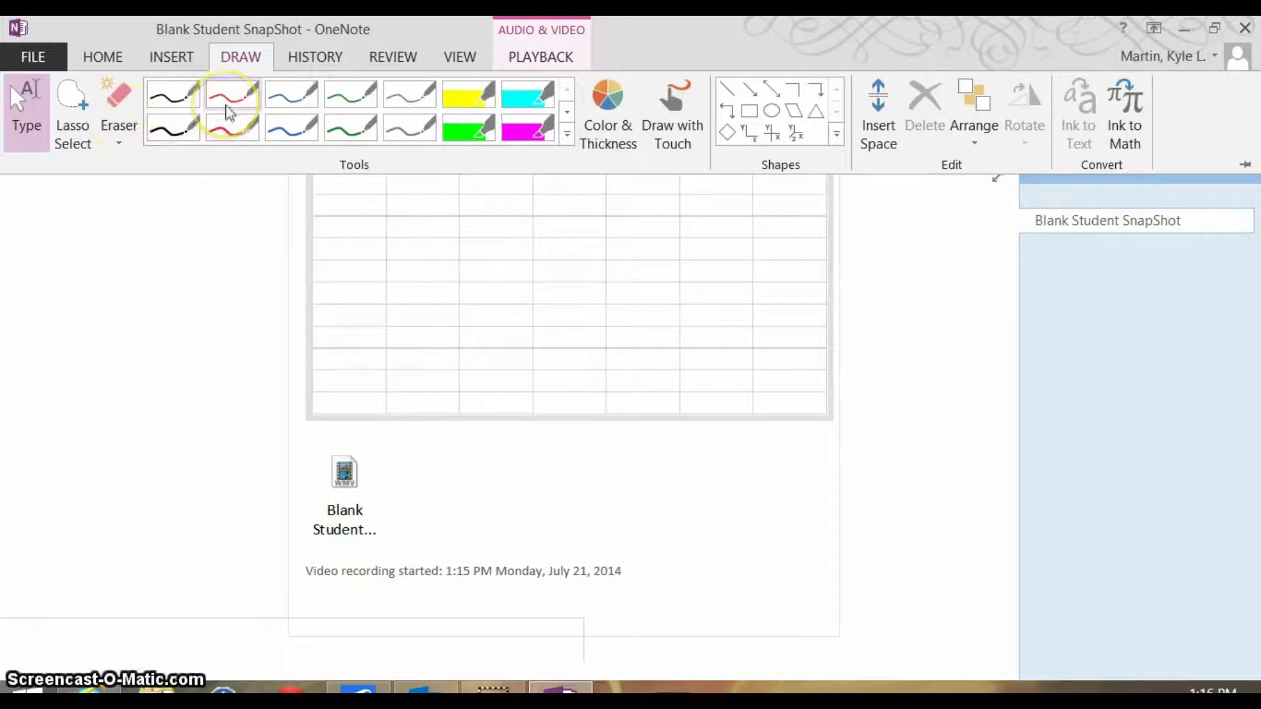
{"action": "left_click", "coordinate": [229, 112]}
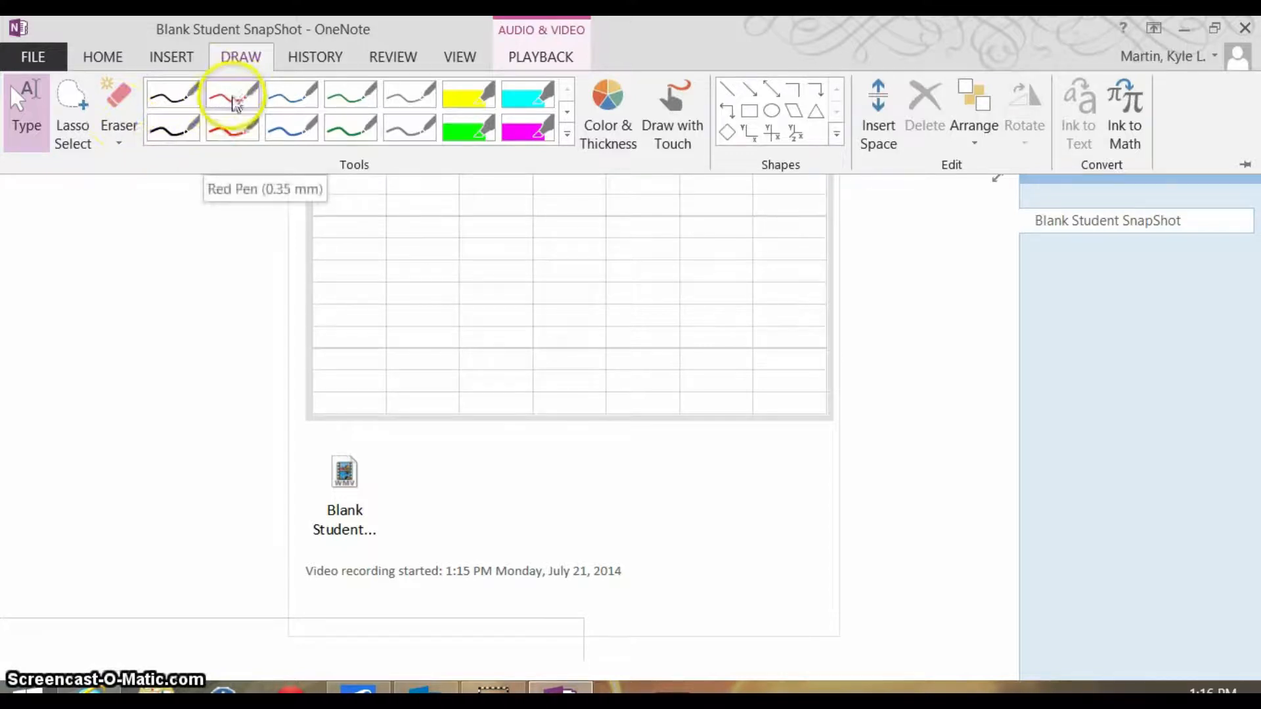
{"action": "mouse_move", "coordinate": [234, 193]}
{"action": "left_mouse_down"}
{"action": "mouse_move", "coordinate": [174, 419]}
{"action": "mouse_move", "coordinate": [535, 433]}
{"action": "mouse_move", "coordinate": [250, 264]}
{"action": "mouse_move", "coordinate": [180, 402]}
{"action": "mouse_move", "coordinate": [265, 485]}
{"action": "left_mouse_up"}
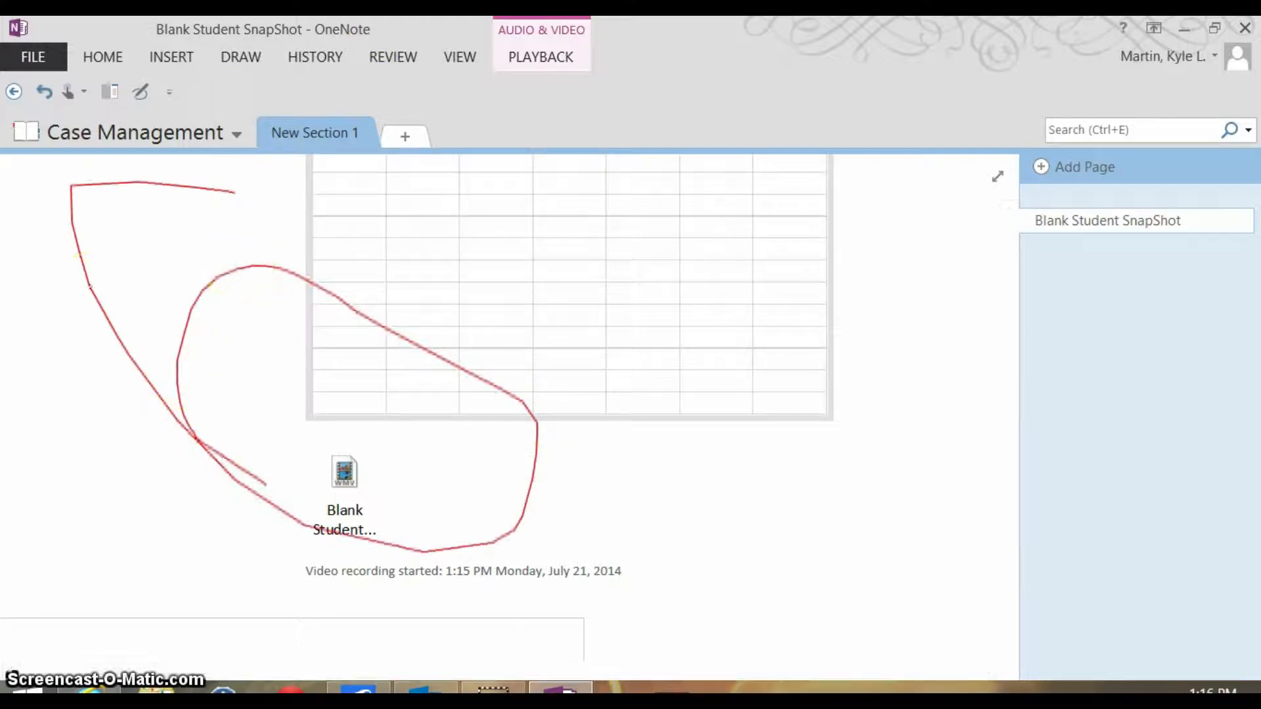
Step: Enable Draw with Touch and draw a red loop over the spreadsheet grid plus a wavy red stroke across the video attachment
{"action": "left_click", "coordinate": [243, 58]}
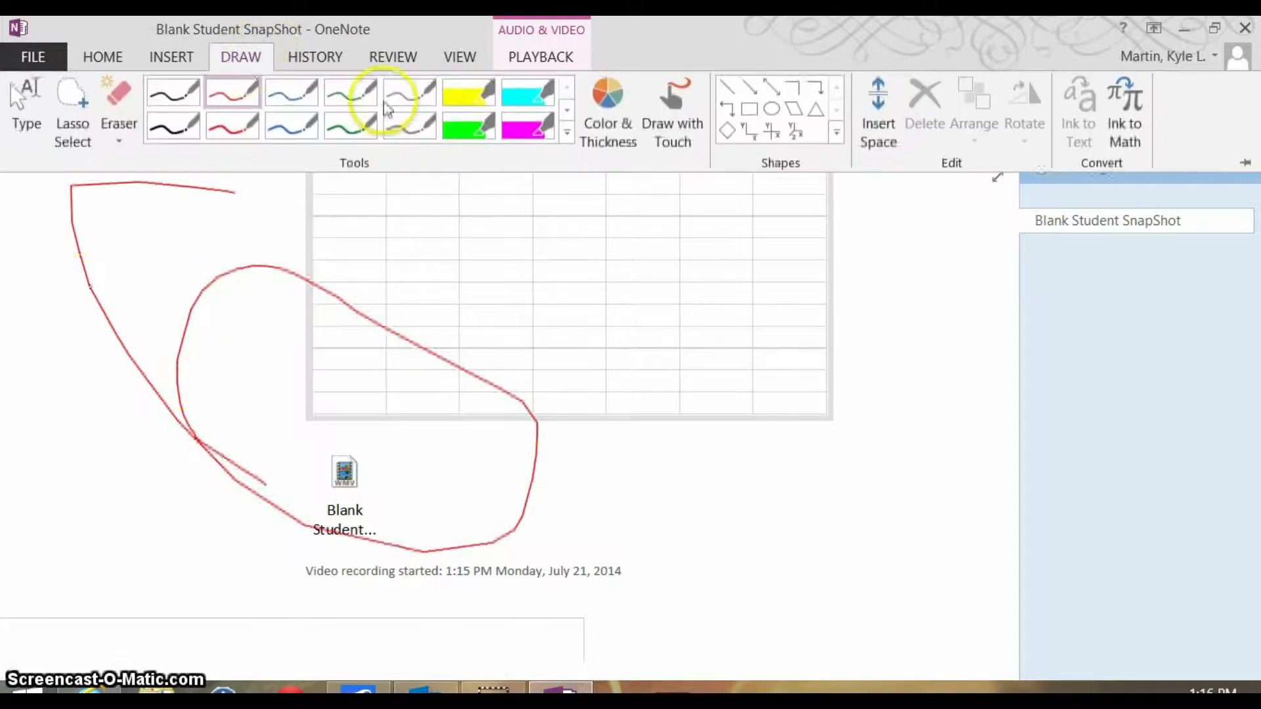
{"action": "left_click", "coordinate": [665, 97]}
{"action": "mouse_move", "coordinate": [384, 269]}
{"action": "left_mouse_down"}
{"action": "mouse_move", "coordinate": [464, 239]}
{"action": "mouse_move", "coordinate": [676, 436]}
{"action": "mouse_move", "coordinate": [374, 268]}
{"action": "left_mouse_up"}
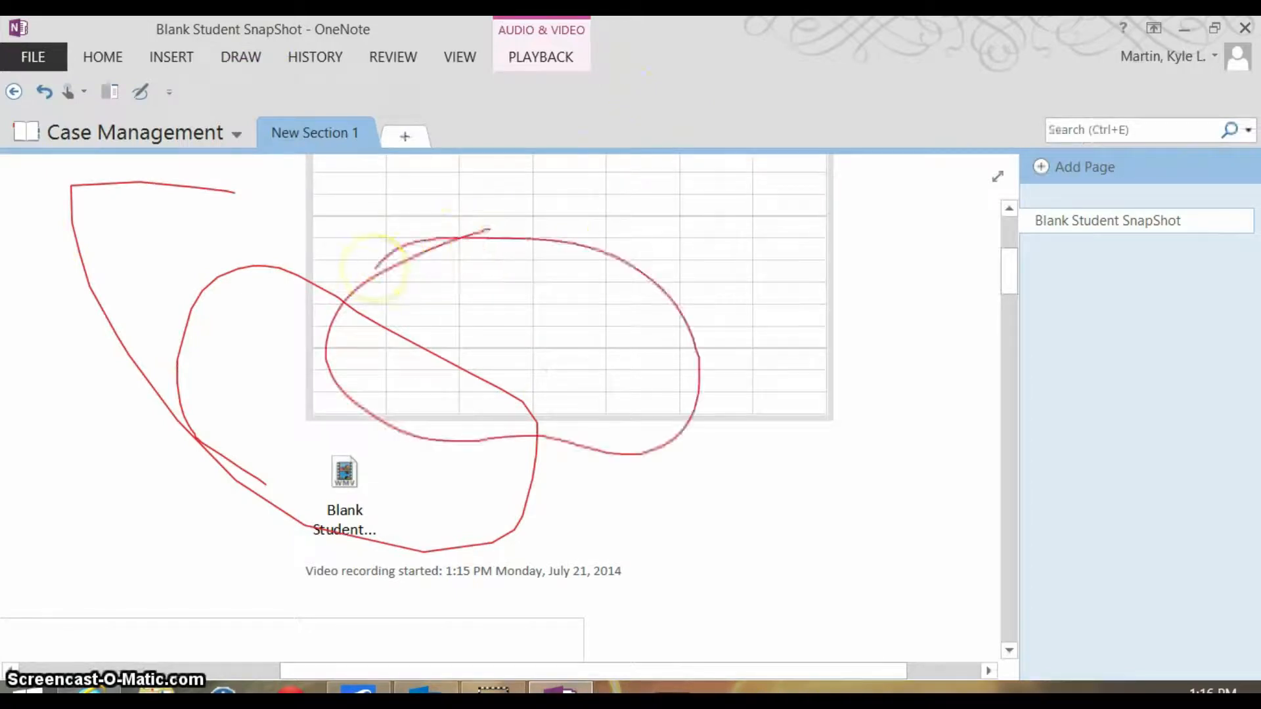
{"action": "left_click_drag", "start_coordinate": [315, 522], "coordinate": [727, 486]}
{"action": "left_click", "coordinate": [200, 549]}
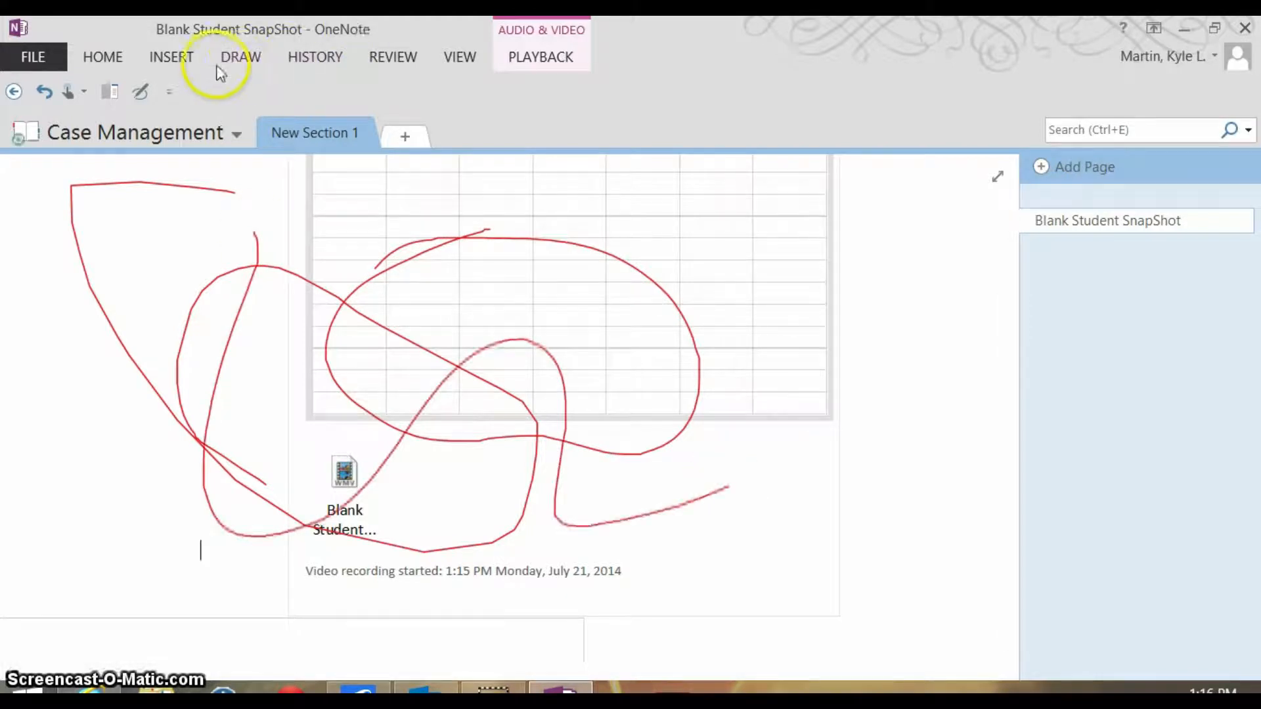
Step: Draw a long green freehand squiggle across the spreadsheet grid and the video attachment
{"action": "left_click", "coordinate": [238, 58]}
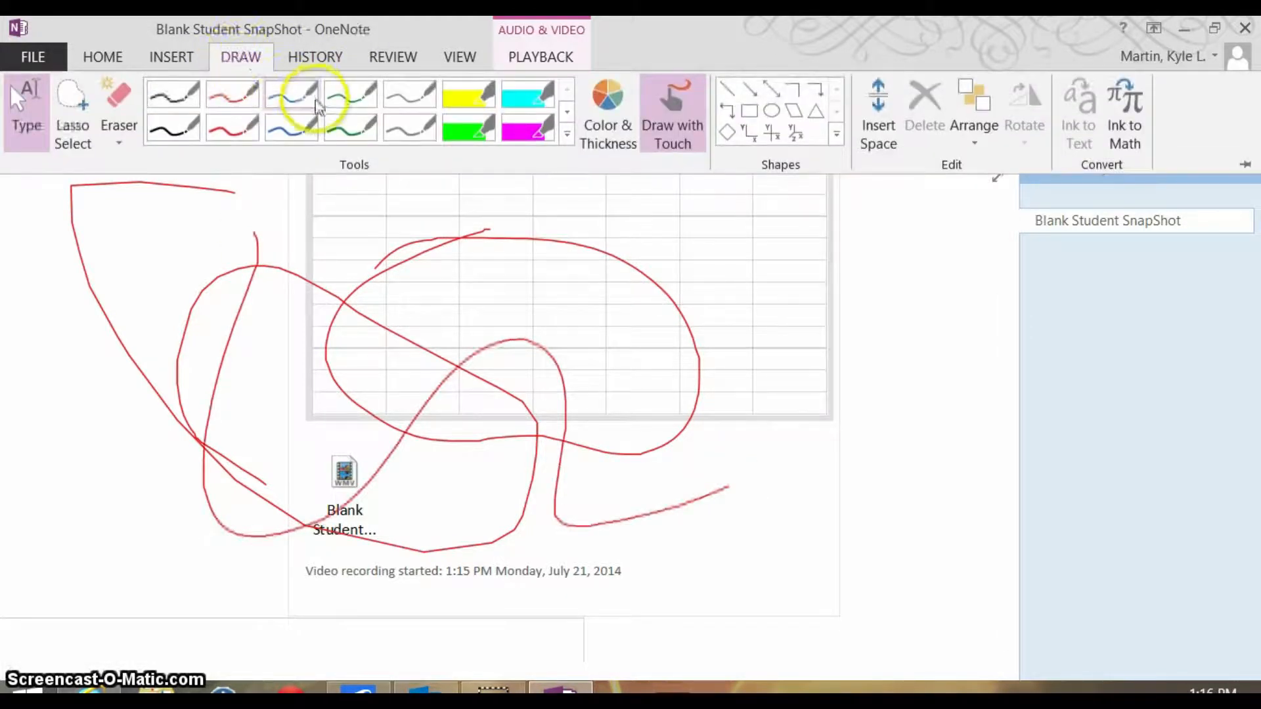
{"action": "left_click", "coordinate": [351, 108]}
{"action": "mouse_move", "coordinate": [343, 228]}
{"action": "left_mouse_down"}
{"action": "mouse_move", "coordinate": [279, 266]}
{"action": "mouse_move", "coordinate": [273, 295]}
{"action": "mouse_move", "coordinate": [296, 360]}
{"action": "mouse_move", "coordinate": [281, 473]}
{"action": "mouse_move", "coordinate": [342, 557]}
{"action": "mouse_move", "coordinate": [611, 289]}
{"action": "left_mouse_up"}
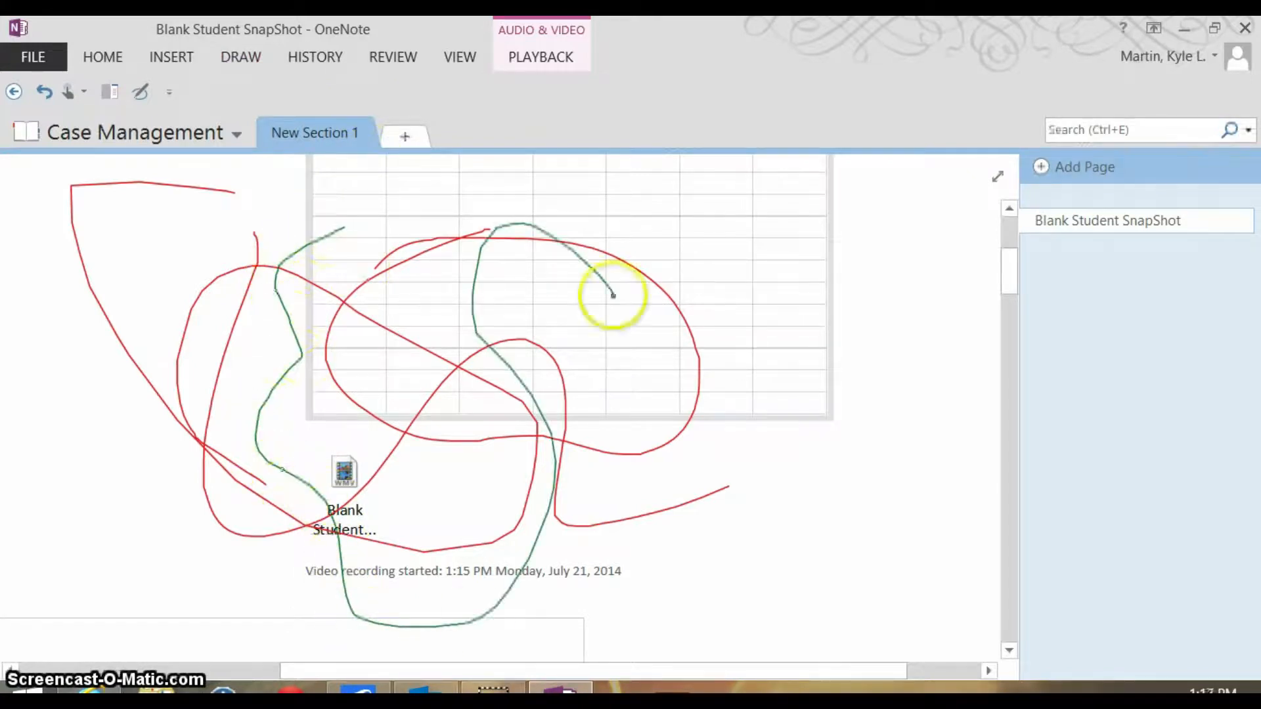
Step: Handwrite "its here" in green ink above the spreadsheet's attachment icon, with a large squiggle in front of the words
{"action": "scroll", "coordinate": [667, 380], "scroll_direction": "up", "scroll_amount": 5}
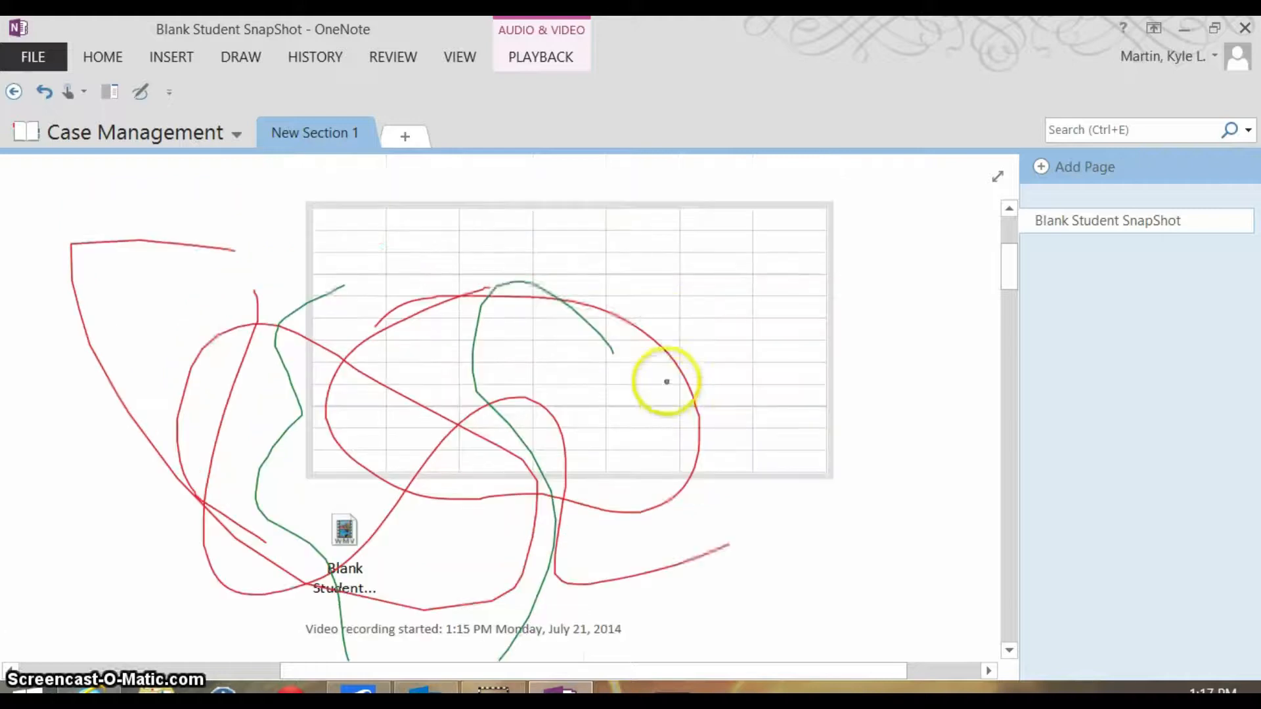
{"action": "mouse_move", "coordinate": [173, 206]}
{"action": "left_mouse_down"}
{"action": "mouse_move", "coordinate": [93, 273]}
{"action": "mouse_move", "coordinate": [192, 377]}
{"action": "mouse_move", "coordinate": [182, 409]}
{"action": "left_mouse_up"}
{"action": "left_click_drag", "start_coordinate": [275, 296], "coordinate": [277, 313]}
{"action": "left_click", "coordinate": [262, 253]}
{"action": "left_click_drag", "start_coordinate": [288, 231], "coordinate": [303, 340]}
{"action": "mouse_move", "coordinate": [291, 287]}
{"action": "left_mouse_down"}
{"action": "mouse_move", "coordinate": [337, 286]}
{"action": "mouse_move", "coordinate": [384, 343]}
{"action": "left_mouse_up"}
{"action": "mouse_move", "coordinate": [533, 185]}
{"action": "left_mouse_down"}
{"action": "mouse_move", "coordinate": [543, 332]}
{"action": "mouse_move", "coordinate": [578, 319]}
{"action": "mouse_move", "coordinate": [589, 332]}
{"action": "left_mouse_up"}
{"action": "mouse_move", "coordinate": [614, 324]}
{"action": "left_mouse_down"}
{"action": "mouse_move", "coordinate": [667, 333]}
{"action": "mouse_move", "coordinate": [683, 304]}
{"action": "mouse_move", "coordinate": [743, 290]}
{"action": "mouse_move", "coordinate": [754, 337]}
{"action": "mouse_move", "coordinate": [797, 342]}
{"action": "left_mouse_up"}
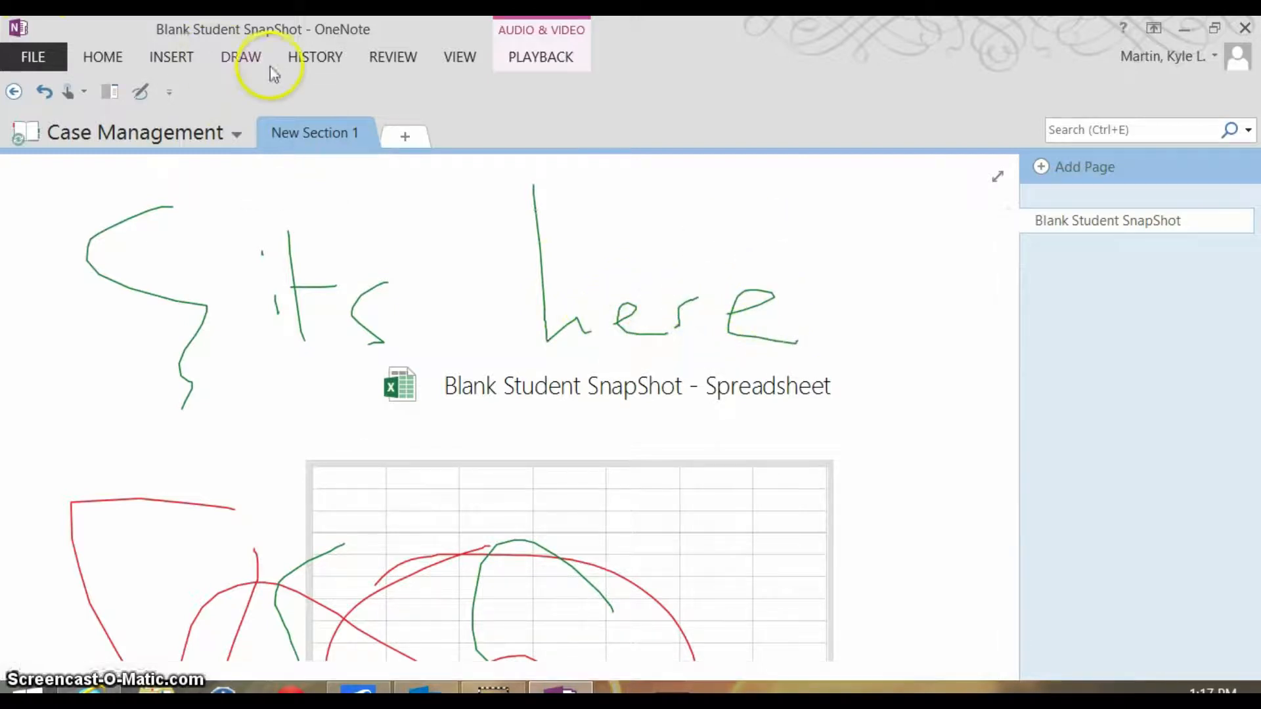
Step: Select the yellow highlighter and examine the Ink to Text feature for converting handwriting
{"action": "left_click", "coordinate": [243, 57]}
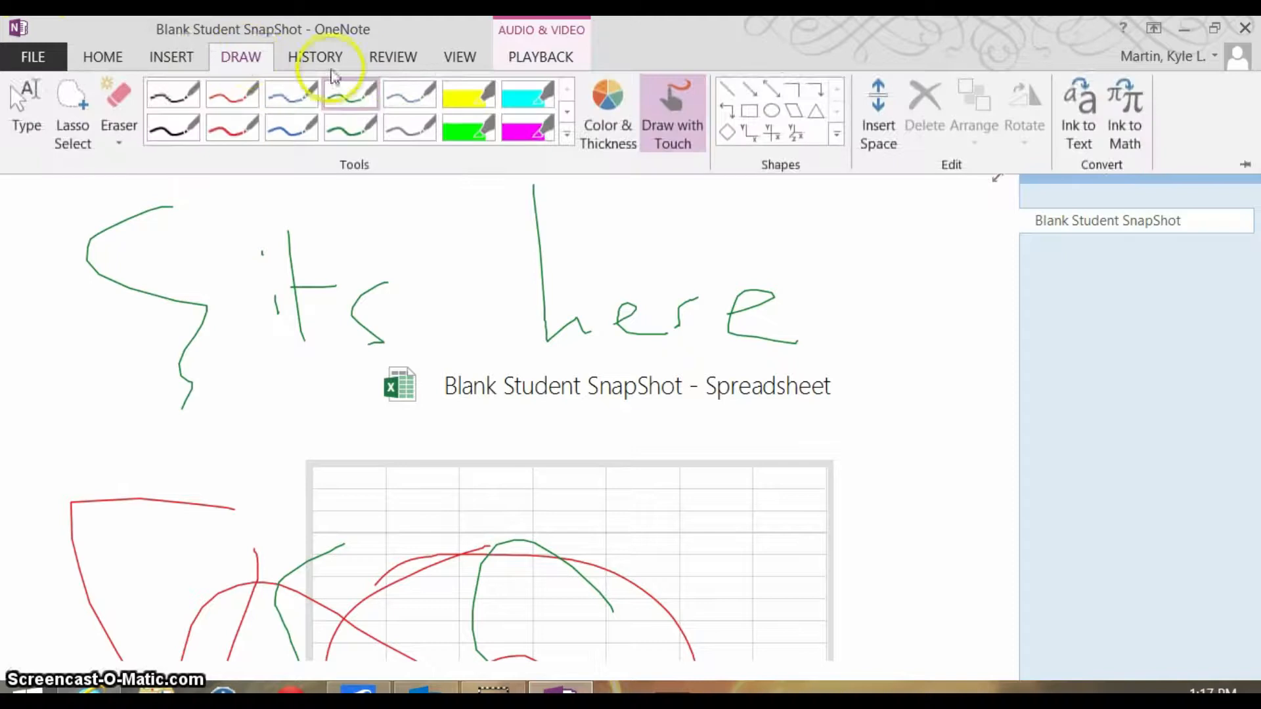
{"action": "left_click", "coordinate": [470, 110]}
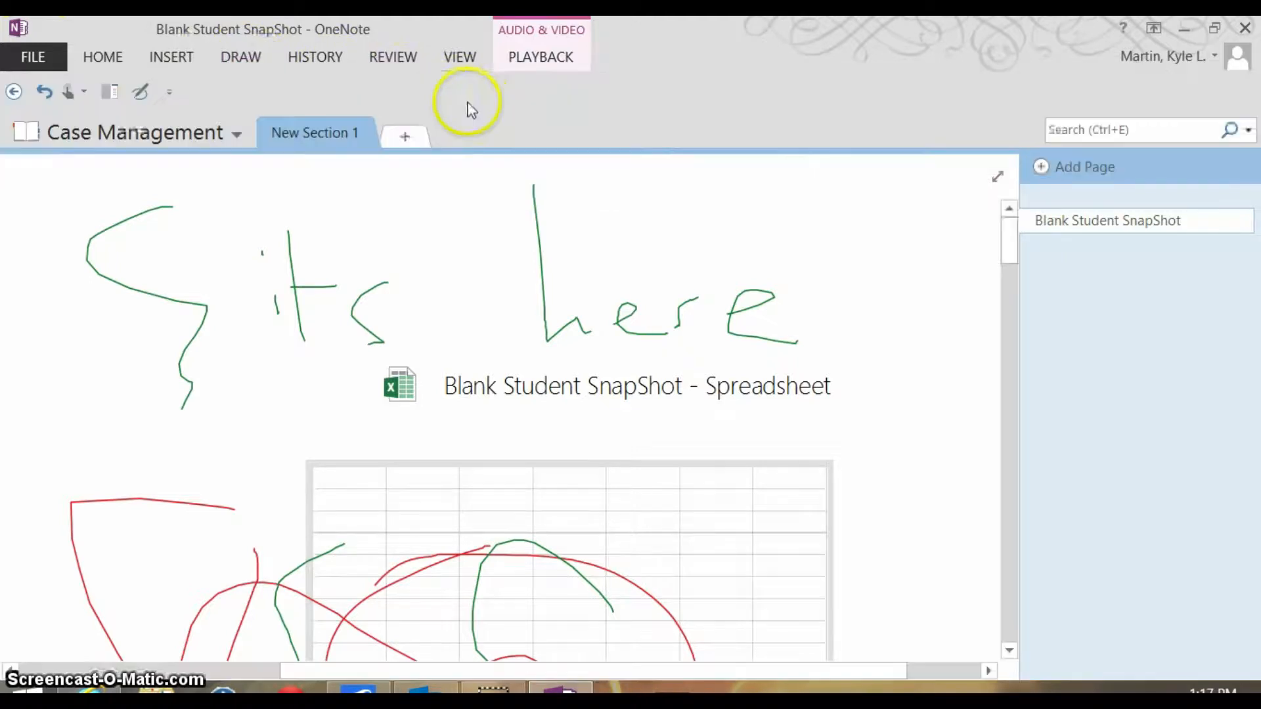
{"action": "left_click", "coordinate": [230, 57]}
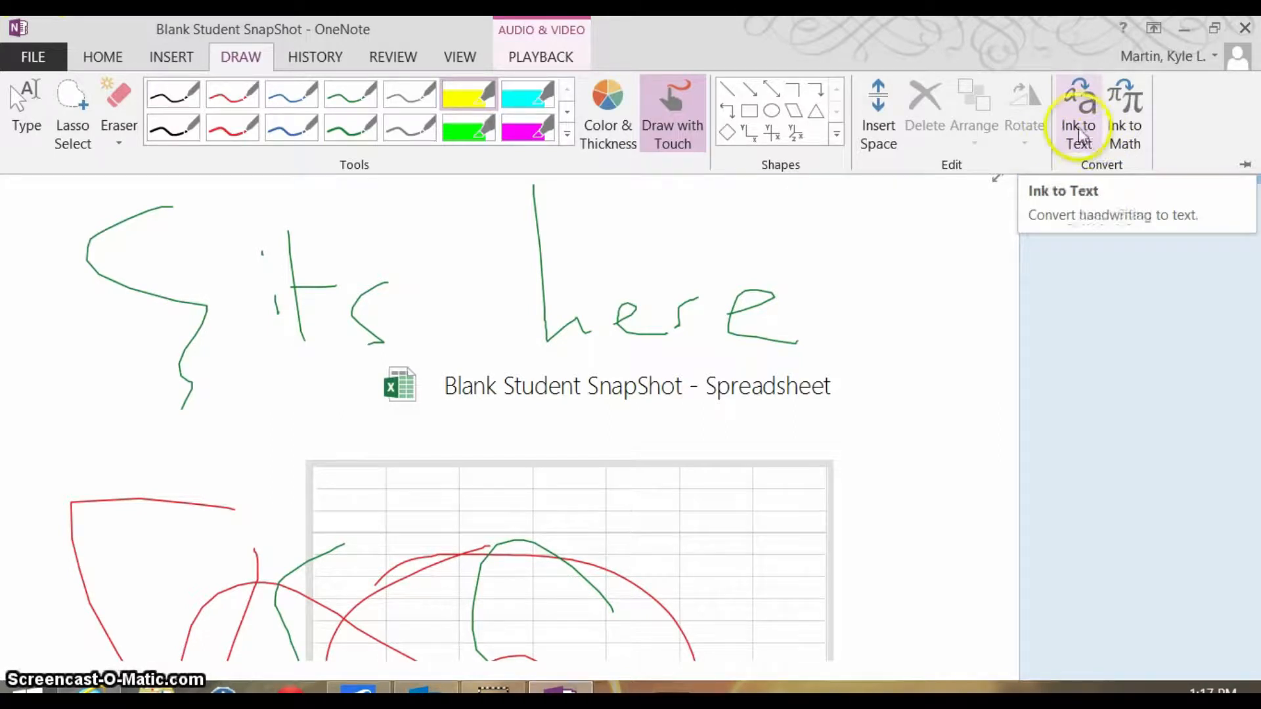
Step: Examine the notebook's history and author features, the proofing and language features, and the page view and zoom options
{"action": "left_click", "coordinate": [317, 60]}
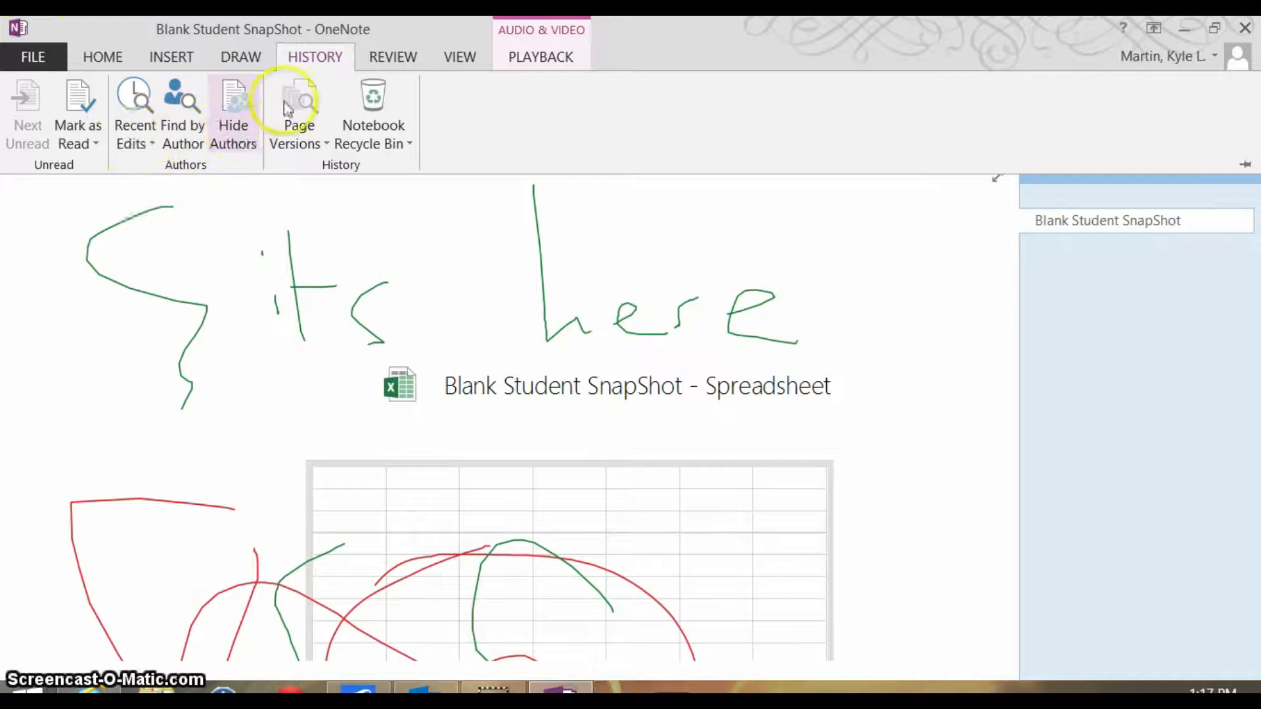
{"action": "left_click", "coordinate": [405, 61]}
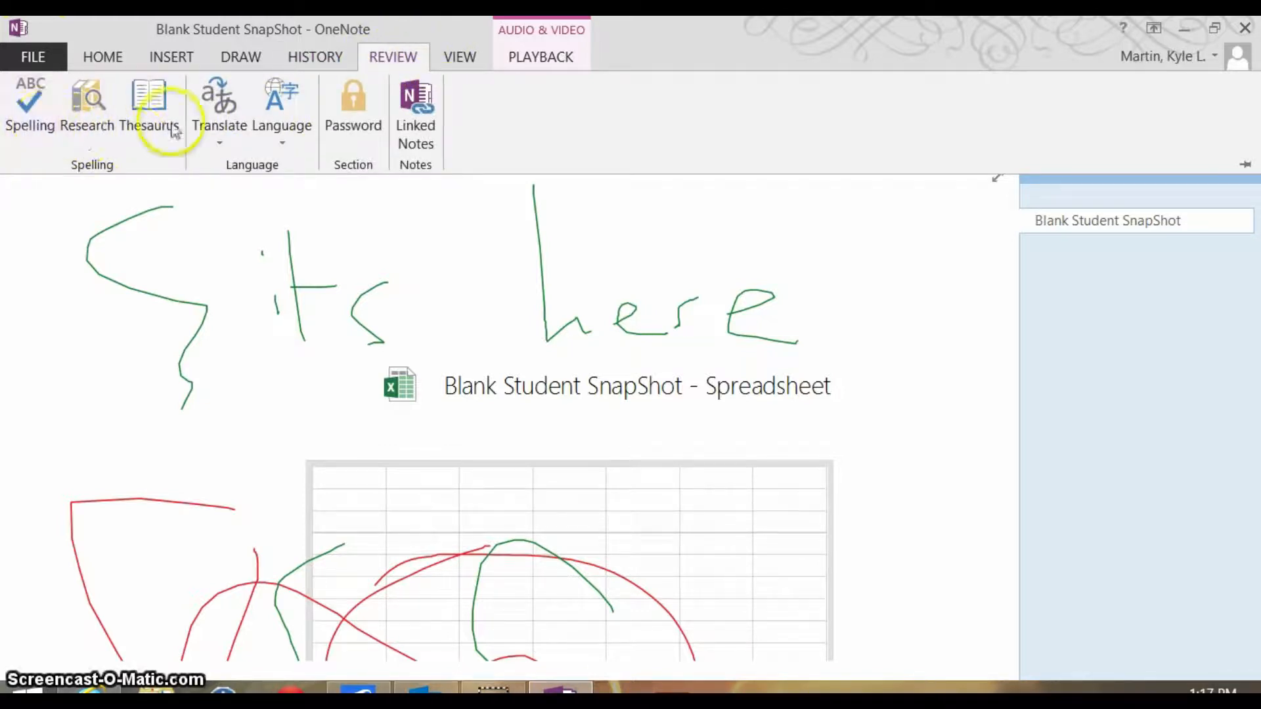
{"action": "left_click", "coordinate": [459, 60]}
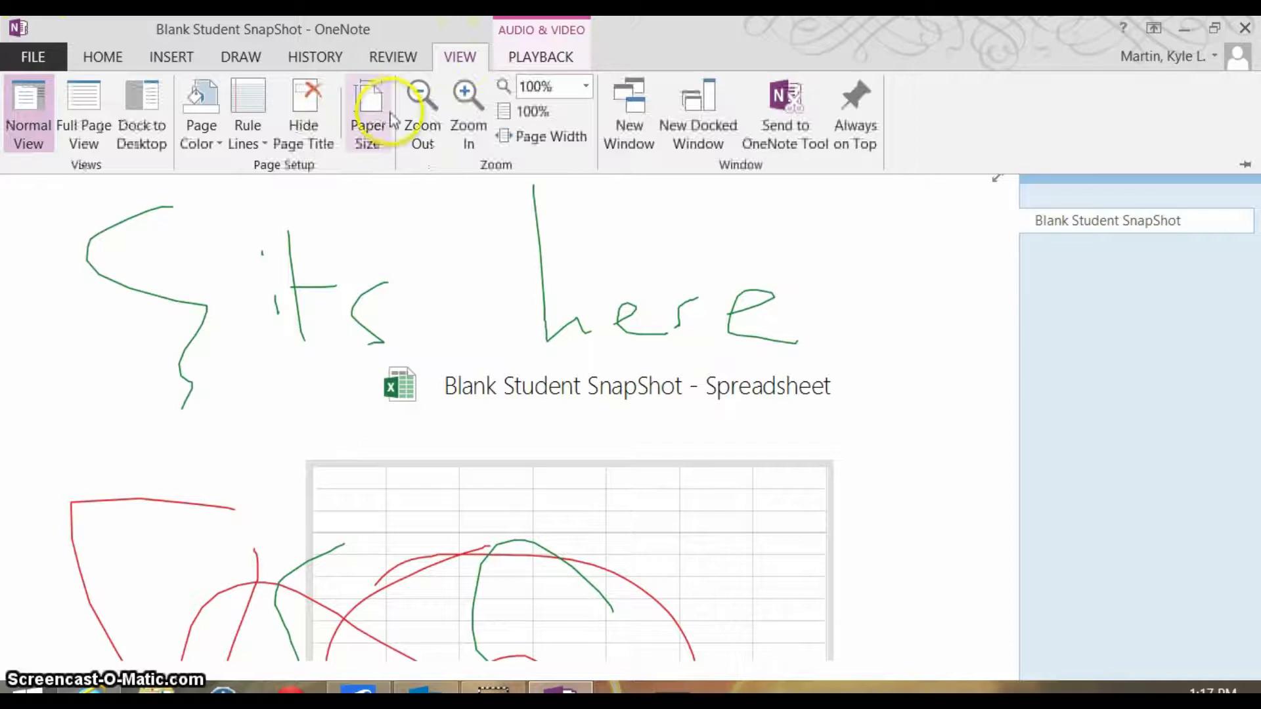
{"action": "left_click", "coordinate": [407, 137]}
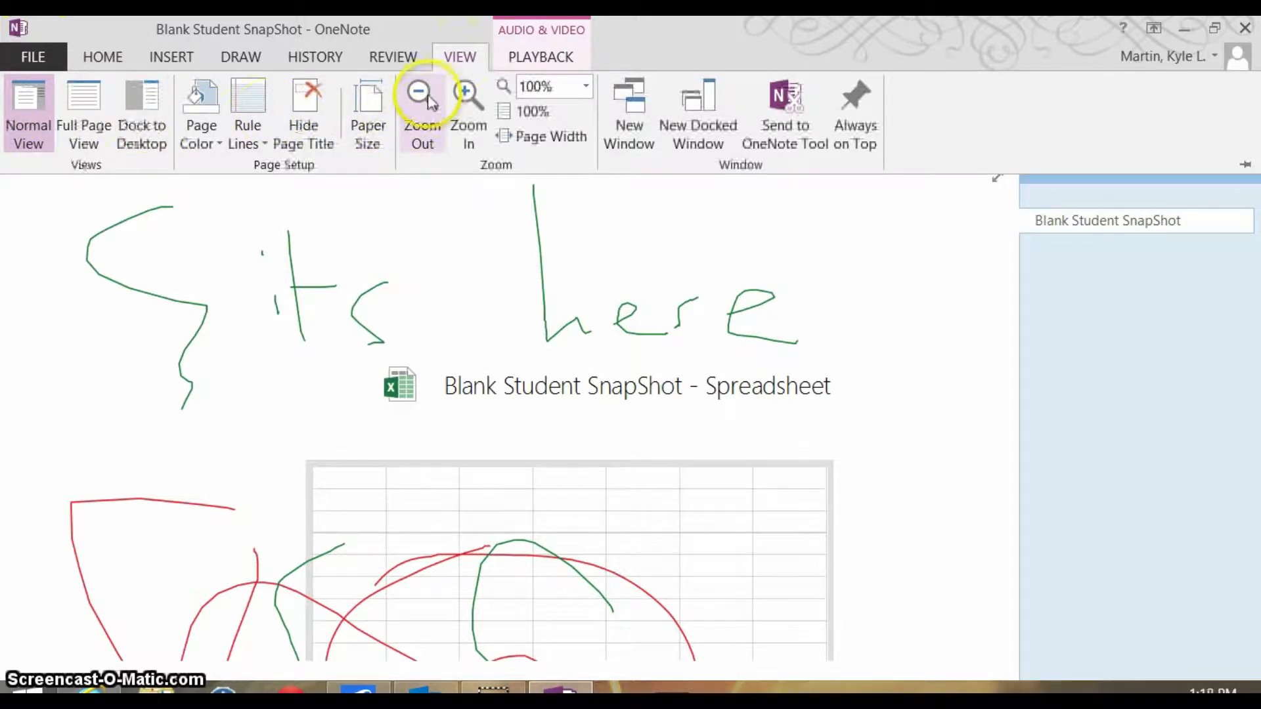
Step: Zoom the Blank Student SnapShot page far out and zoom it back in
{"action": "left_click", "coordinate": [424, 98]}
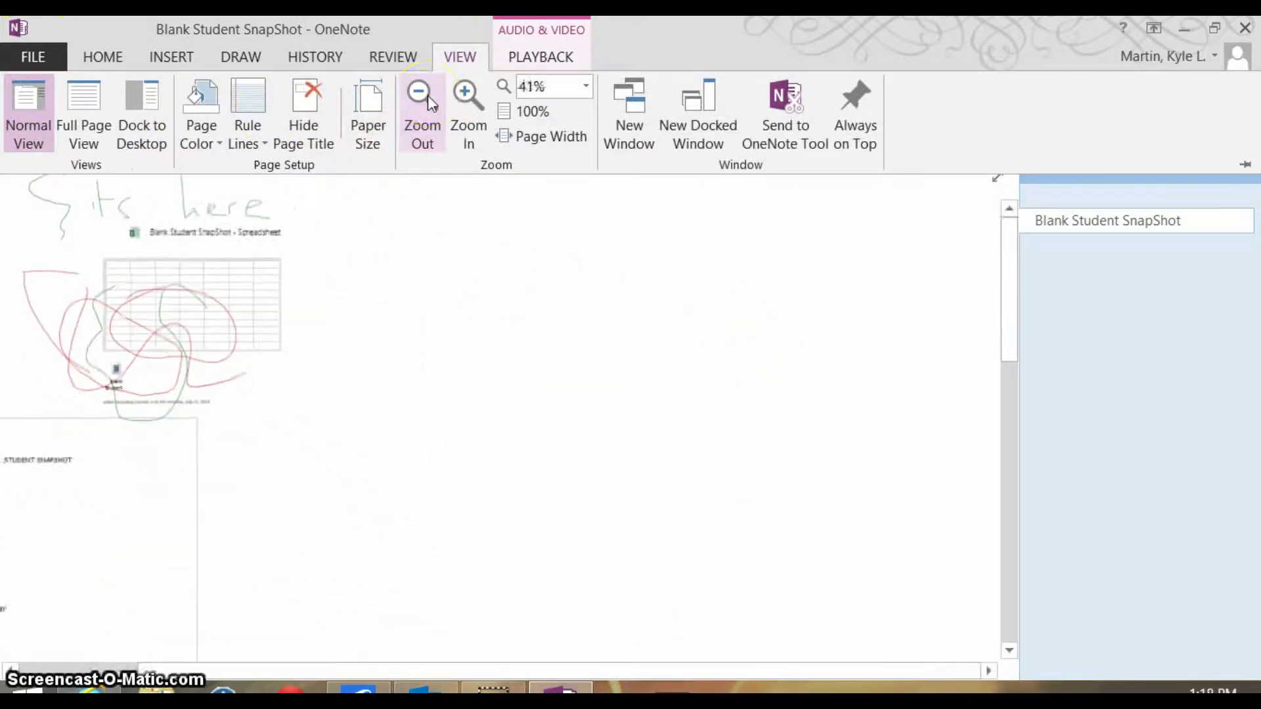
{"action": "left_click", "coordinate": [401, 231]}
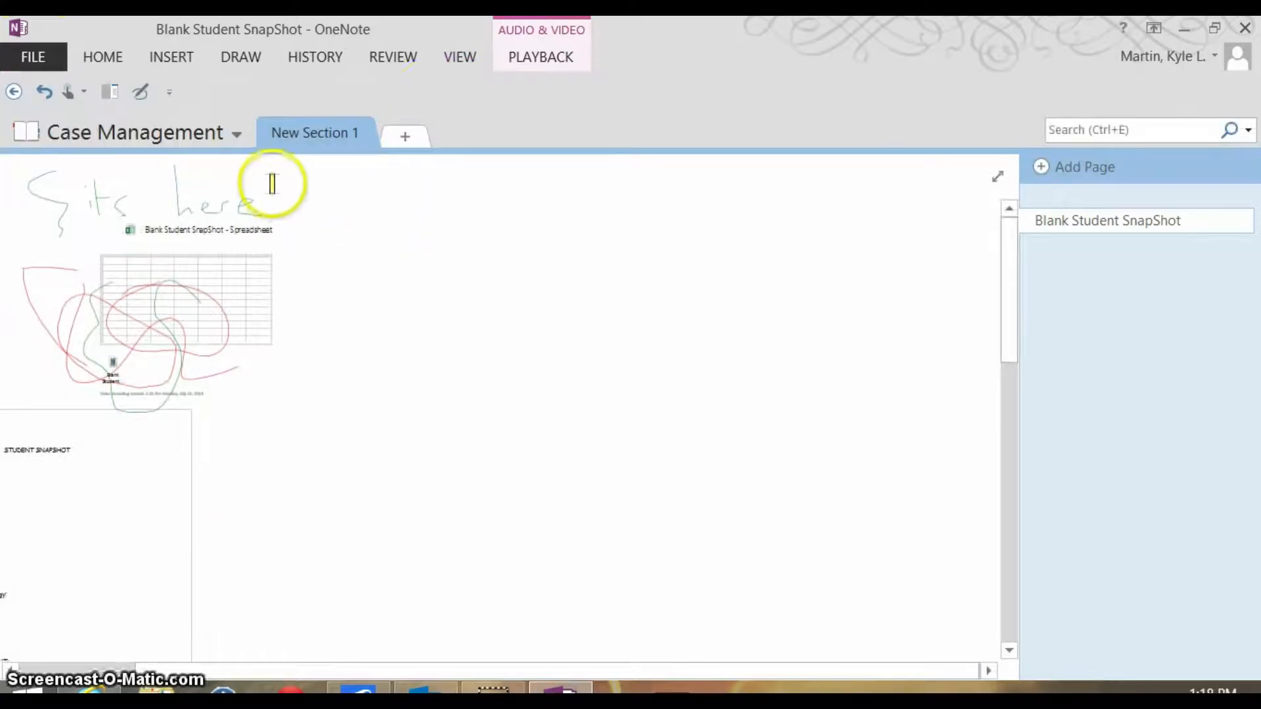
{"action": "left_click", "coordinate": [459, 57]}
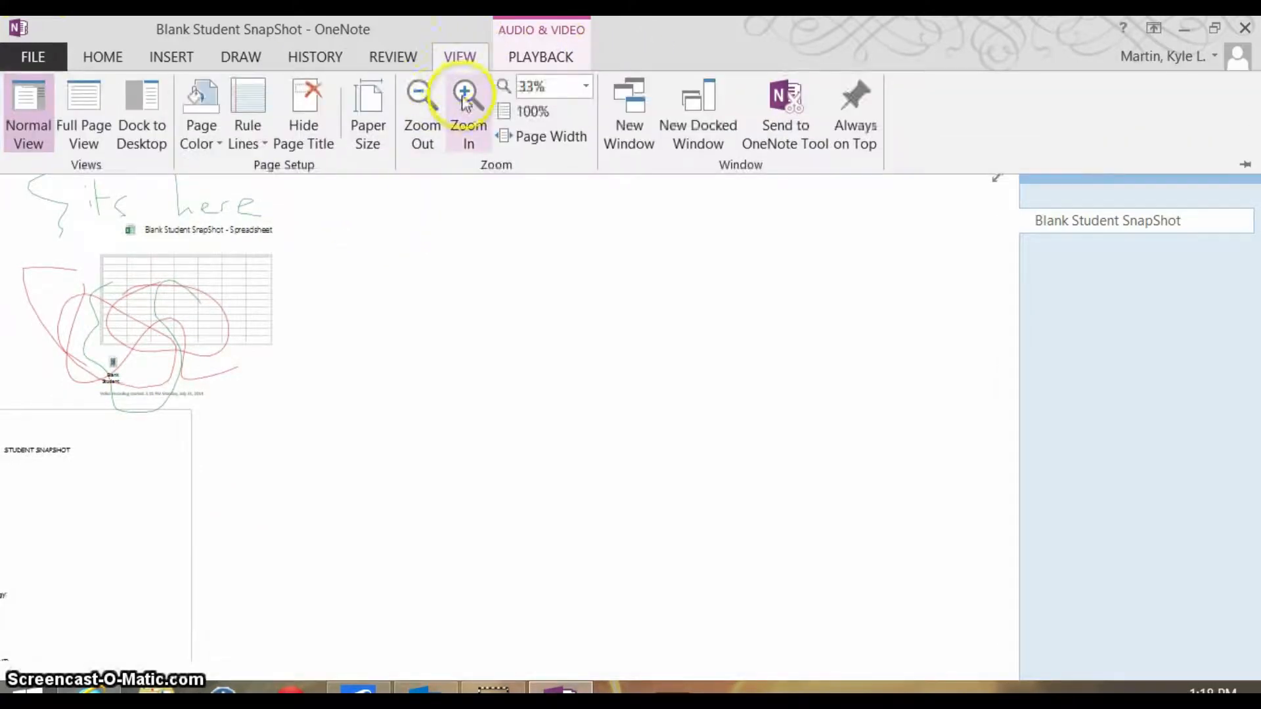
{"action": "left_click", "coordinate": [465, 102]}
{"action": "left_click", "coordinate": [466, 102]}
{"action": "left_click", "coordinate": [466, 102]}
{"action": "left_click", "coordinate": [464, 98]}
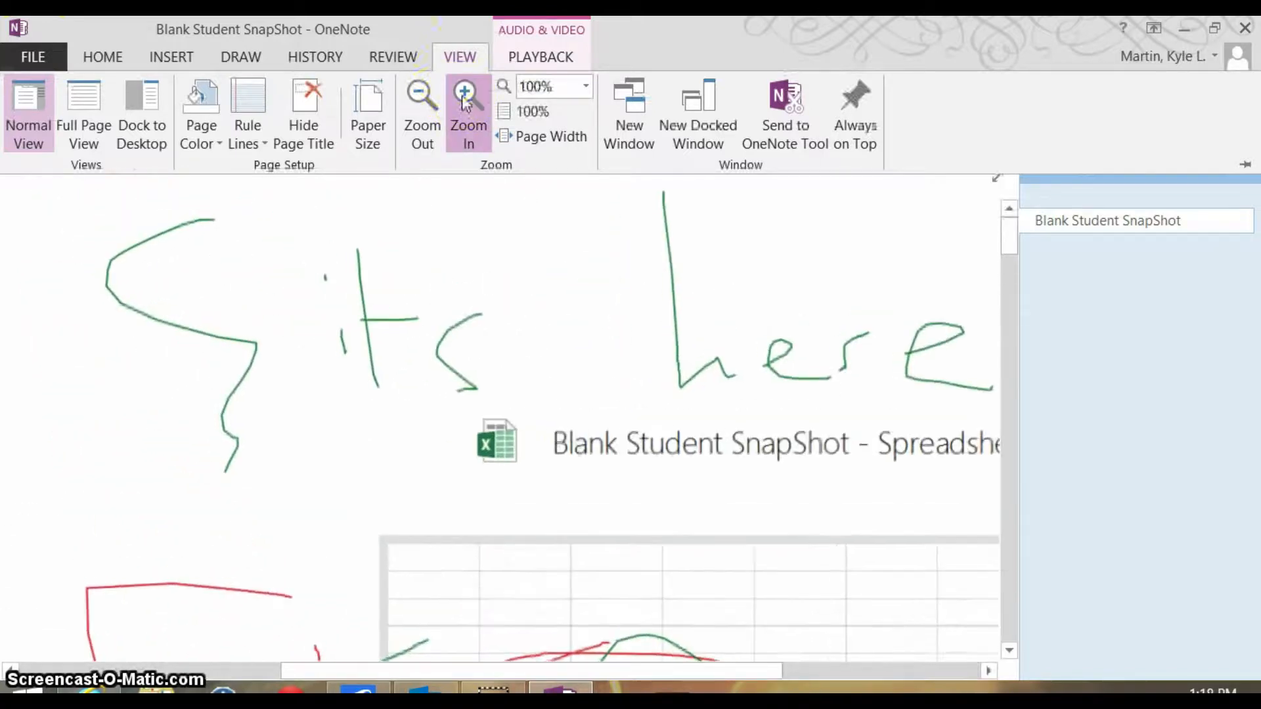
Step: Step the page zoom out and in again, and choose the 100% zoom preset
{"action": "left_click", "coordinate": [424, 98]}
{"action": "left_click", "coordinate": [425, 94]}
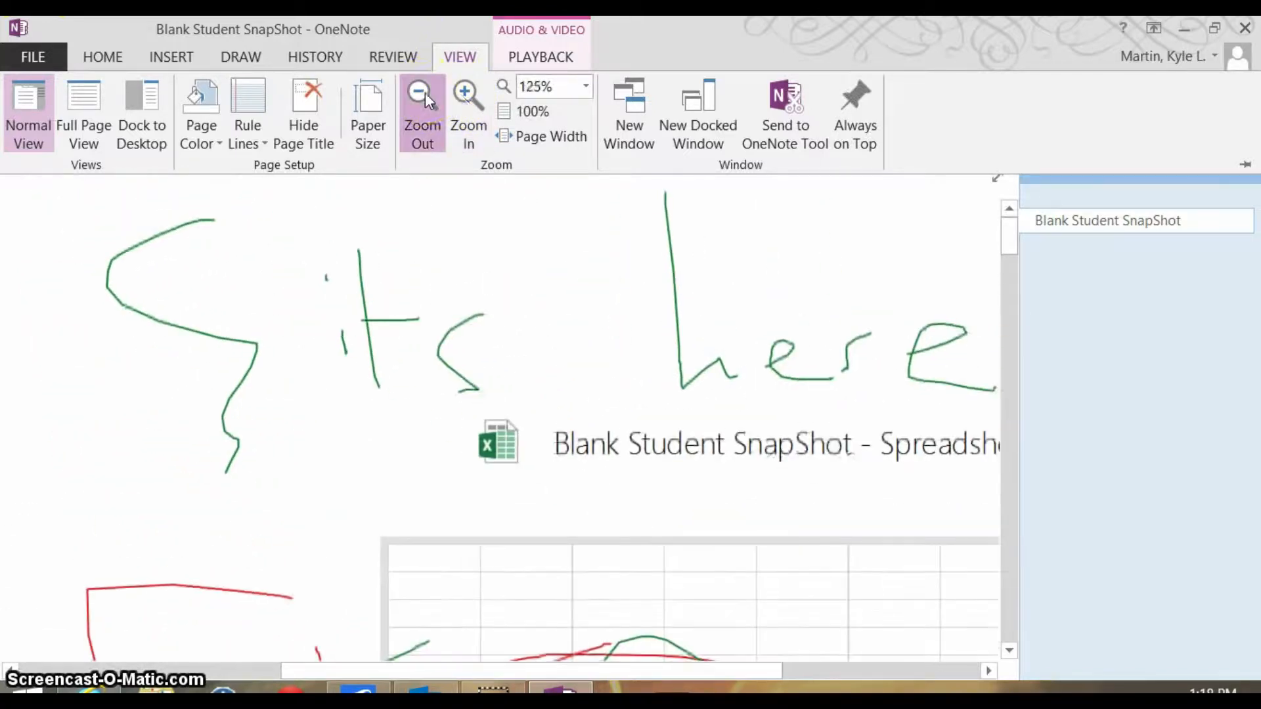
{"action": "left_click", "coordinate": [426, 94]}
{"action": "left_click", "coordinate": [465, 96]}
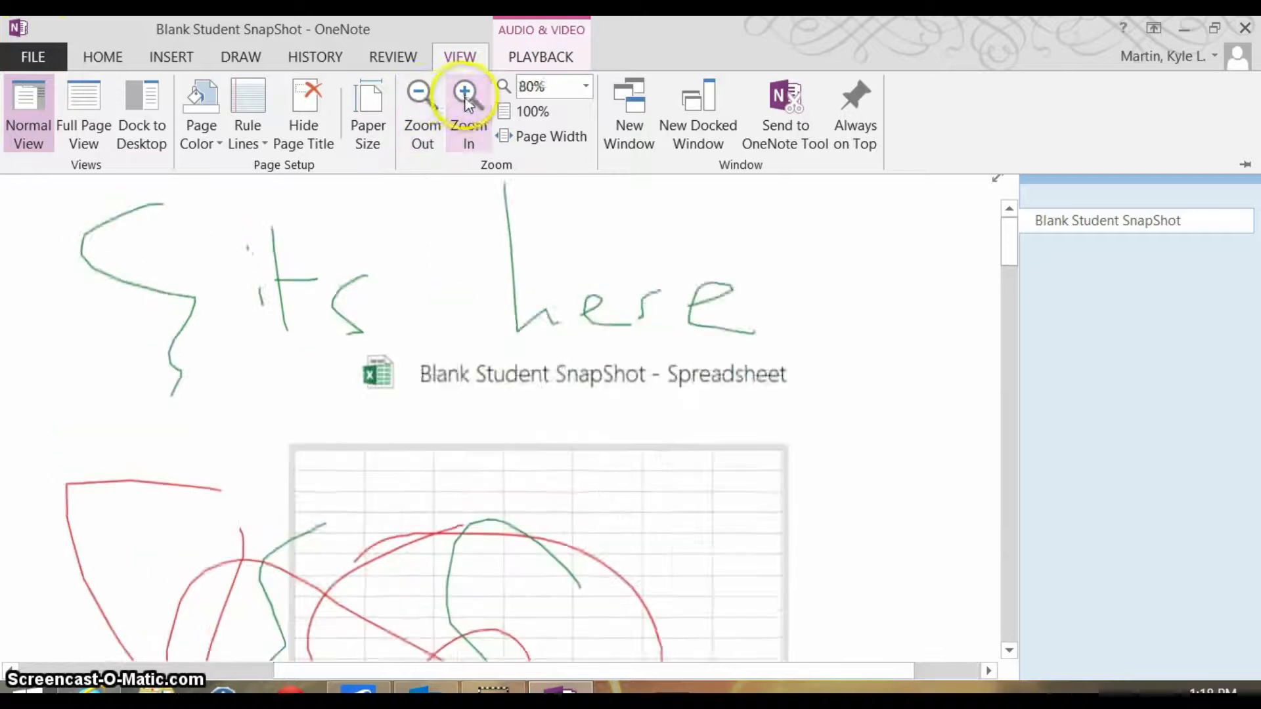
{"action": "left_click", "coordinate": [586, 87]}
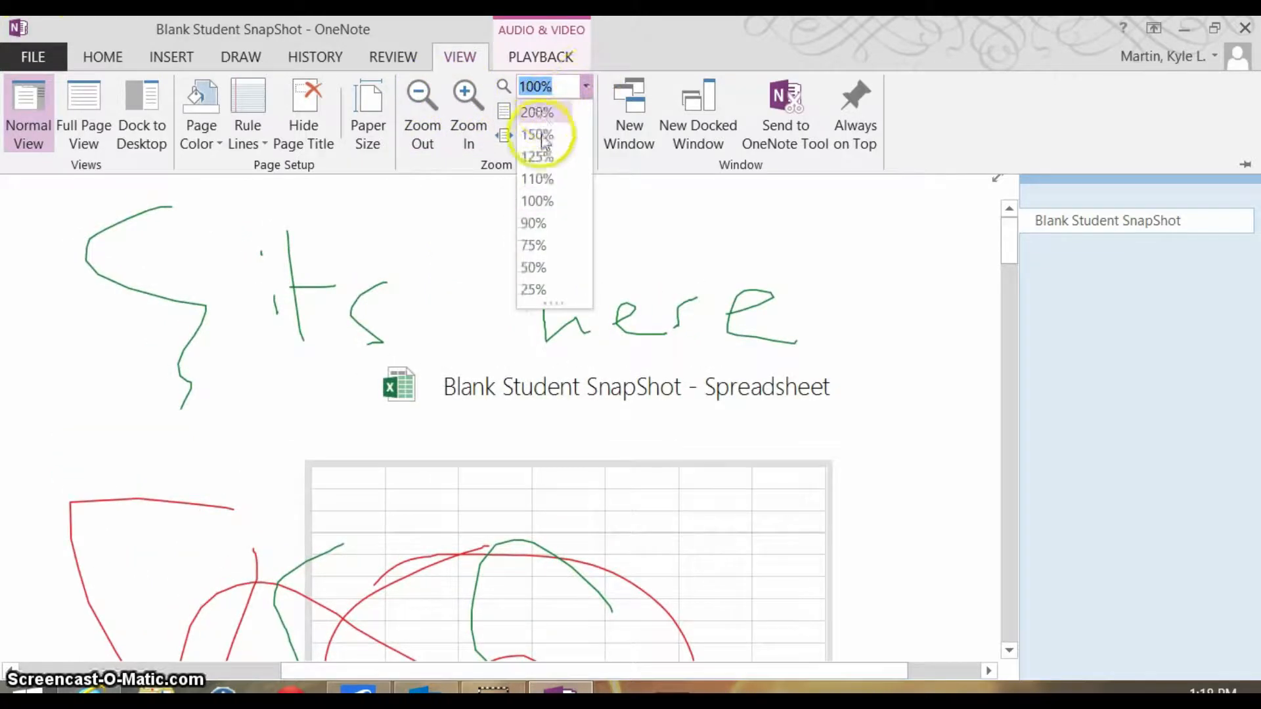
{"action": "left_click", "coordinate": [553, 203]}
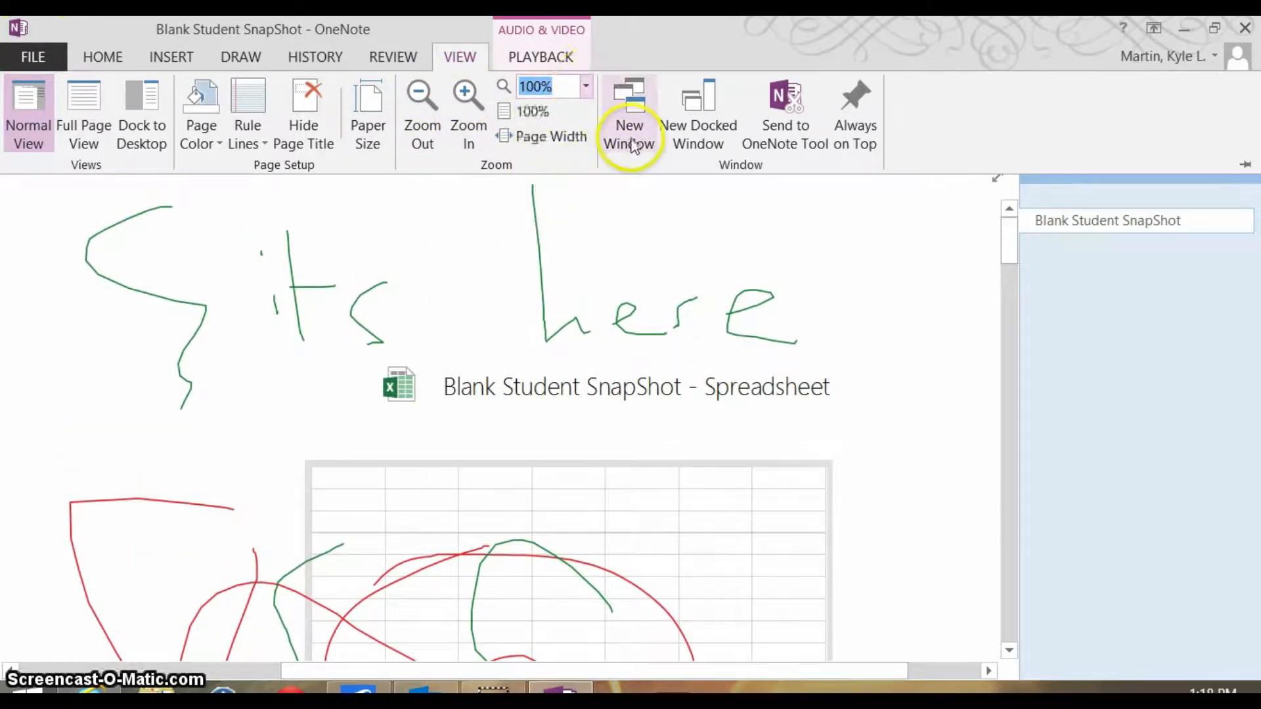
Step: Open the page in a new docked window and close it, and examine the window tools and the audio and video playback options
{"action": "left_click", "coordinate": [703, 129]}
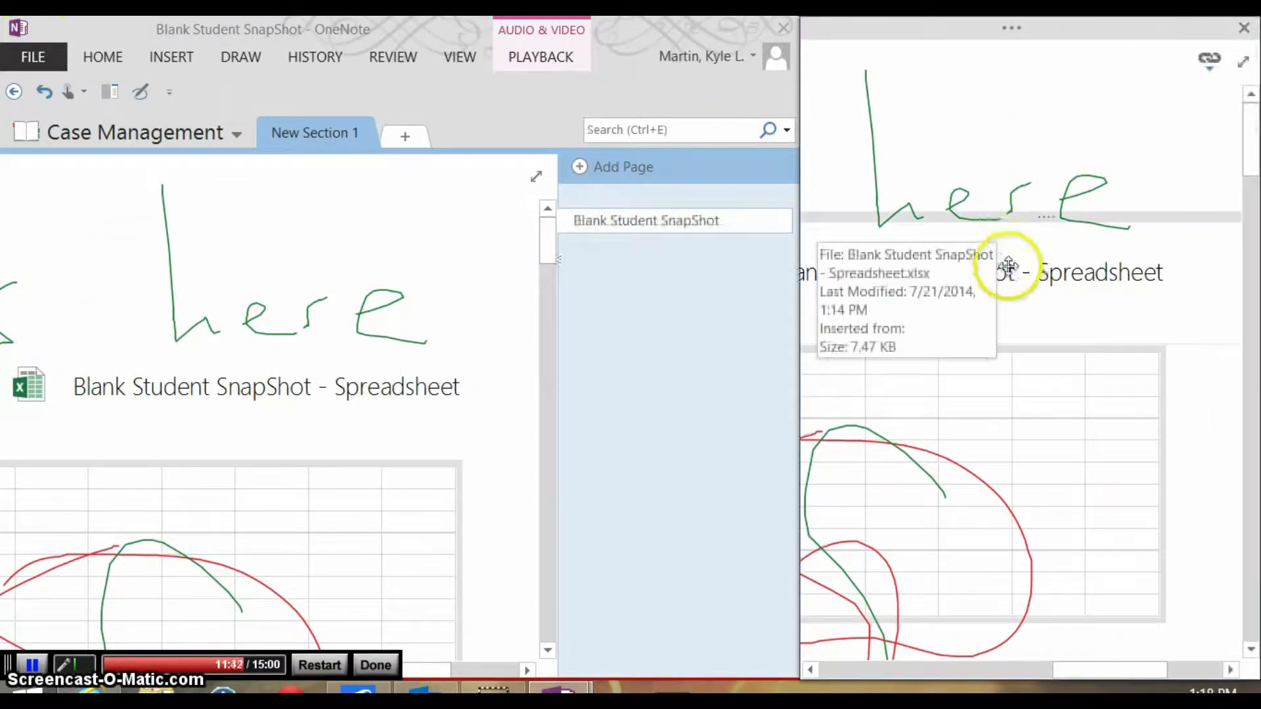
{"action": "left_click", "coordinate": [1243, 32]}
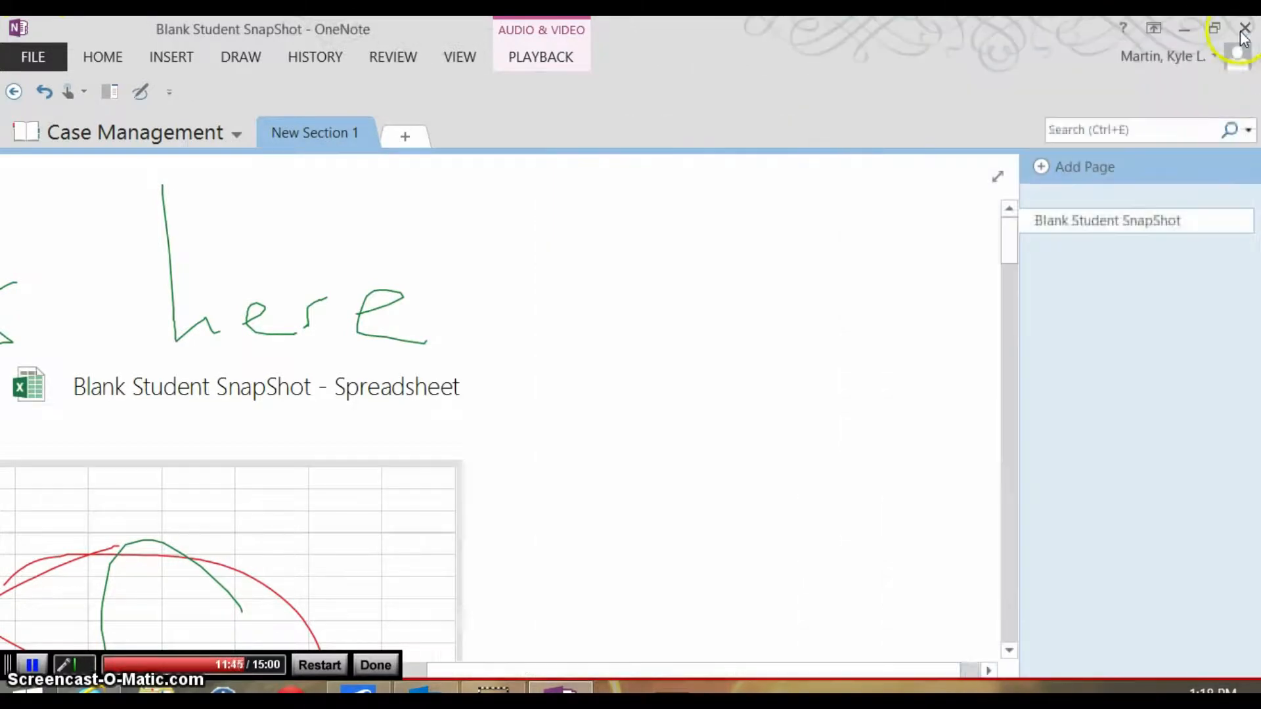
{"action": "left_click", "coordinate": [463, 58]}
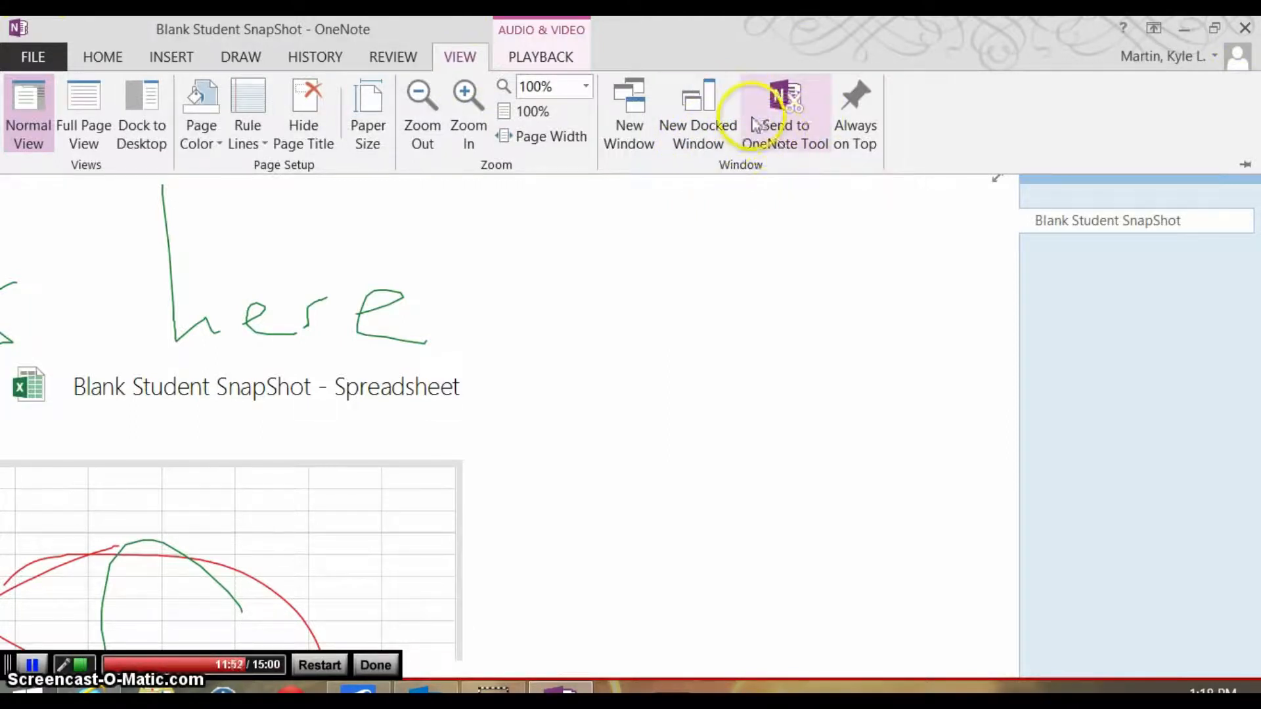
{"action": "left_click", "coordinate": [544, 59]}
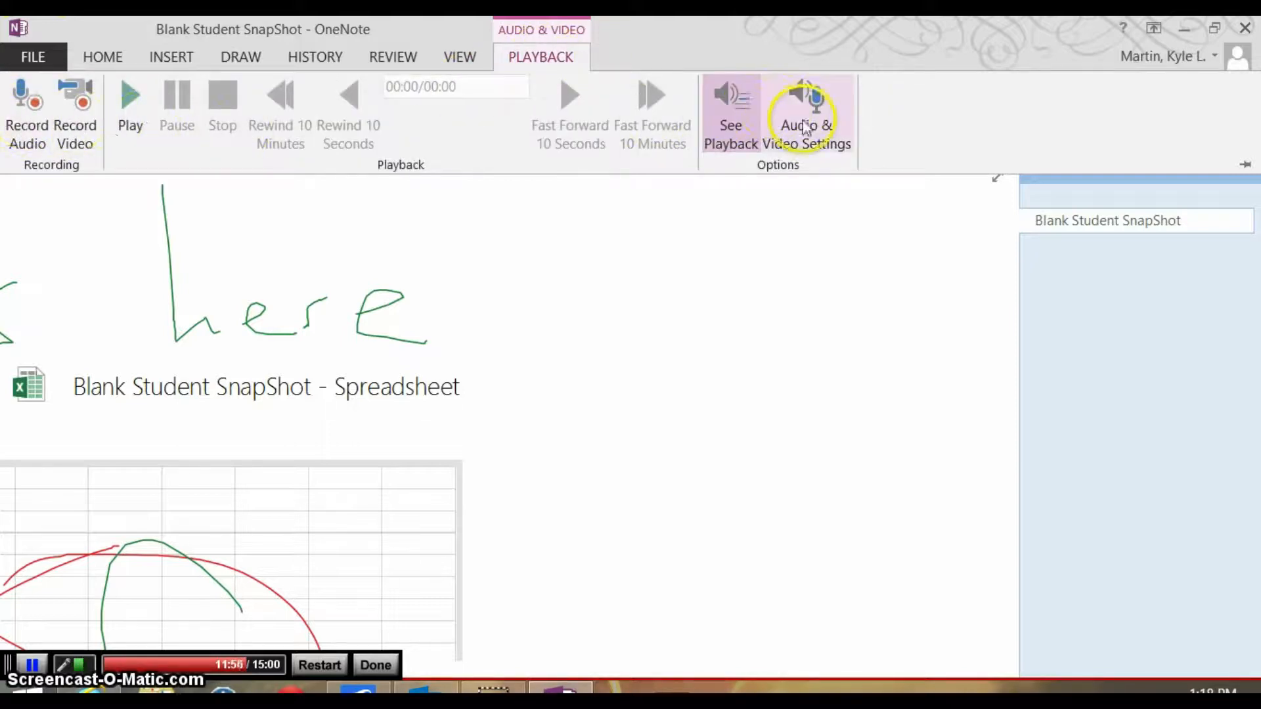
{"action": "left_click", "coordinate": [461, 321]}
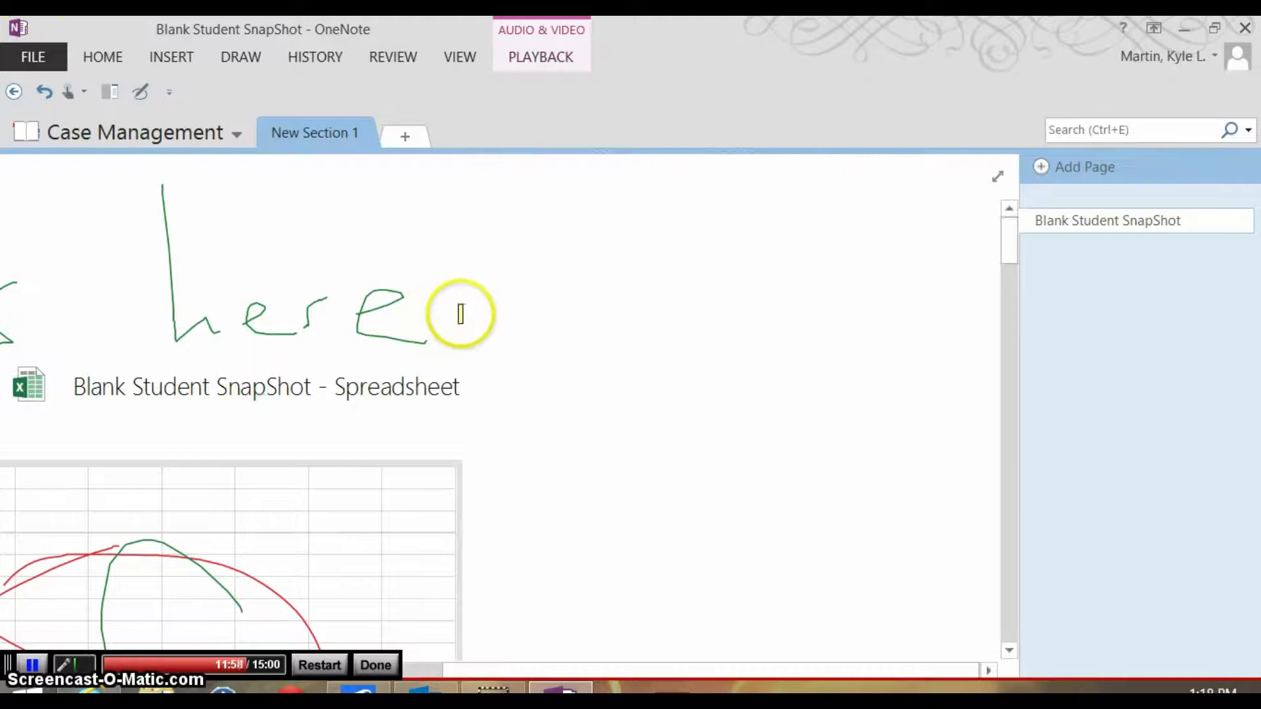
Step: Switch to the OneNote Power Point slideshow in PowerPoint Online and advance to the "Case Management Notebook (Example)" slide
{"action": "left_click", "coordinate": [1186, 29]}
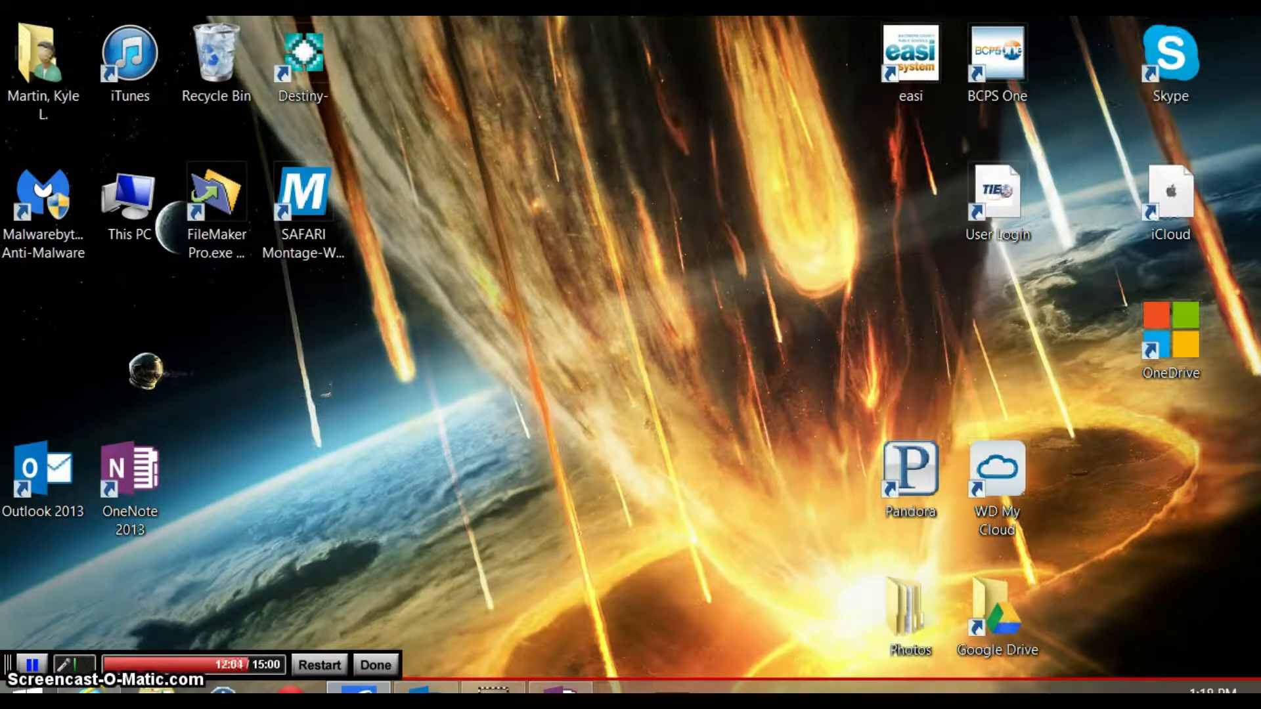
{"action": "left_click", "coordinate": [359, 690]}
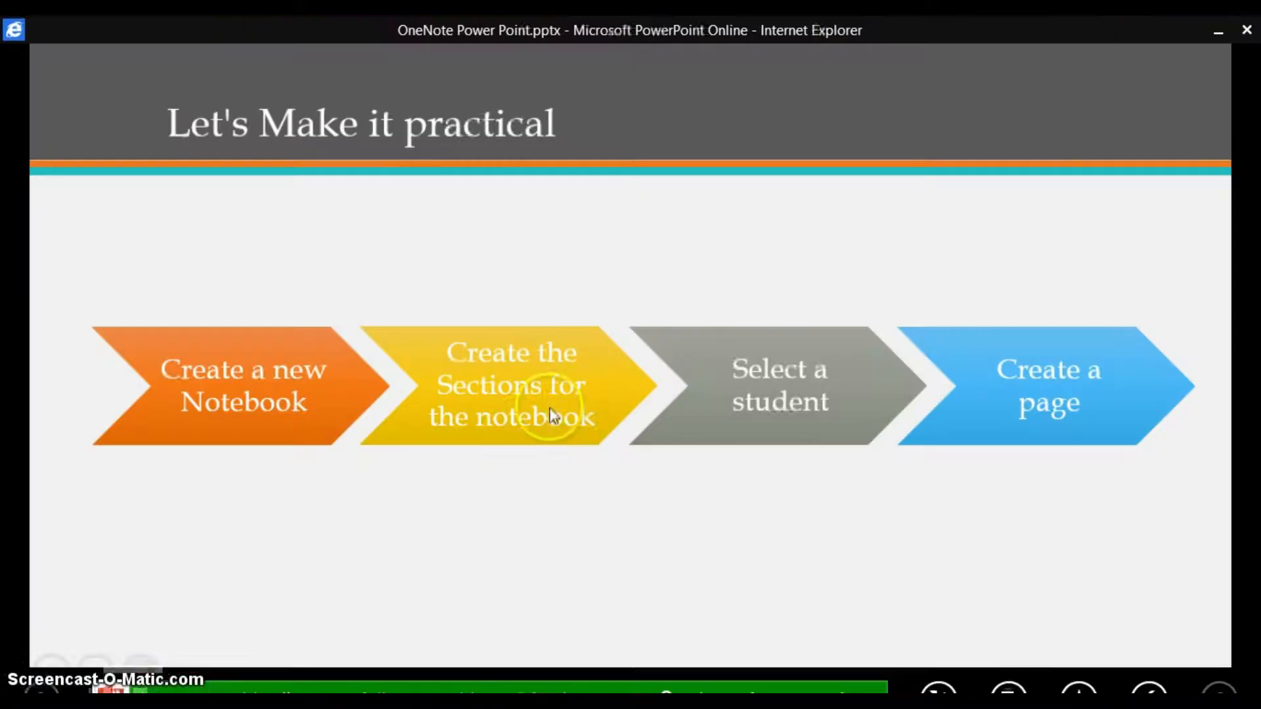
{"action": "left_click", "coordinate": [642, 501]}
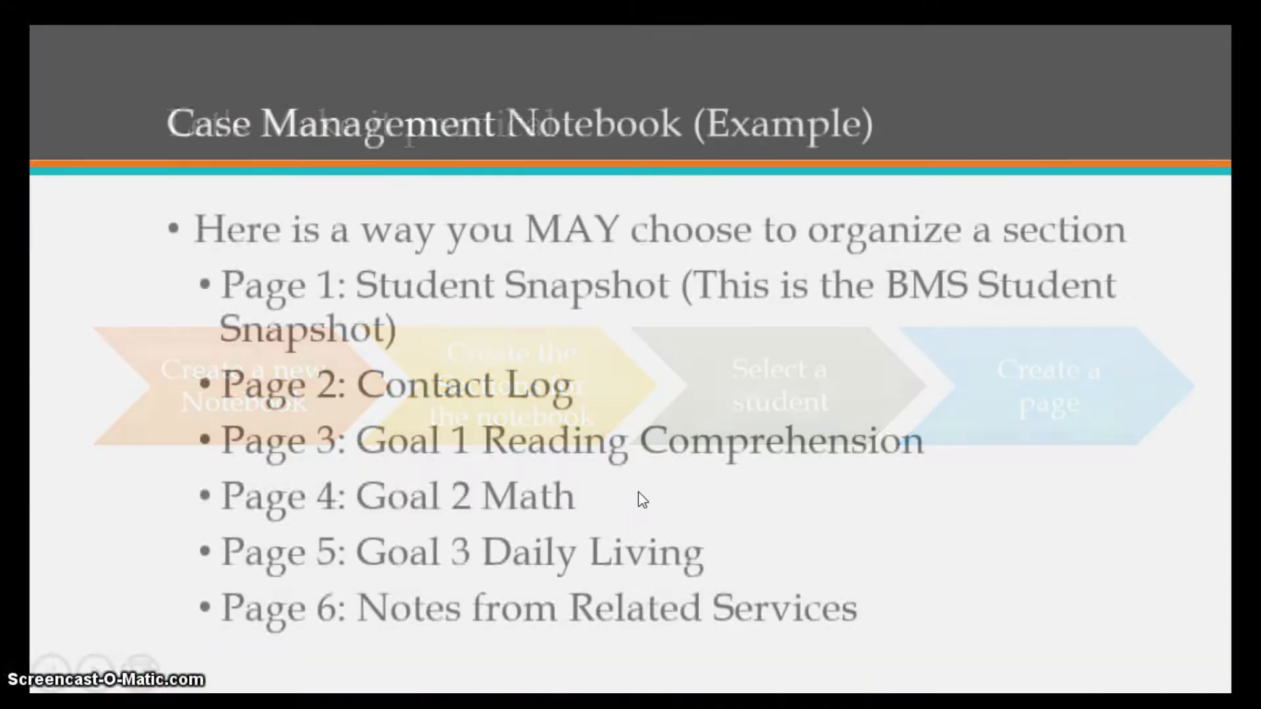
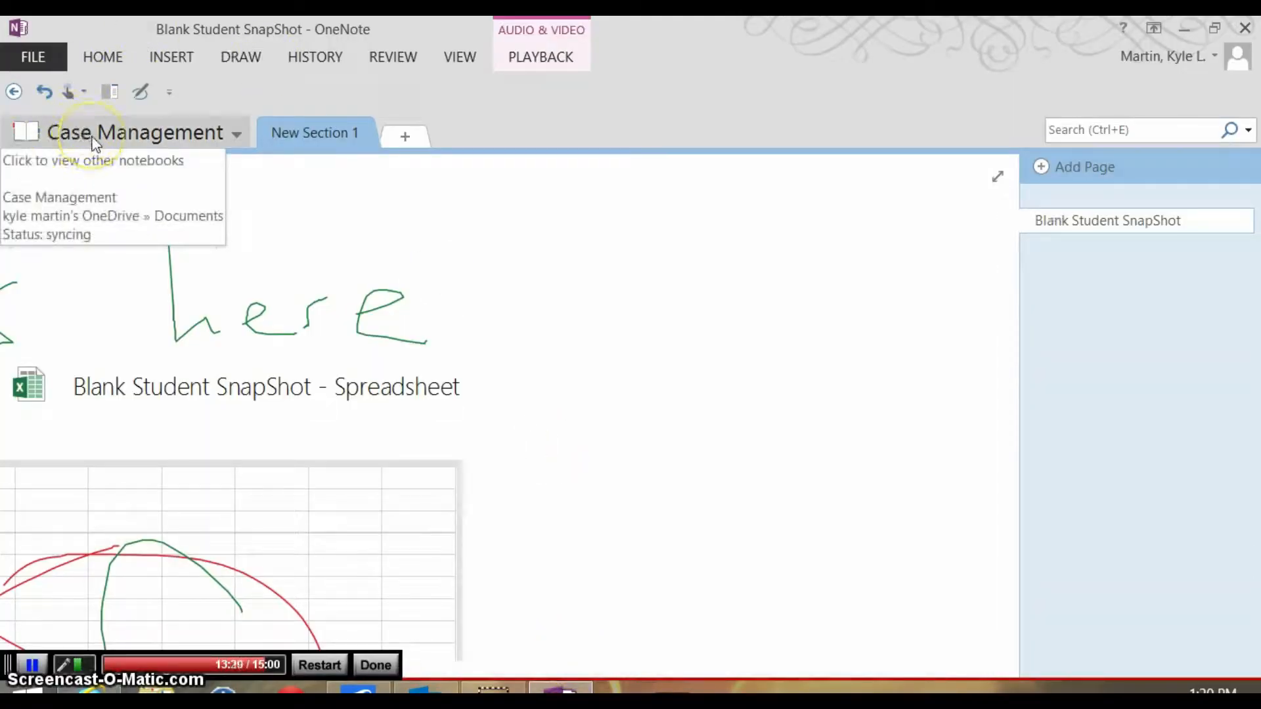
Step: Rename the New Section 1 section of the Case Management notebook with the first student's full name
{"action": "right_click", "coordinate": [300, 137]}
{"action": "left_click", "coordinate": [343, 151]}
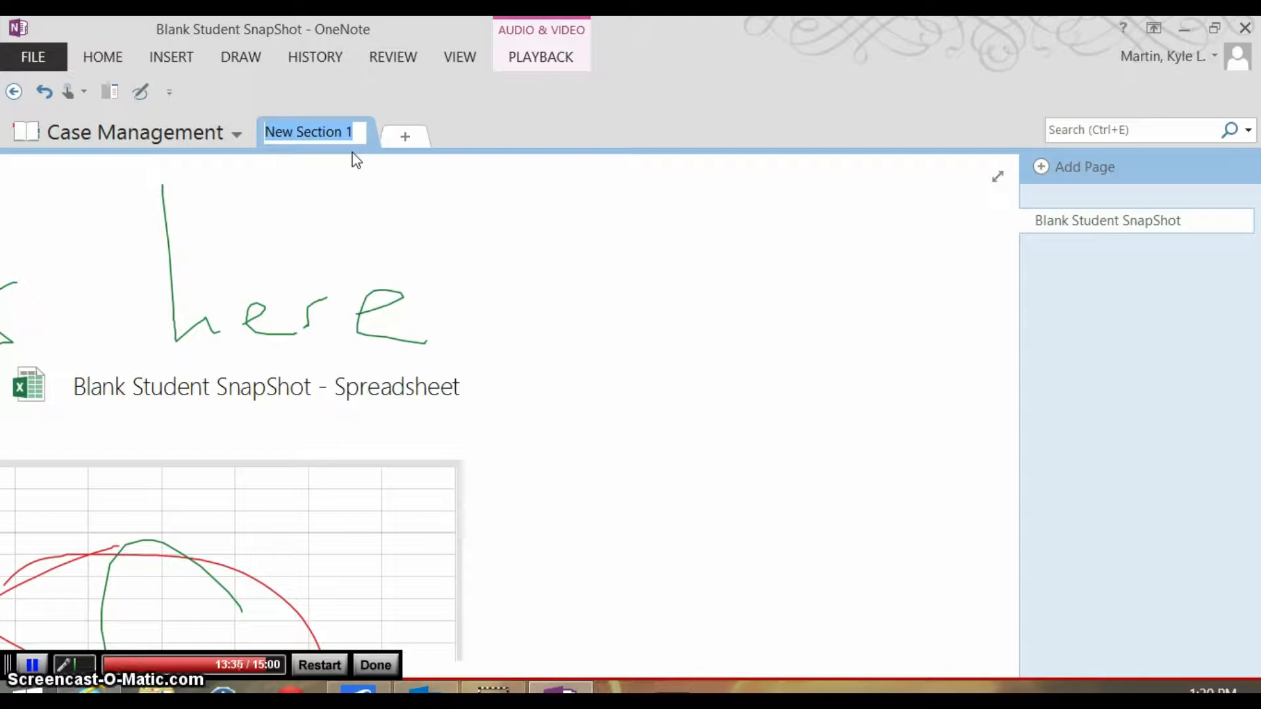
{"action": "type", "text": "John"}
{"action": "type", "text": "nn"}
{"action": "type", "text": "y Appleseed"}
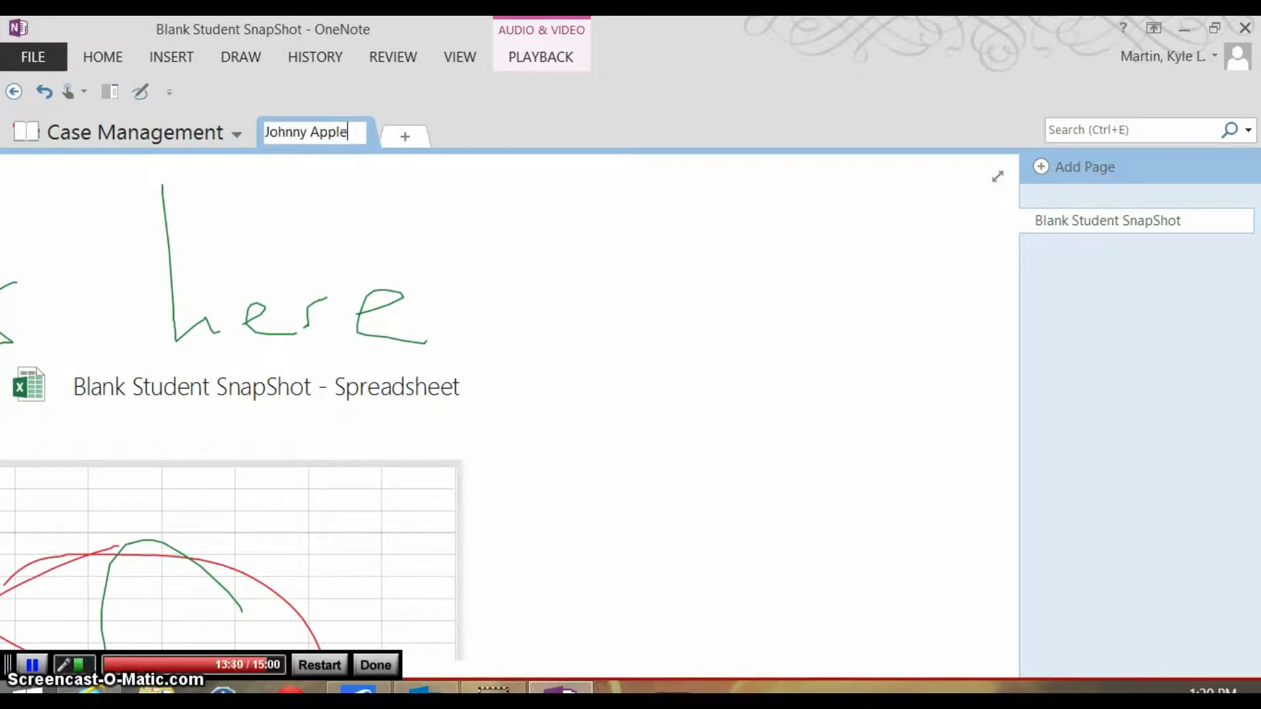
Step: Add a second section to the Case Management notebook and name it with another student's full name
{"action": "left_click", "coordinate": [406, 136]}
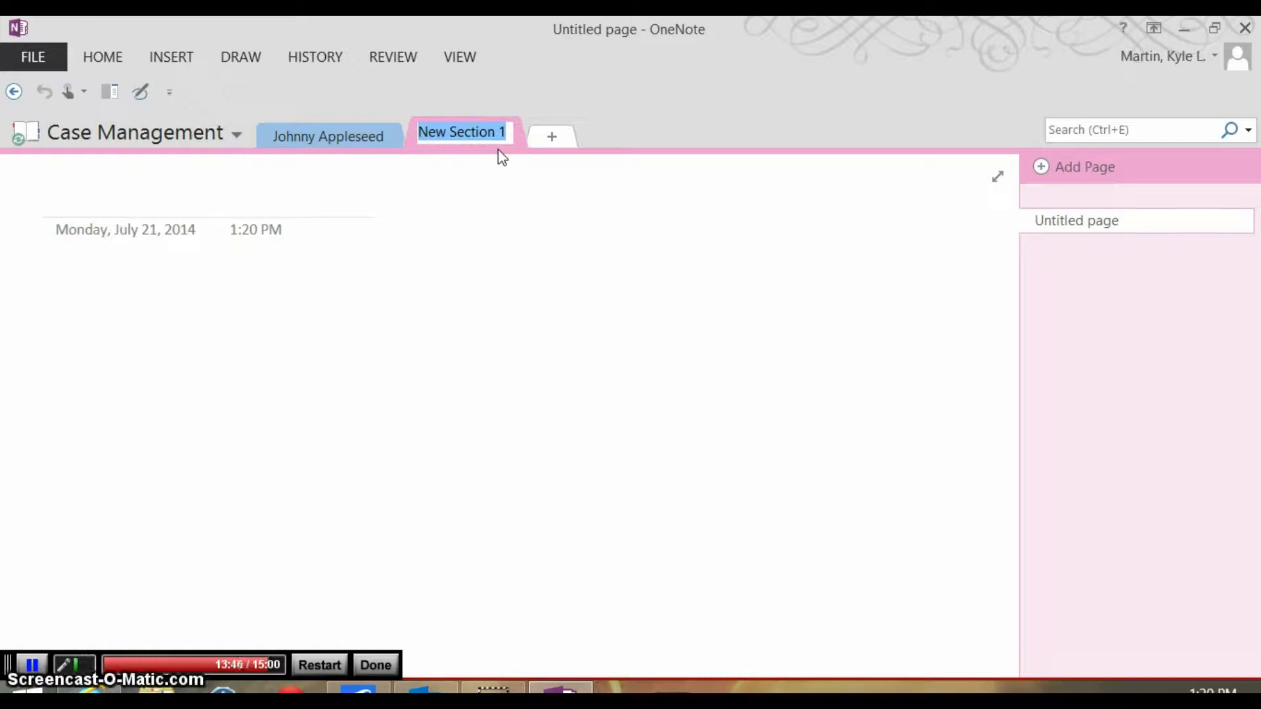
{"action": "type", "text": "Juan"}
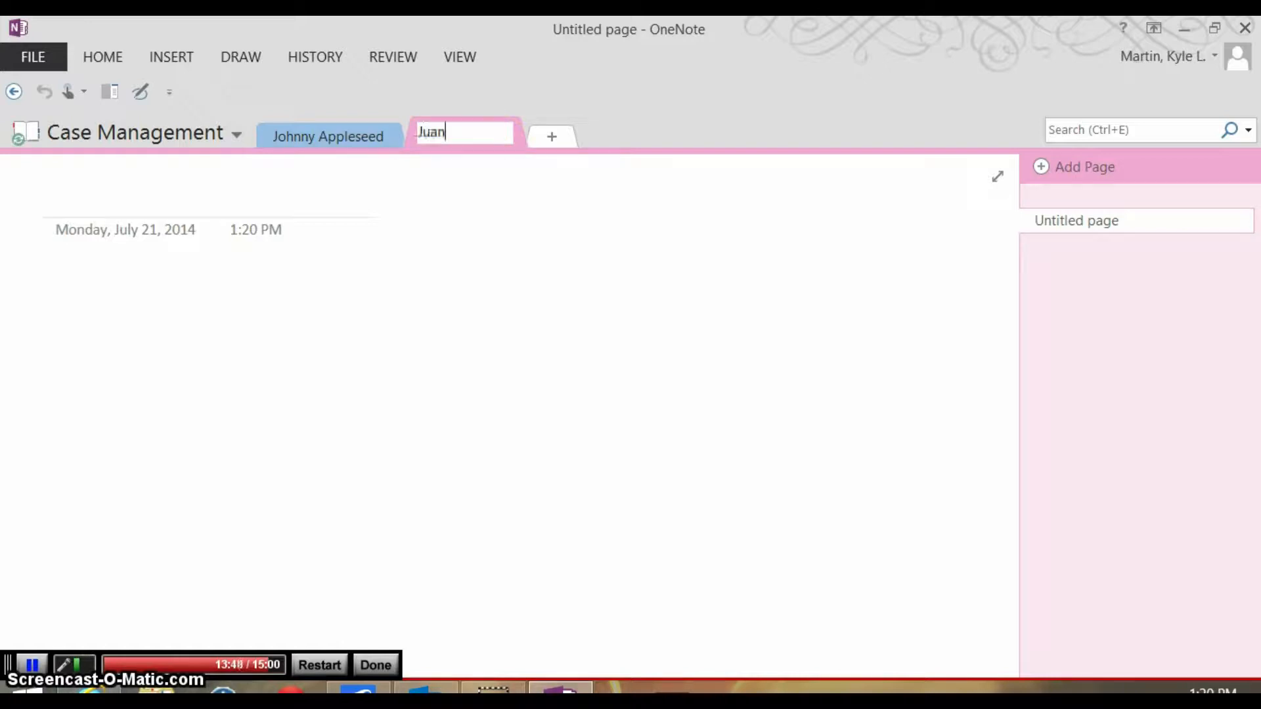
{"action": "type", "text": "ita Appleseed"}
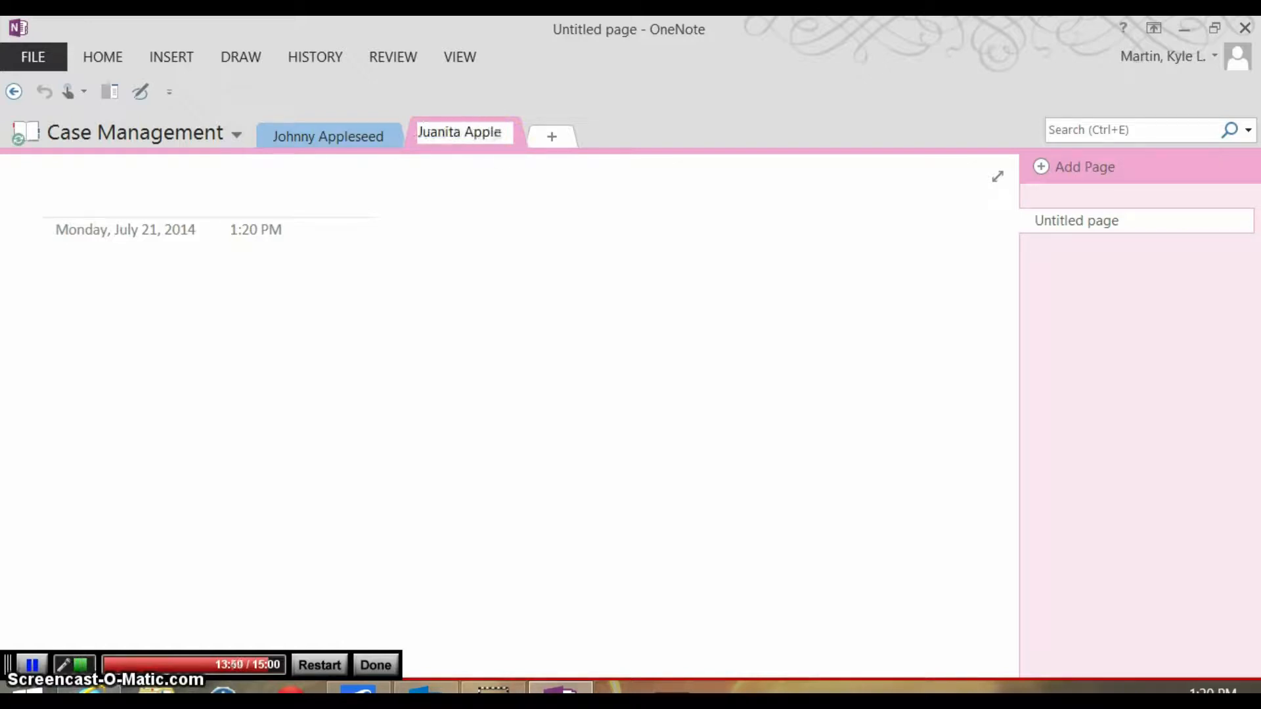
{"action": "left_click", "coordinate": [646, 150]}
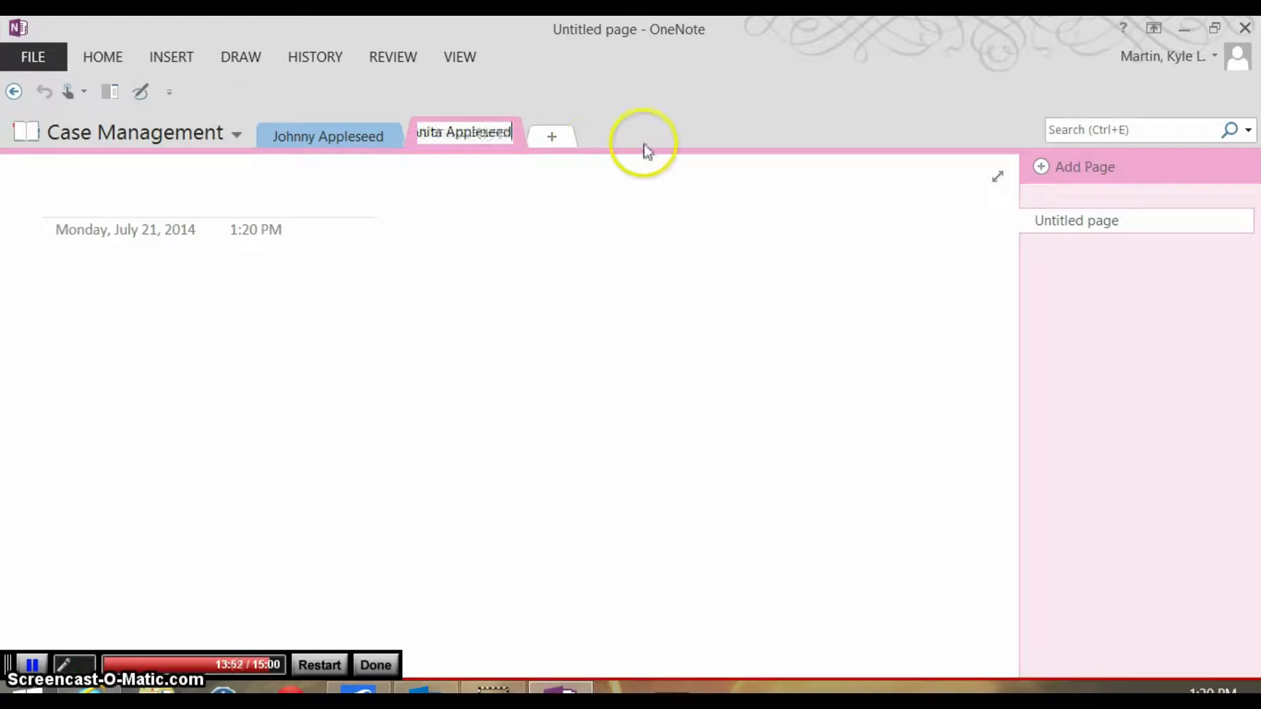
Step: Title the untitled page in the second student's section "Snapshot"
{"action": "left_click", "coordinate": [144, 201]}
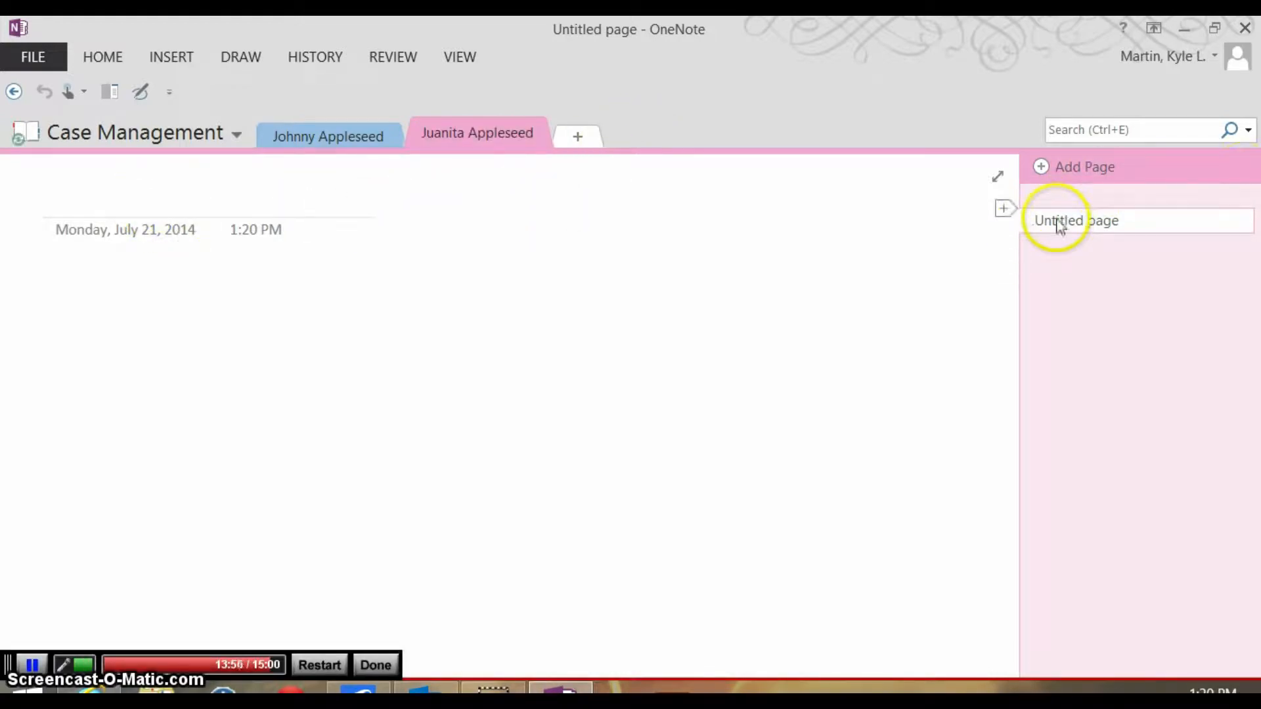
{"action": "left_click", "coordinate": [86, 207]}
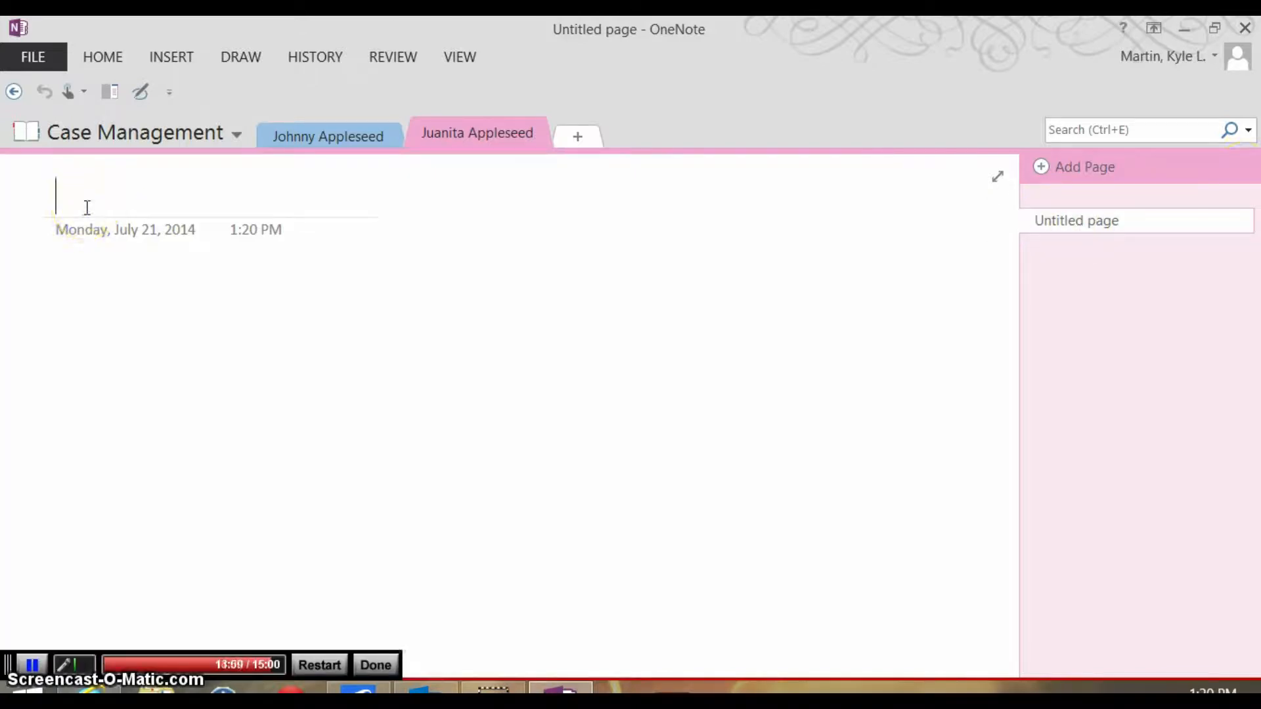
{"action": "type", "text": "Snaps"}
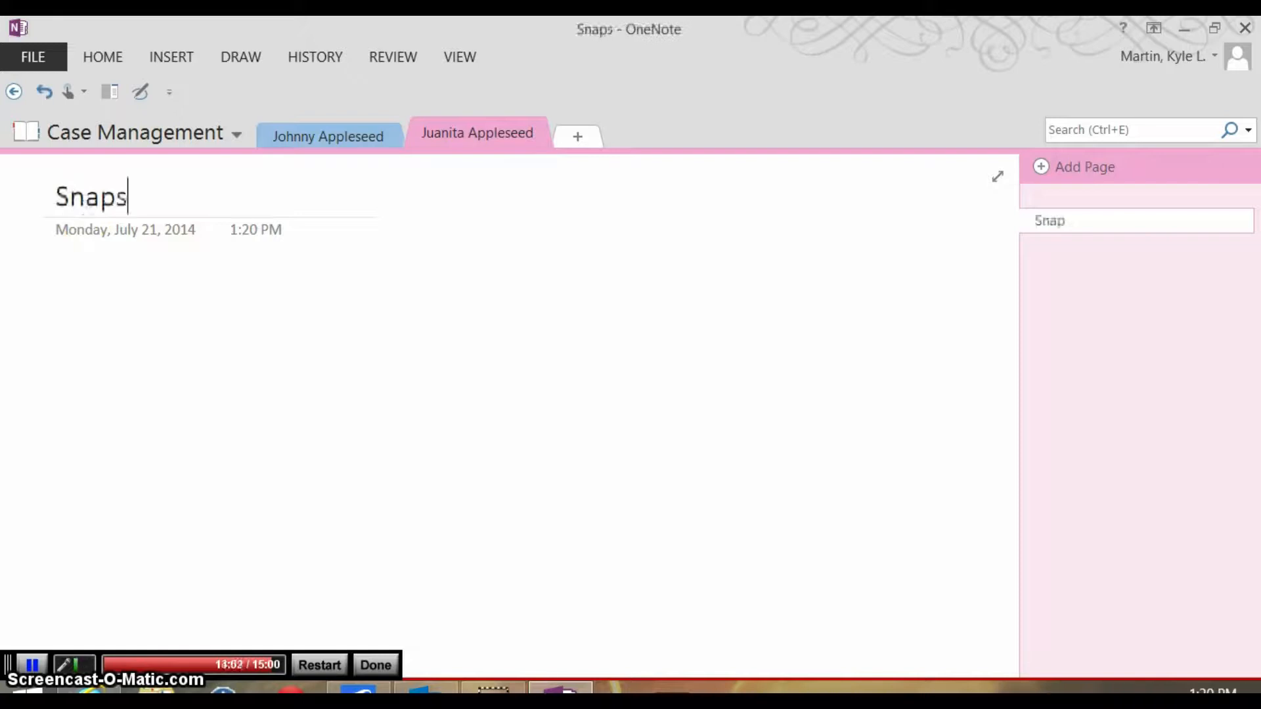
{"action": "type", "text": "hot"}
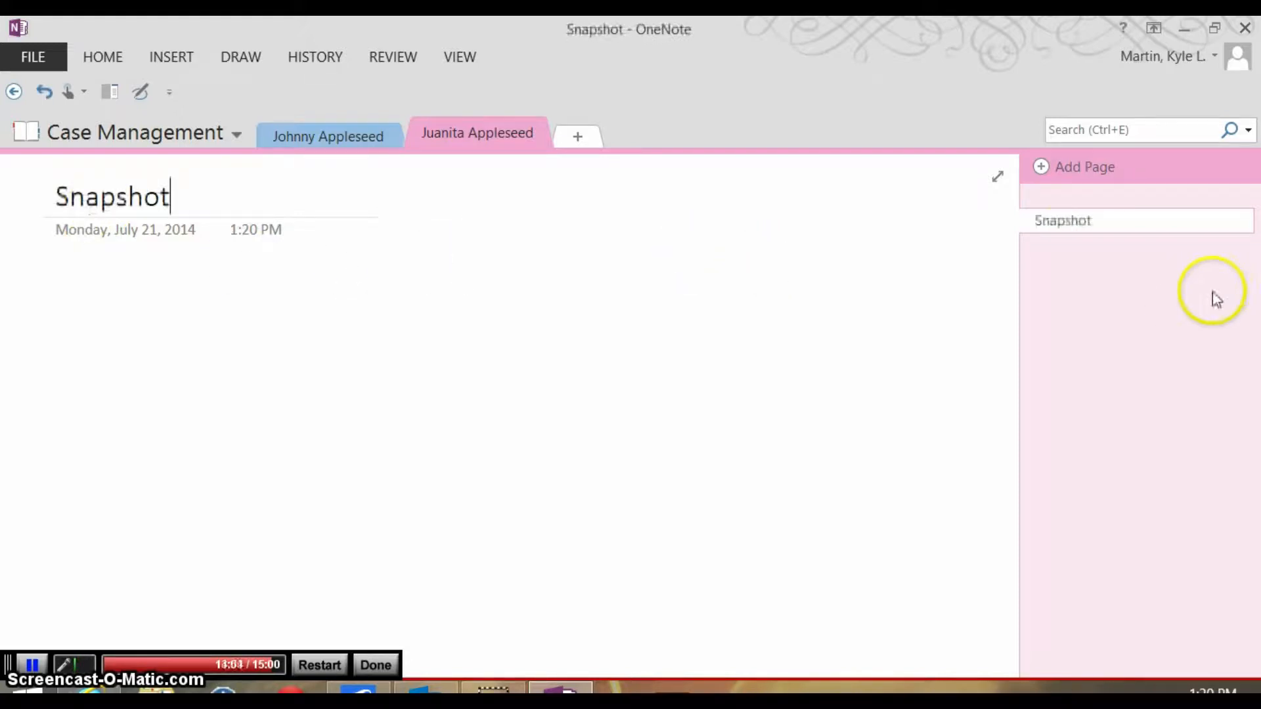
Step: Add a page to the second student's section and title it "Goal 1"
{"action": "left_click", "coordinate": [1038, 168]}
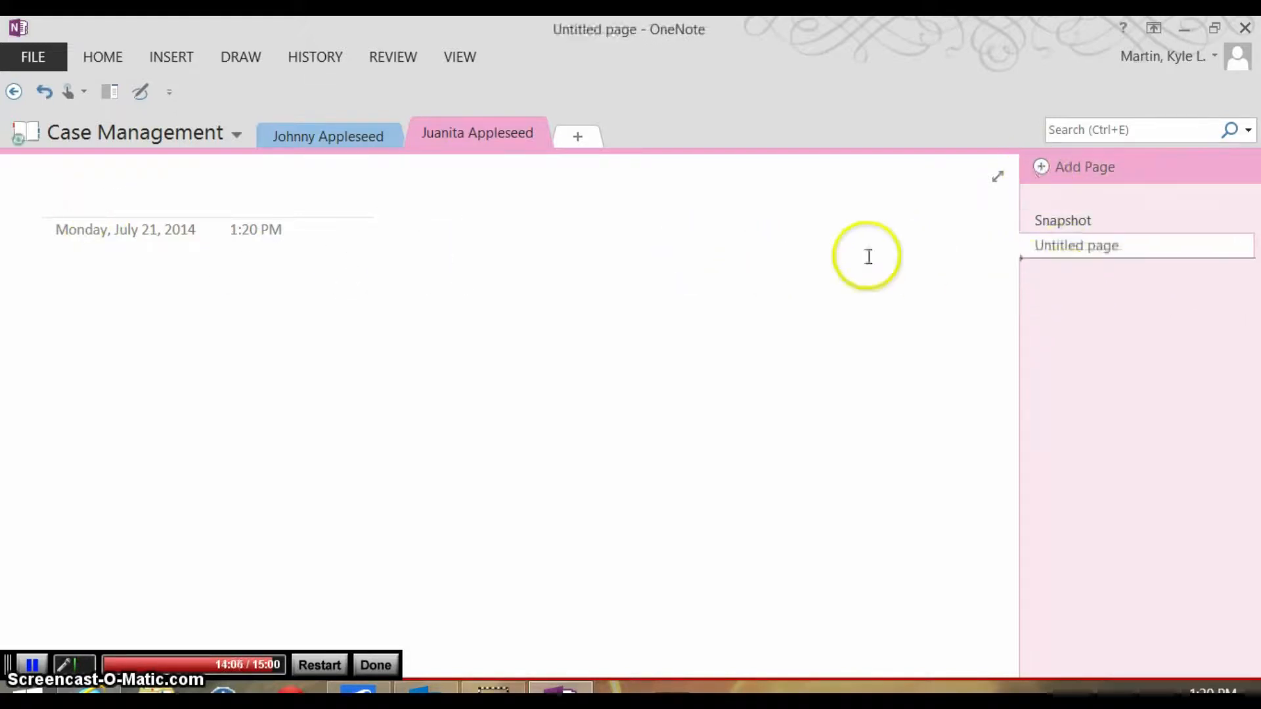
{"action": "type", "text": "Goa"}
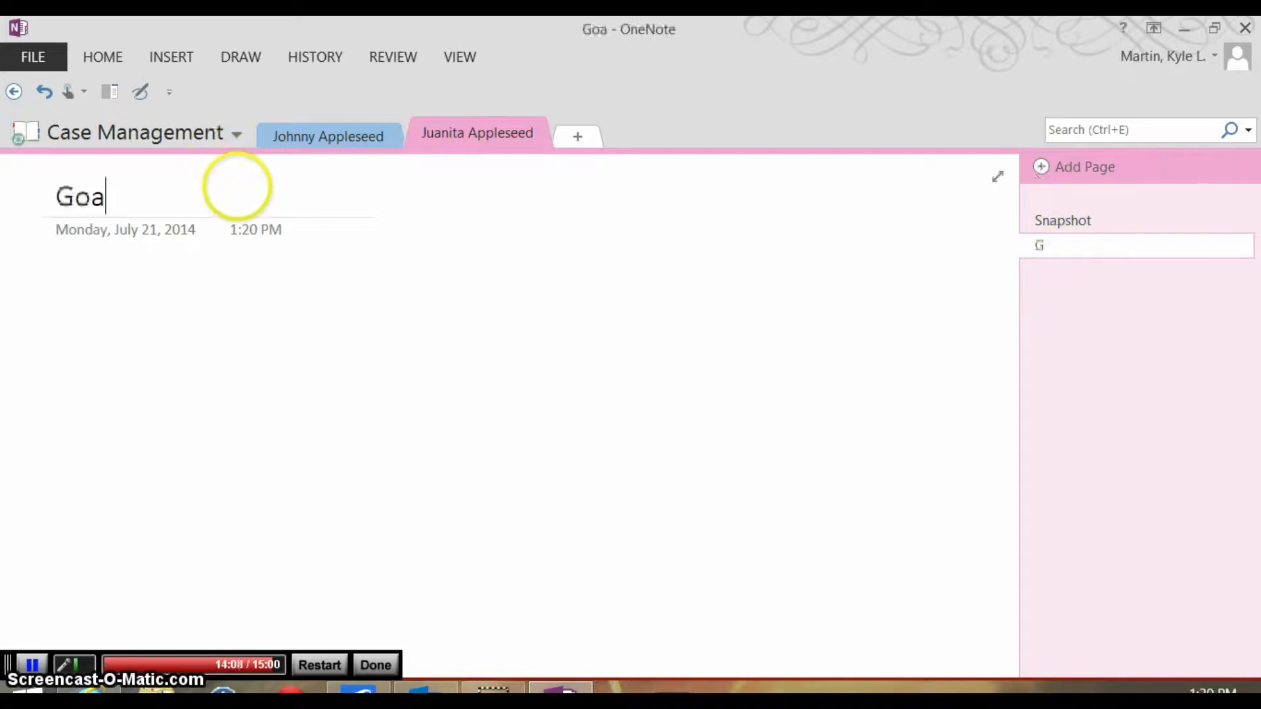
{"action": "type", "text": "l 1"}
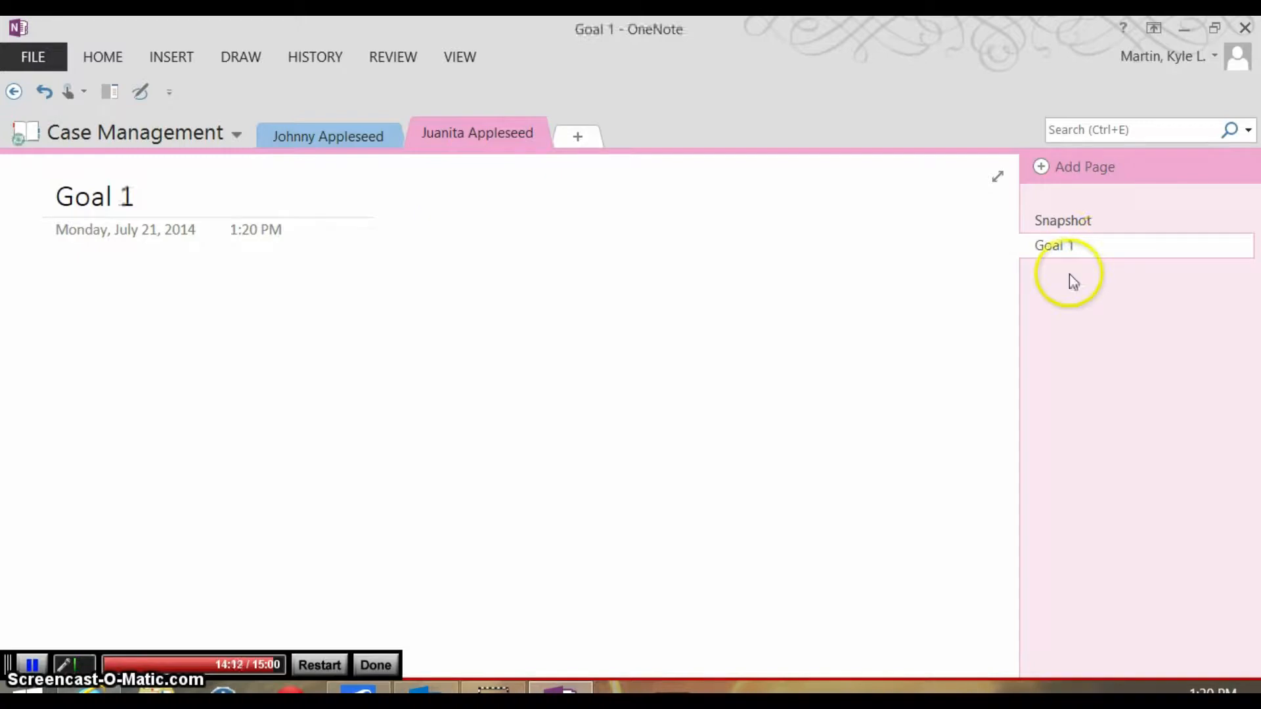
Step: Add another page to the second student's section and title it "Related Services"
{"action": "left_click", "coordinate": [1063, 176]}
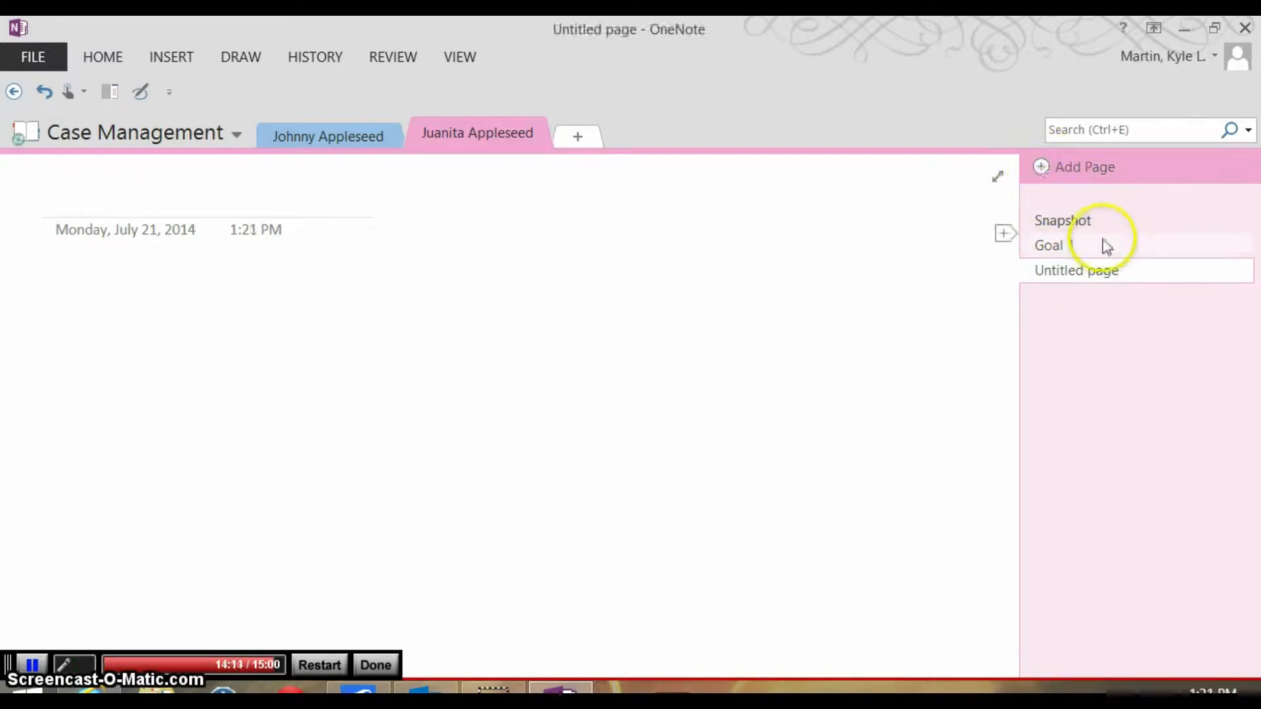
{"action": "type", "text": "Rela"}
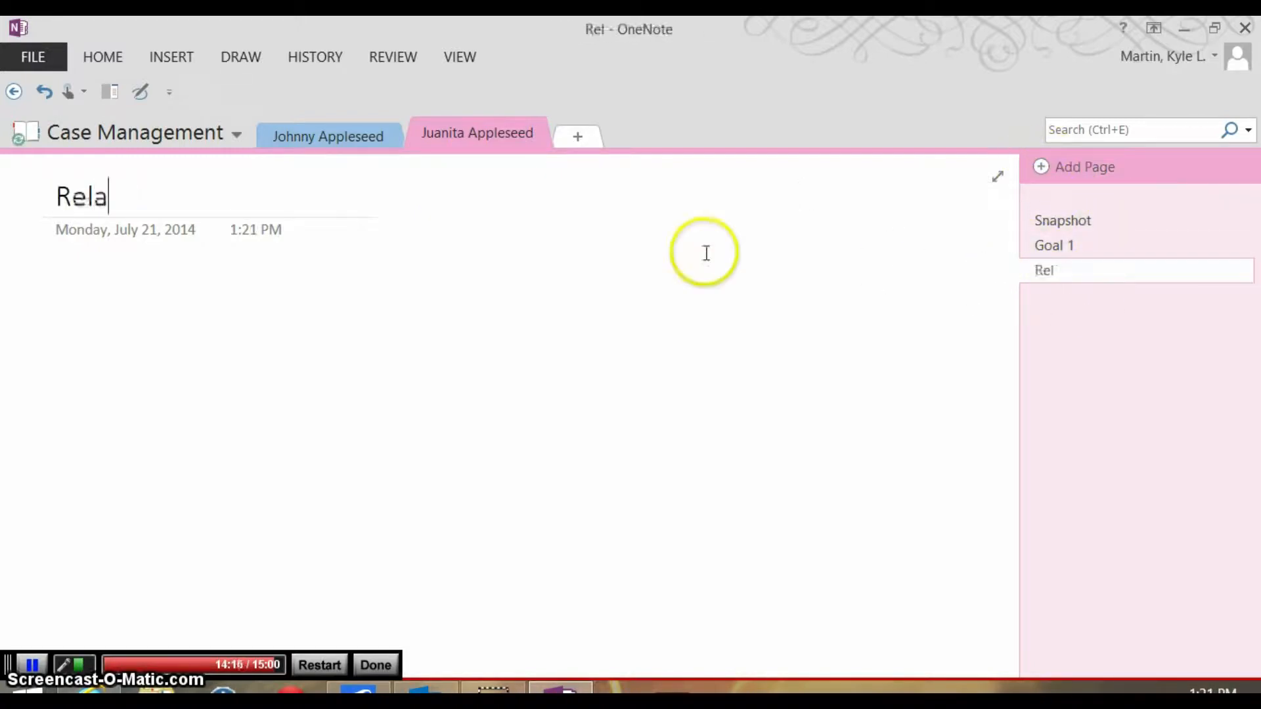
{"action": "type", "text": "ted Services"}
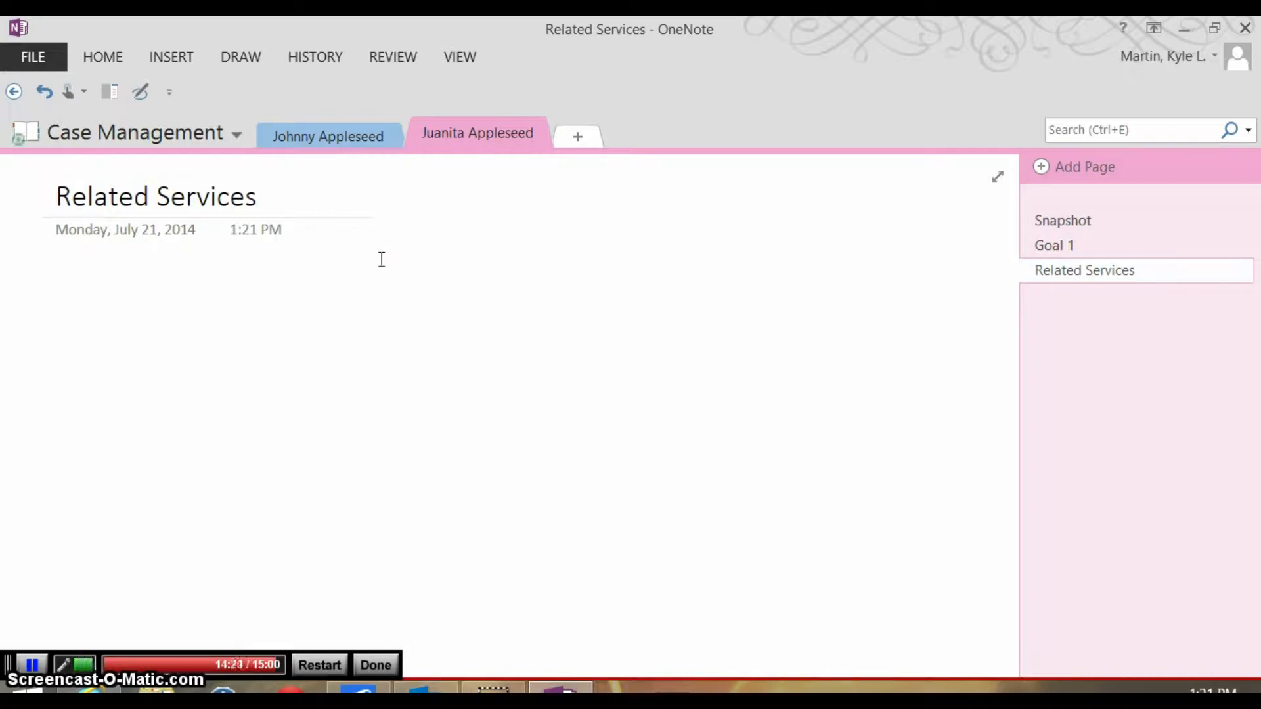
Step: Switch back to the PowerPoint slideshow and advance past the "Your Turn…" slide to the "Follow up" slide
{"action": "left_click", "coordinate": [347, 270]}
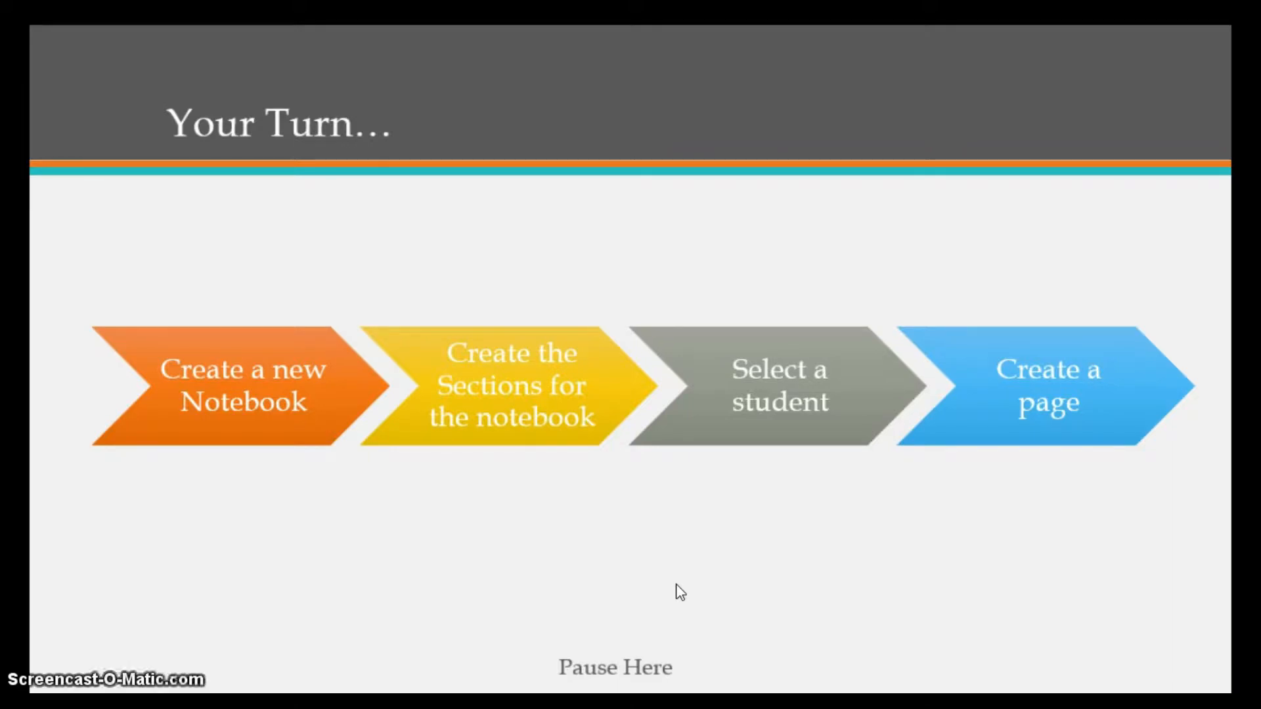
{"action": "left_click", "coordinate": [677, 585]}
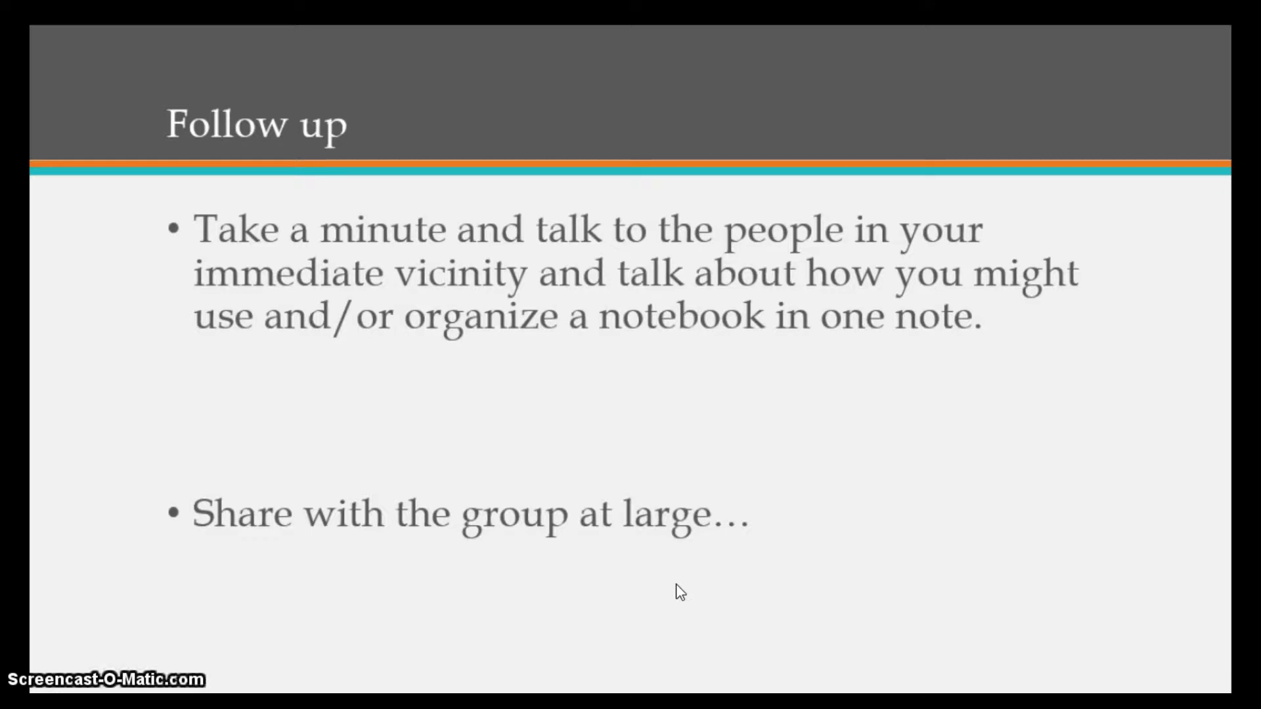
Step: Leave the slideshow, switch to Outlook and select the inbox email with the subject "PowerPoint"
{"action": "left_click", "coordinate": [678, 583]}
{"action": "mouse_move", "coordinate": [6, 13]}
{"action": "left_click", "coordinate": [11, 105]}
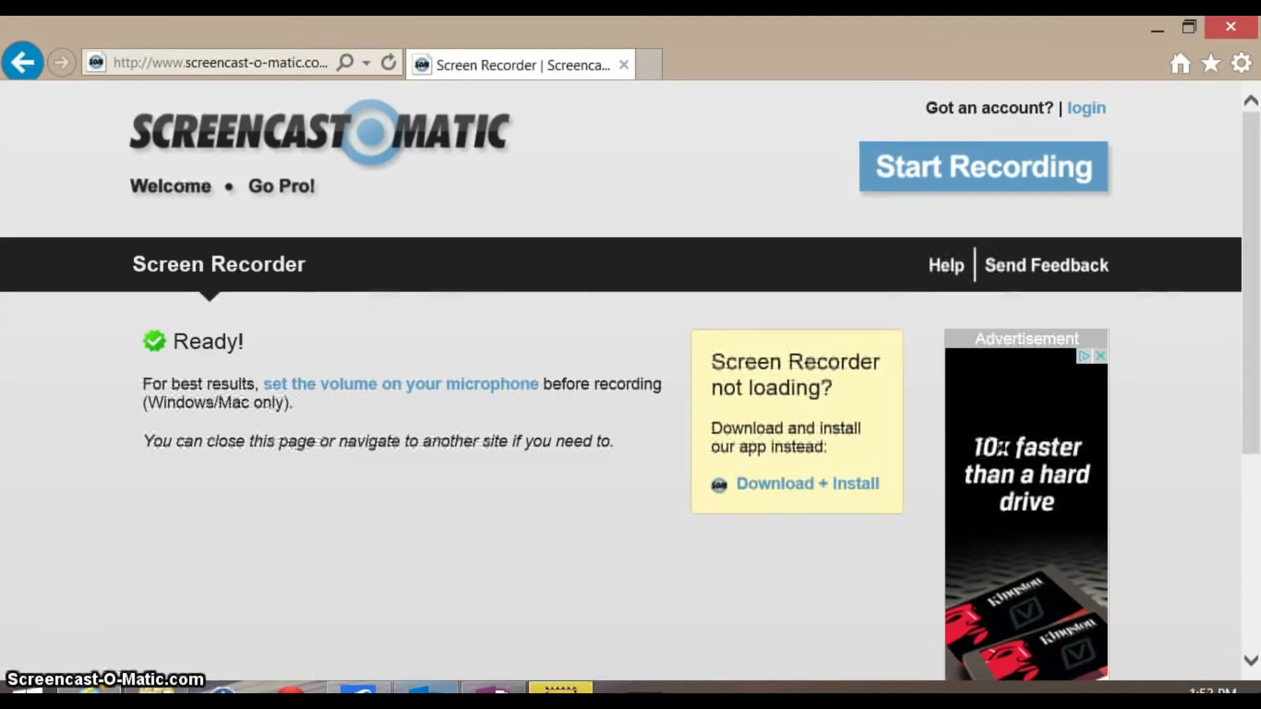
{"action": "left_click", "coordinate": [499, 686]}
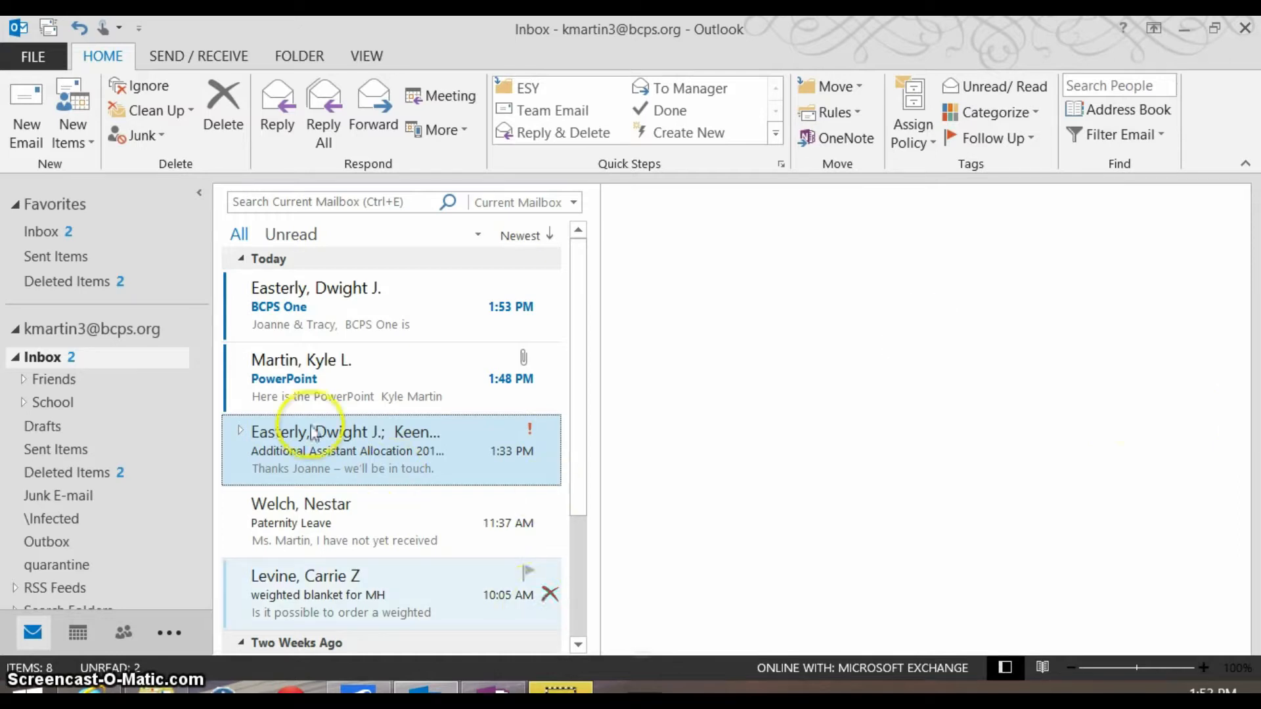
{"action": "left_click", "coordinate": [288, 384]}
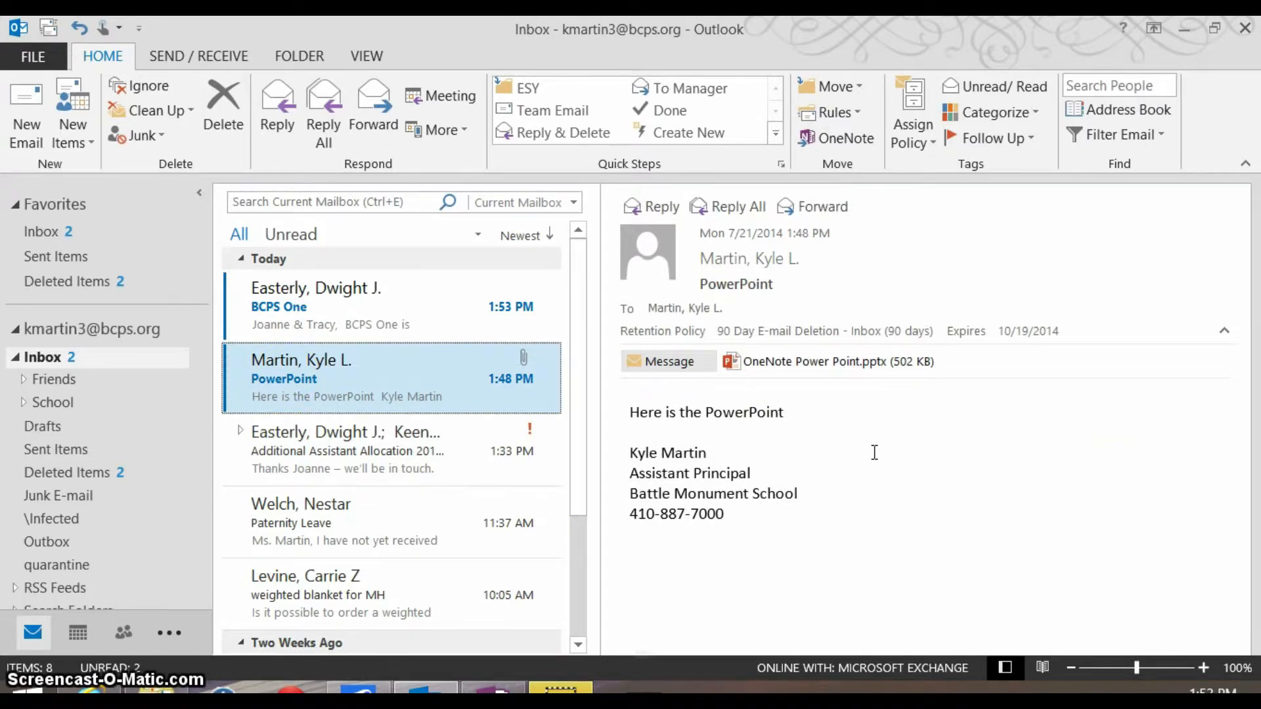
Step: Send the selected email to the second student's section of the Case Management notebook, and briefly open its OneNote Power Point attachment there
{"action": "left_click", "coordinate": [836, 140]}
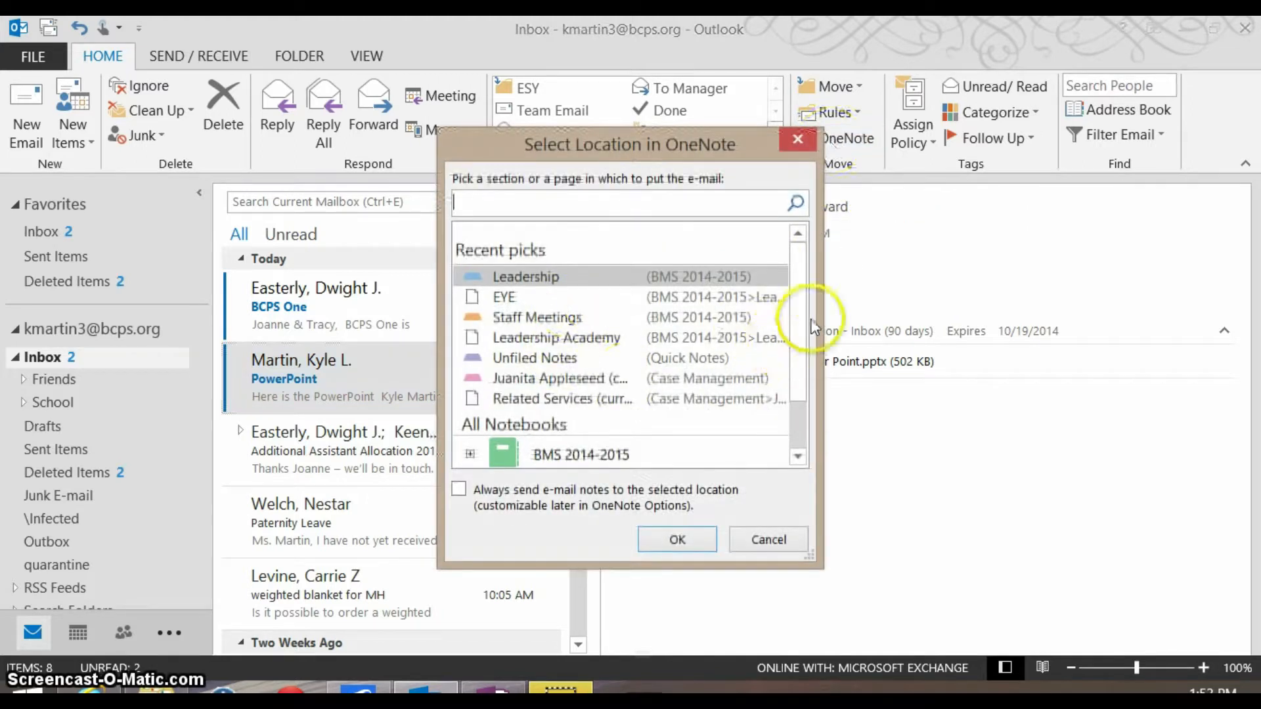
{"action": "scroll", "coordinate": [755, 427], "scroll_direction": "down", "scroll_amount": 2}
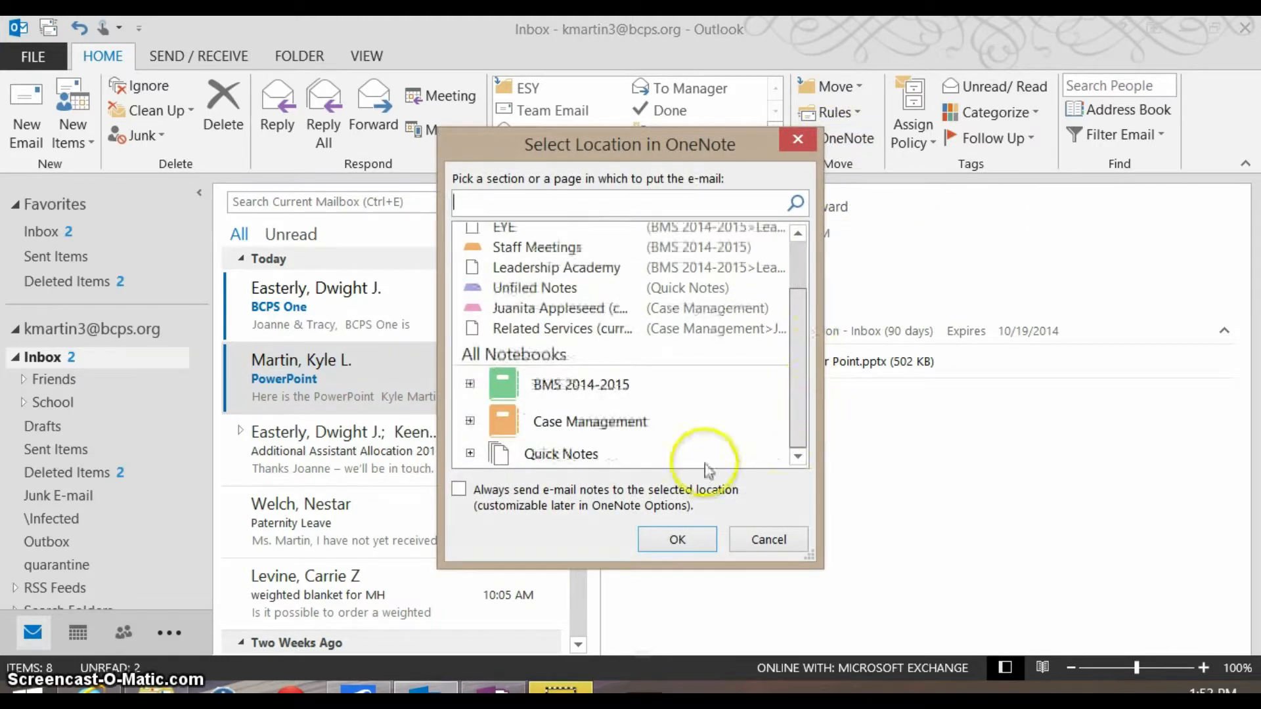
{"action": "left_click", "coordinate": [578, 422]}
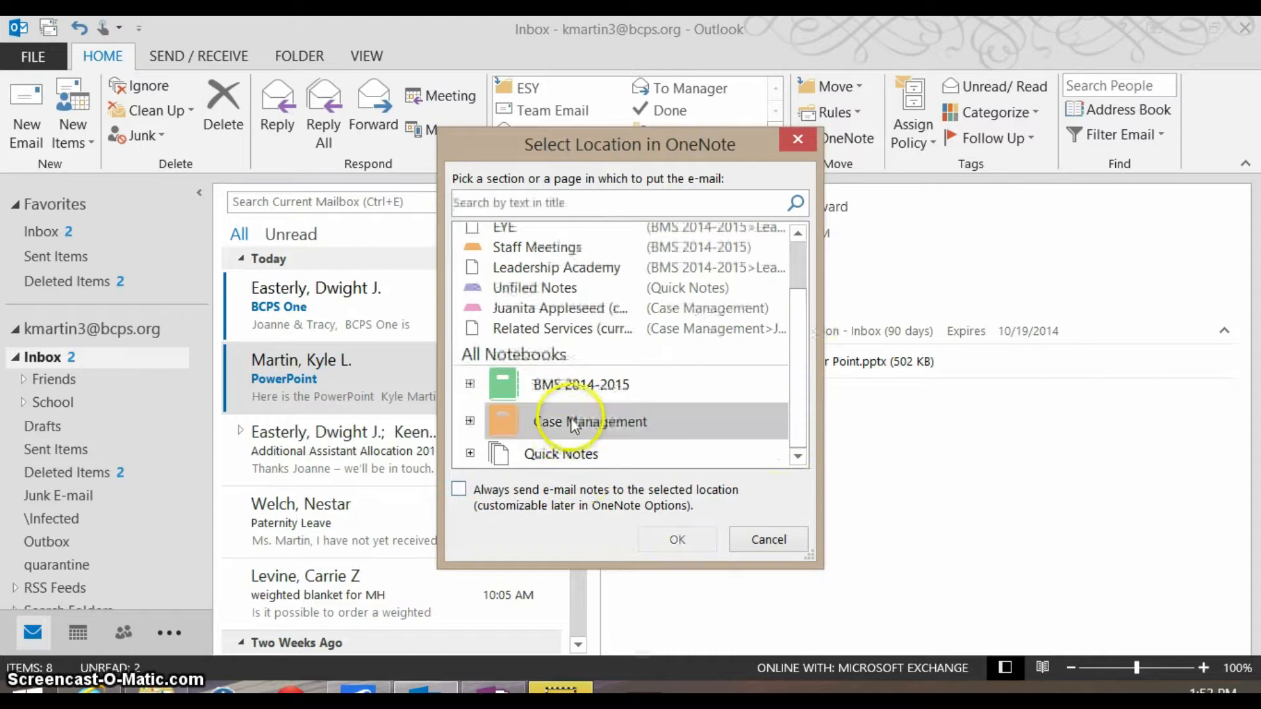
{"action": "left_click", "coordinate": [470, 421]}
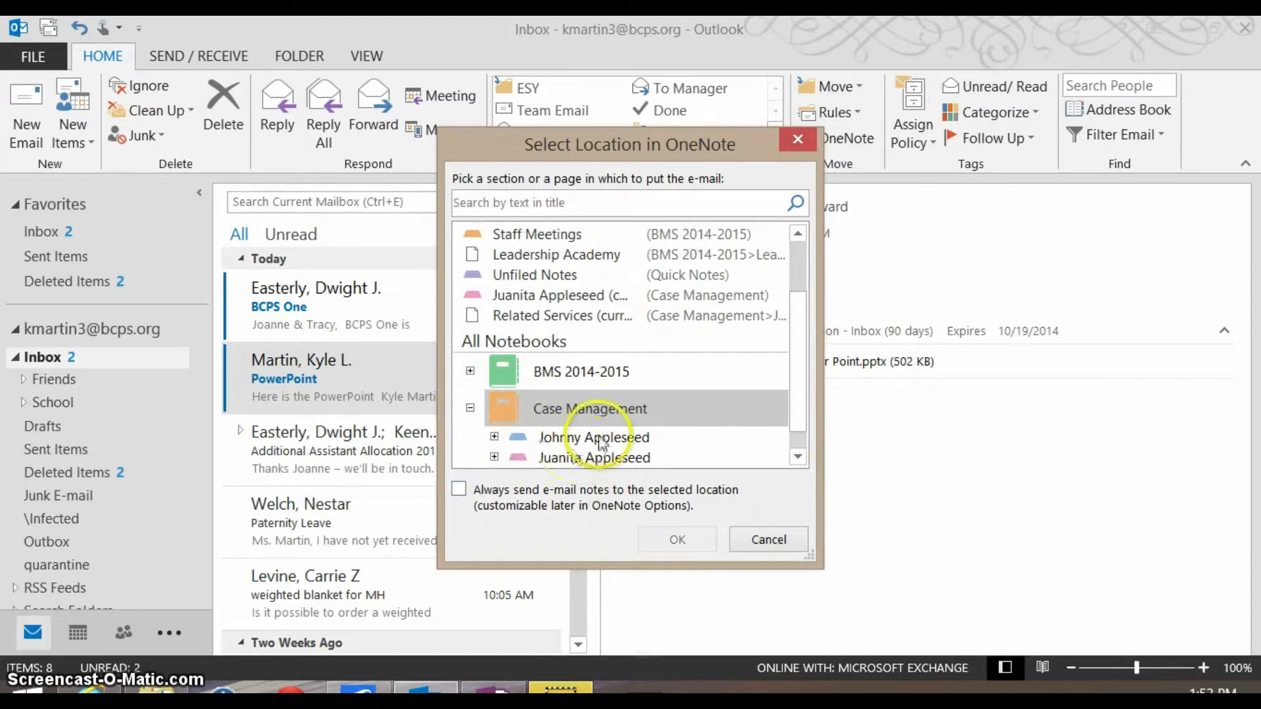
{"action": "left_click", "coordinate": [620, 464]}
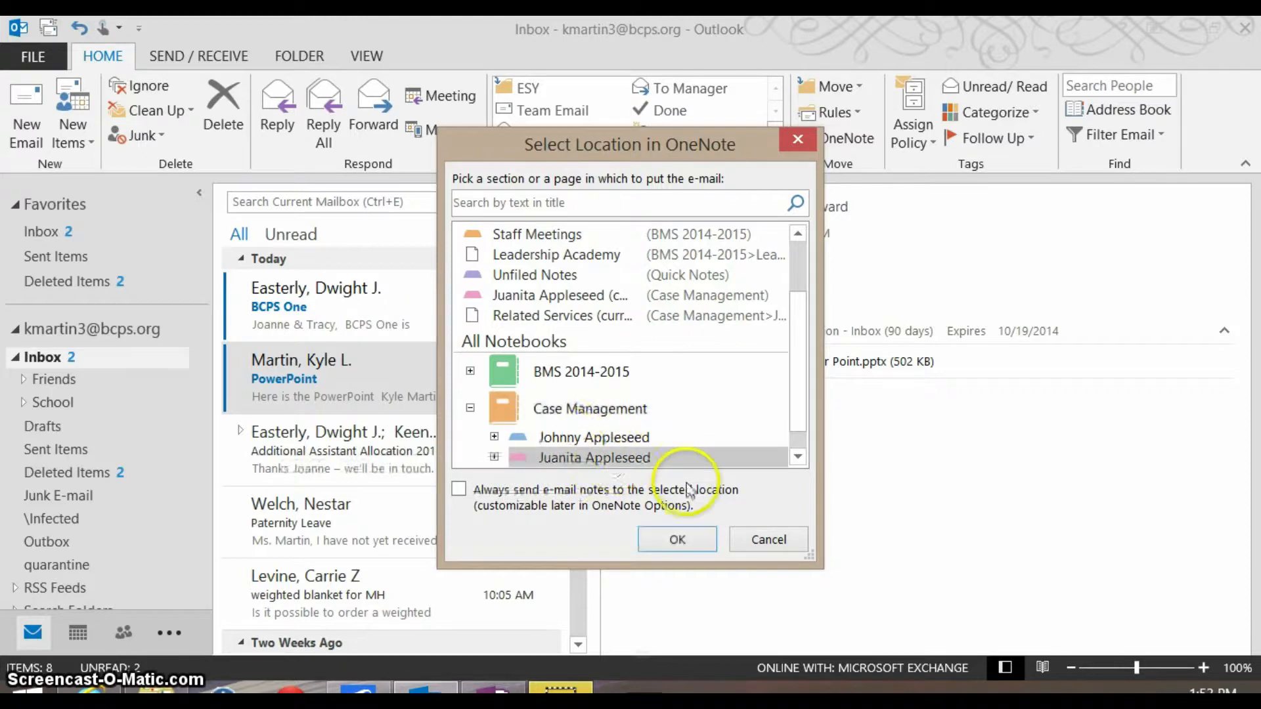
{"action": "left_click", "coordinate": [687, 542]}
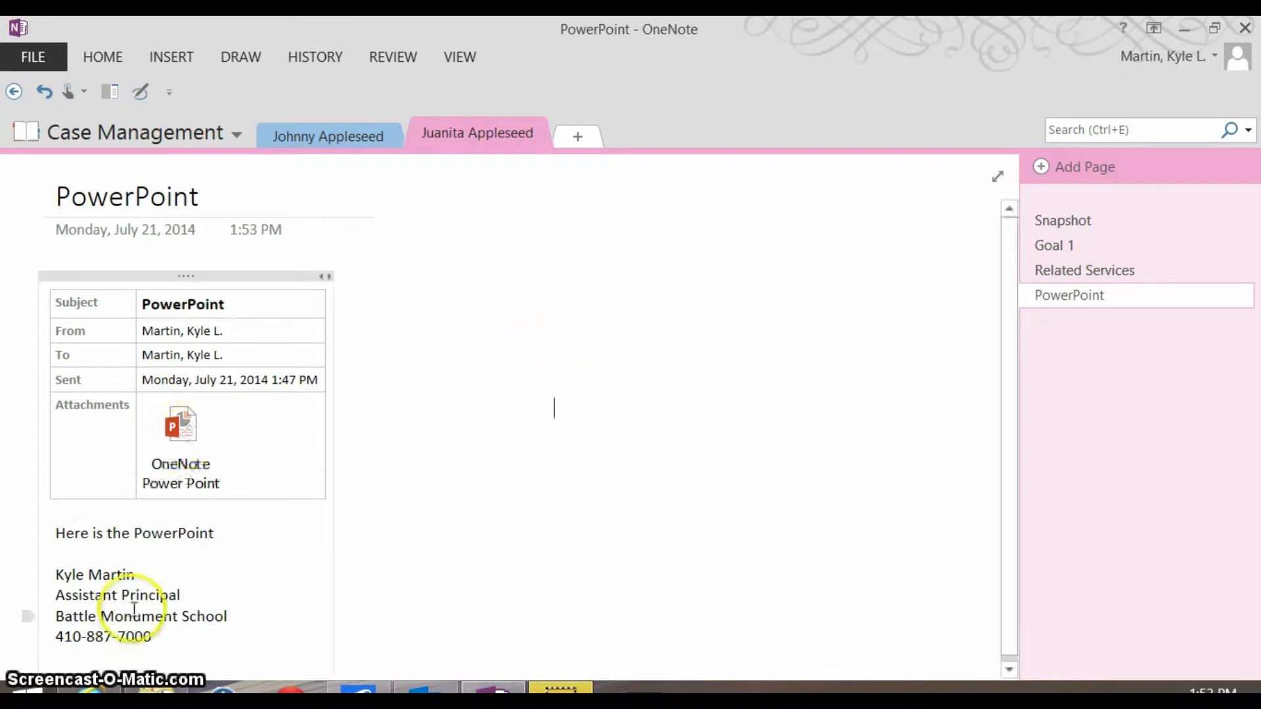
{"action": "double_click", "coordinate": [180, 428]}
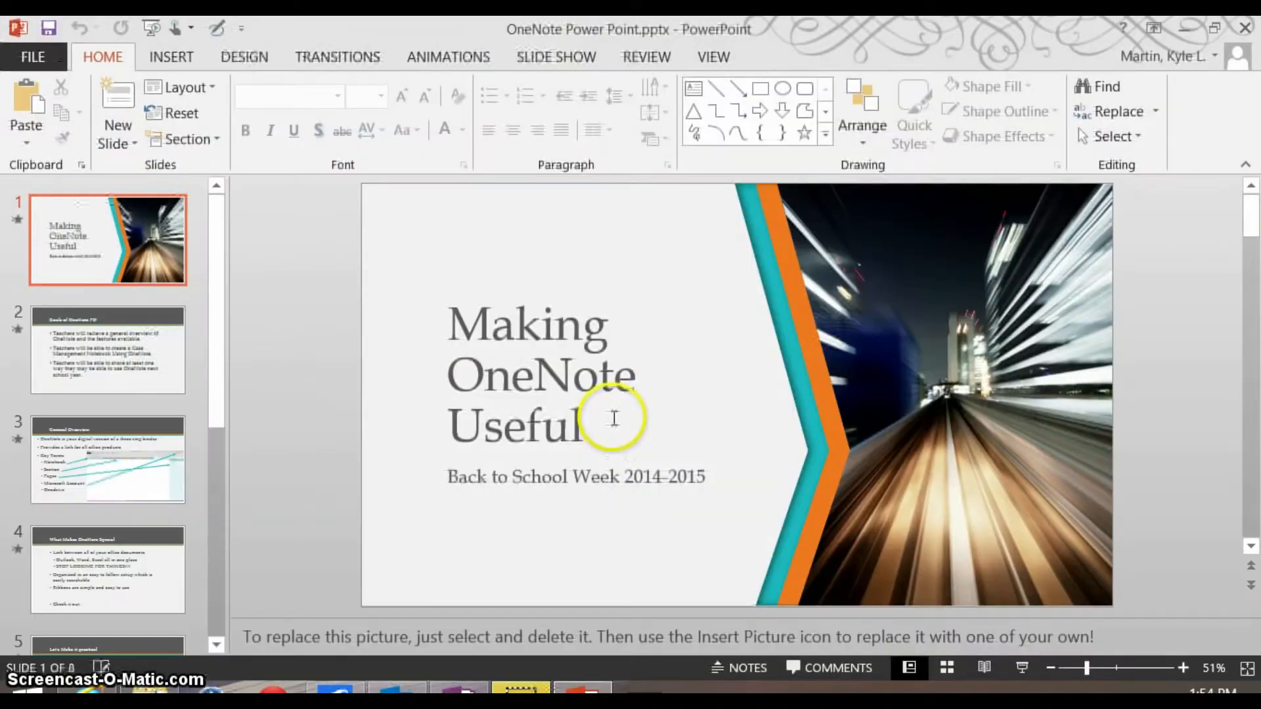
{"action": "left_click", "coordinate": [1244, 28]}
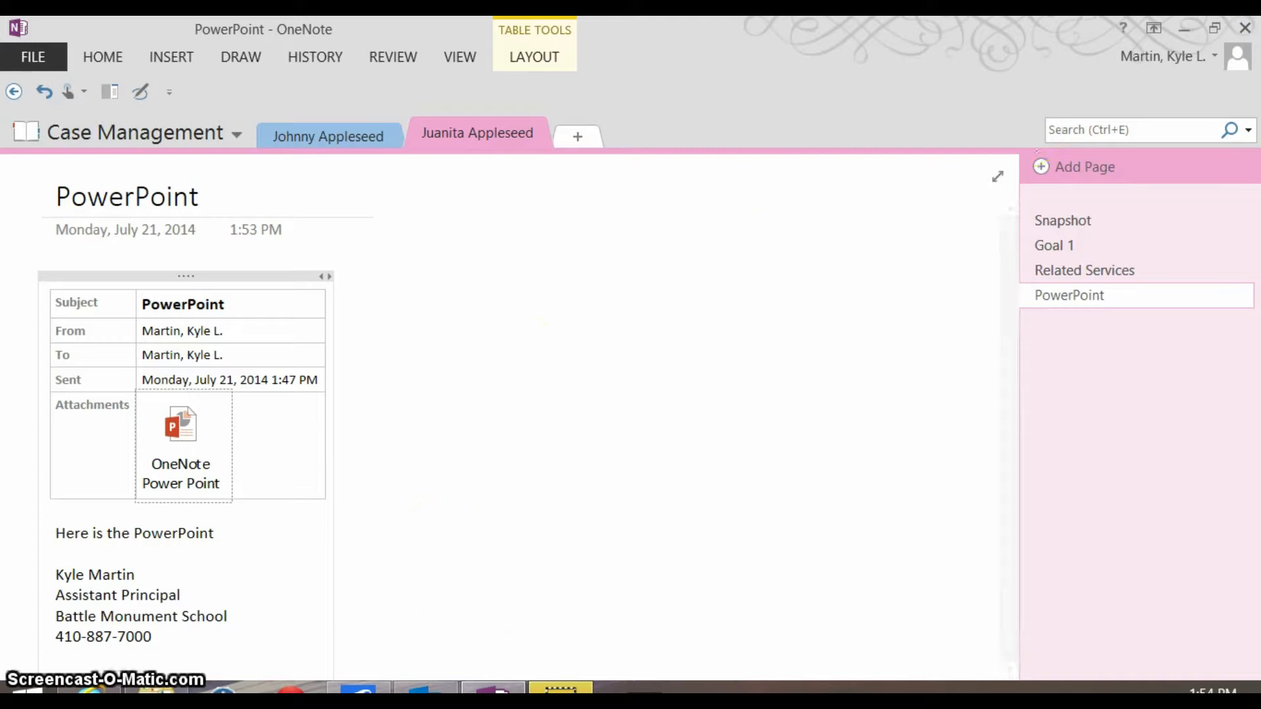
Step: Minimize the OneNote, Outlook and browser windows and start a blank document in Word 2013
{"action": "mouse_move", "coordinate": [425, 688]}
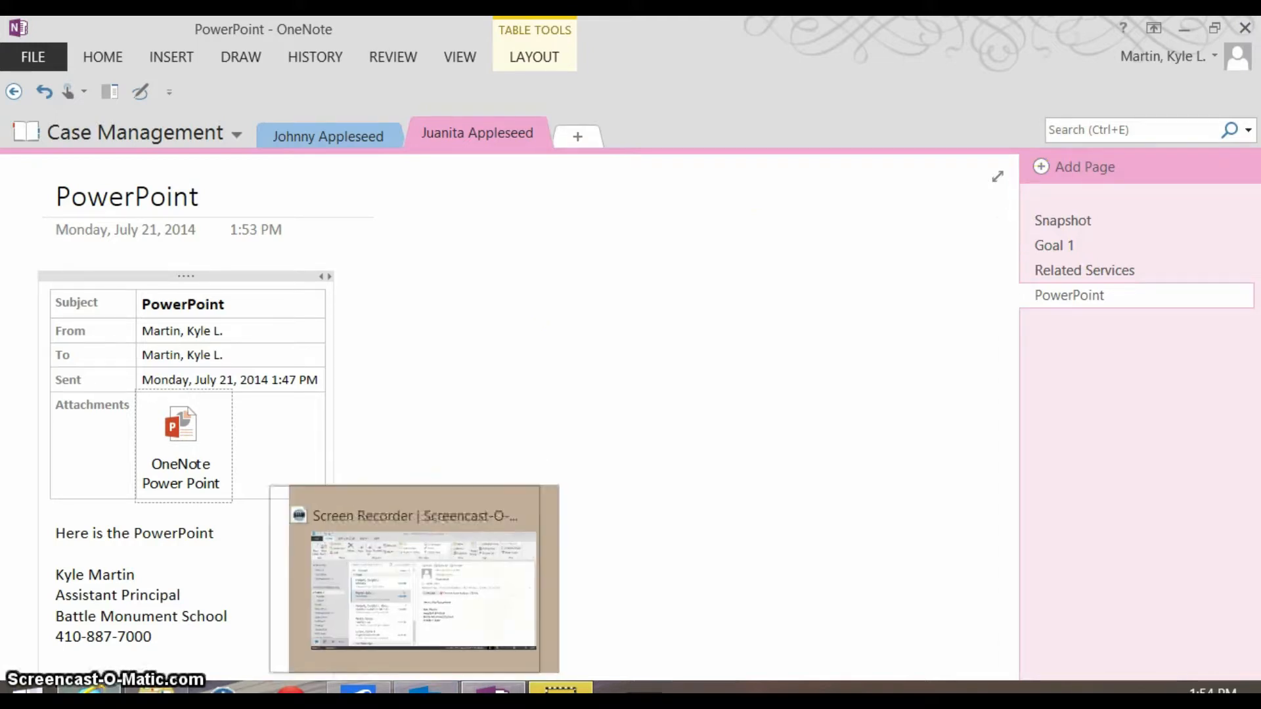
{"action": "left_click", "coordinate": [1186, 34]}
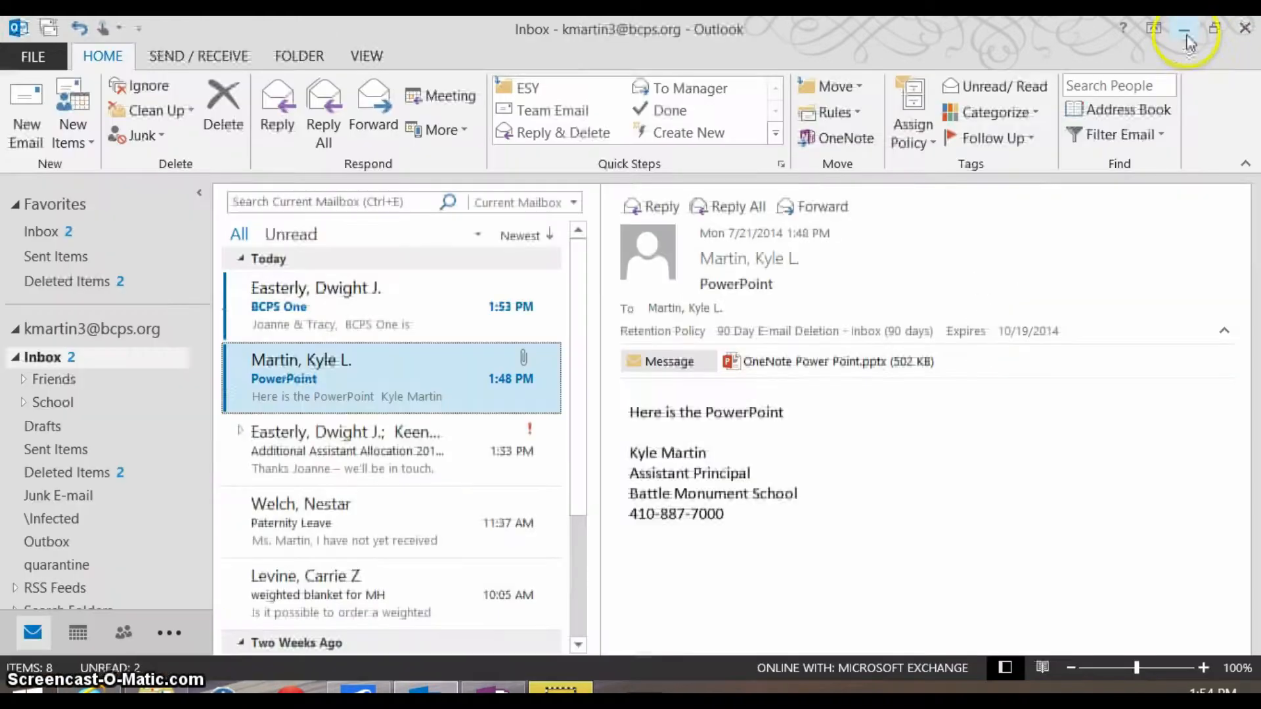
{"action": "left_click", "coordinate": [1186, 31]}
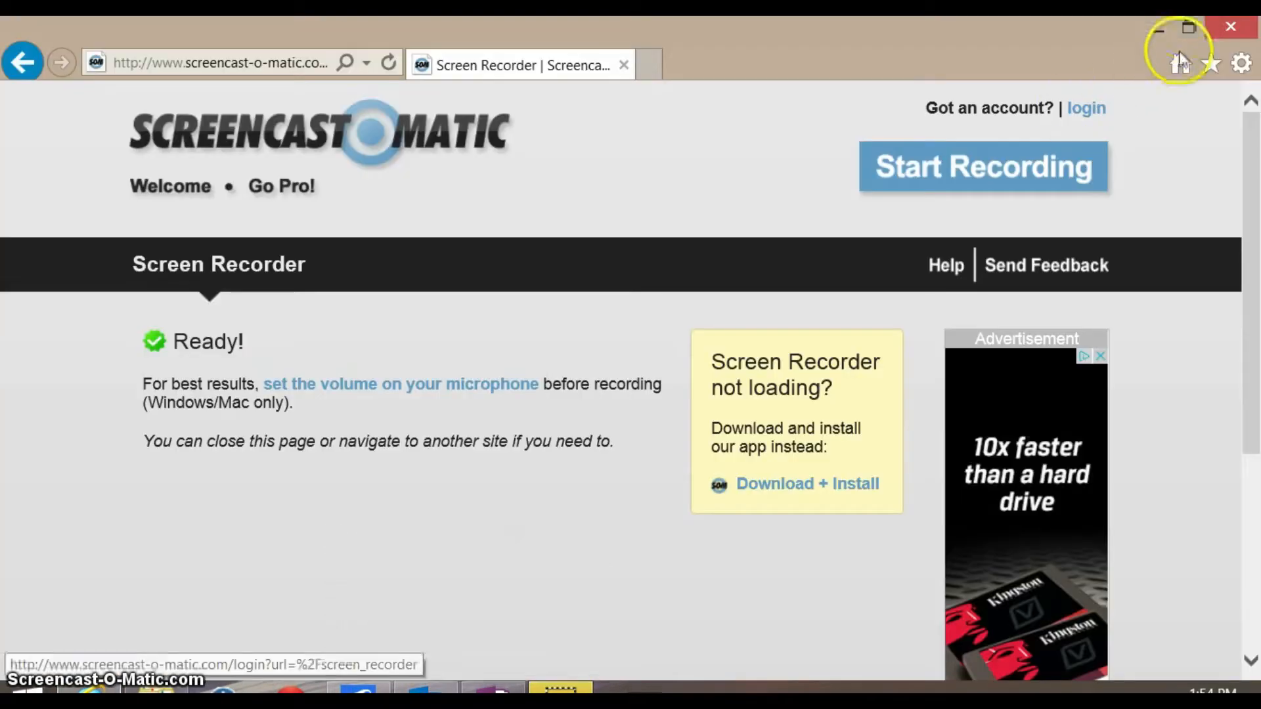
{"action": "left_click", "coordinate": [1160, 33]}
{"action": "left_click", "coordinate": [20, 697]}
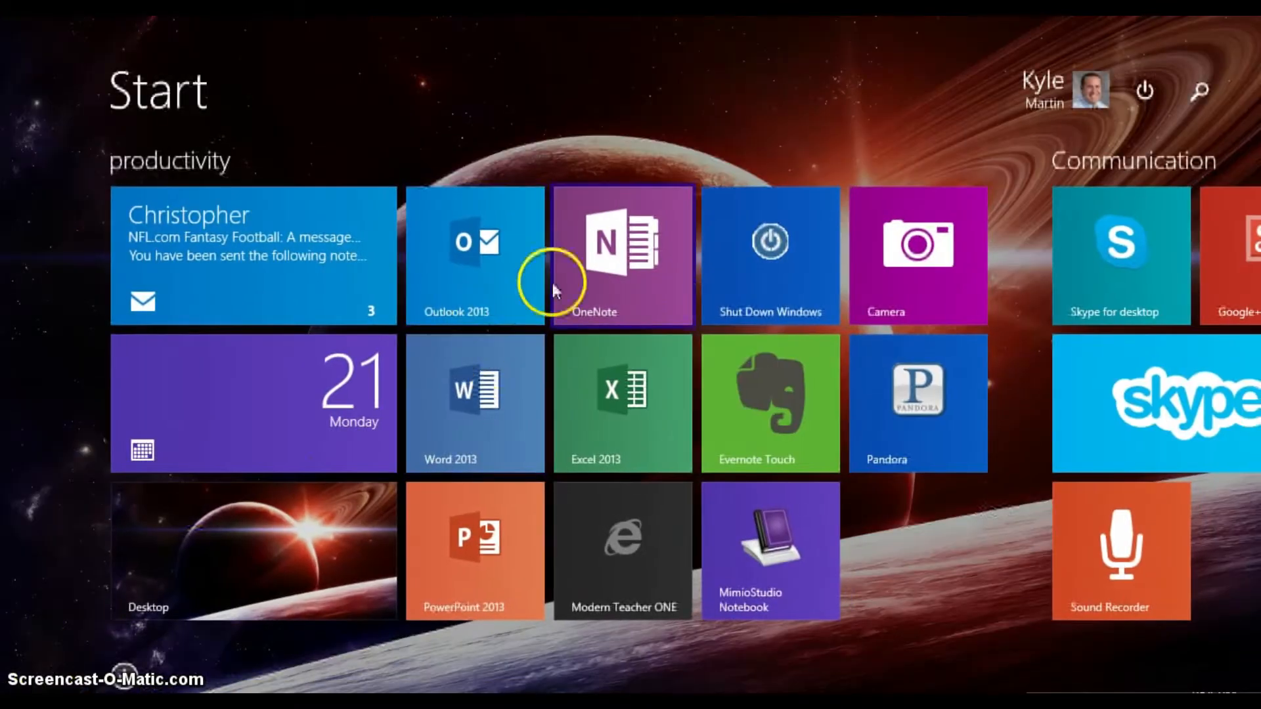
{"action": "left_click", "coordinate": [459, 432]}
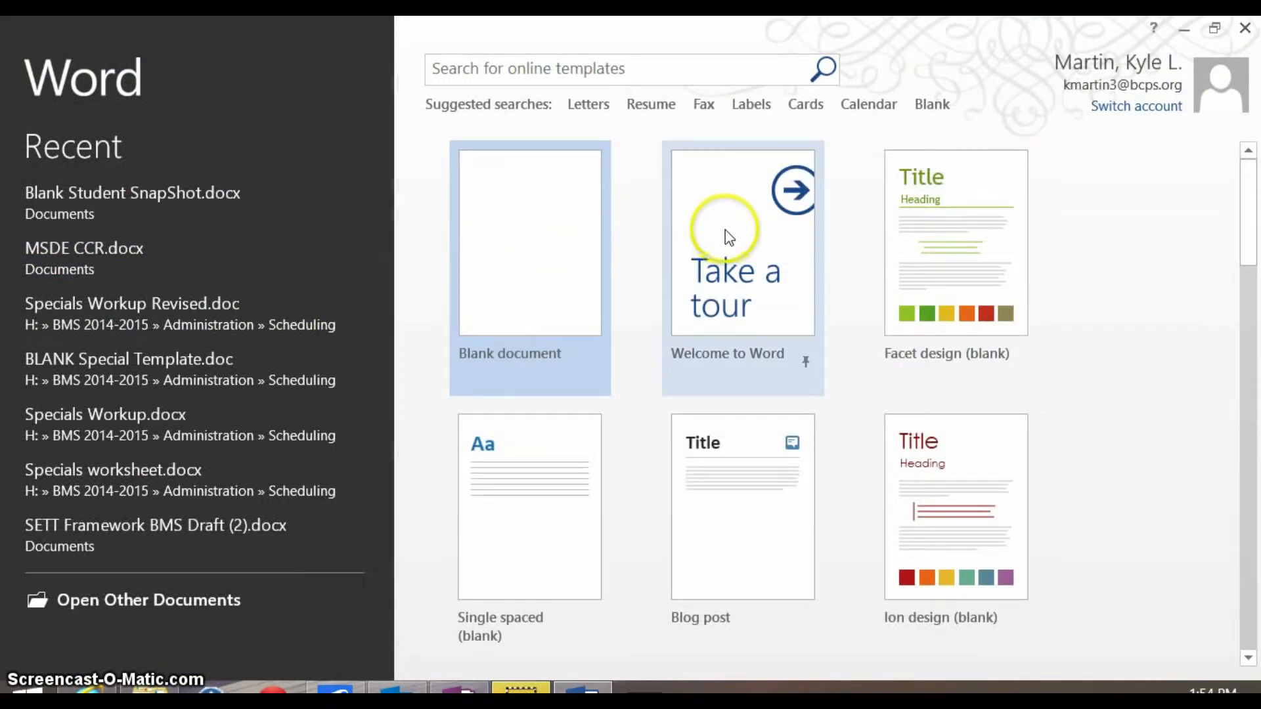
{"action": "left_click", "coordinate": [492, 245]}
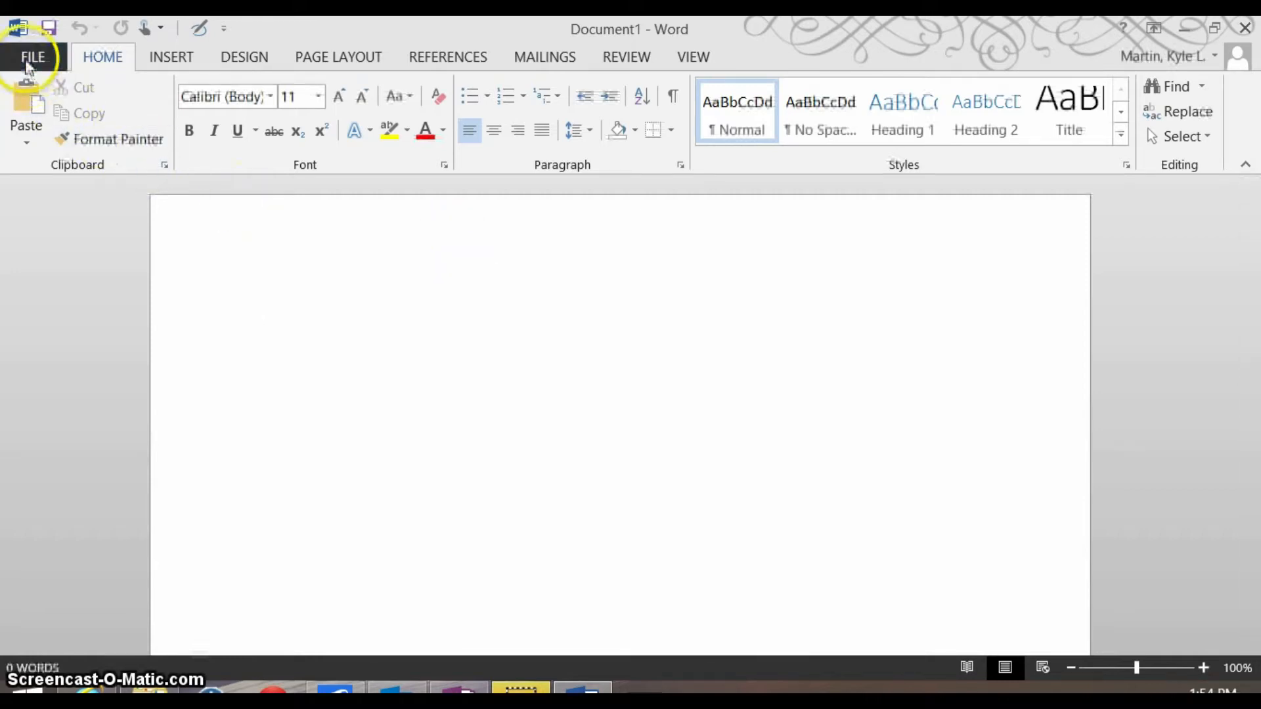
Step: Set the blank document's printer to Send To OneNote 2013
{"action": "left_click", "coordinate": [28, 58]}
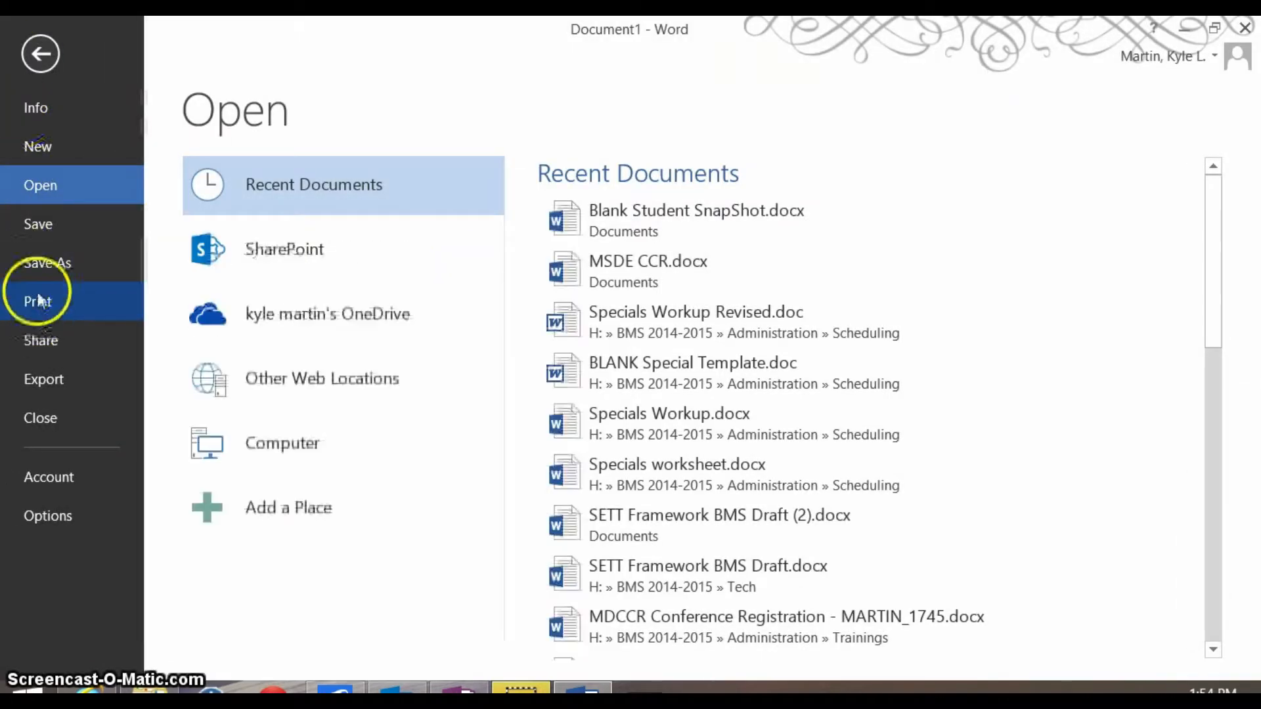
{"action": "left_click", "coordinate": [38, 51]}
{"action": "left_click", "coordinate": [34, 62]}
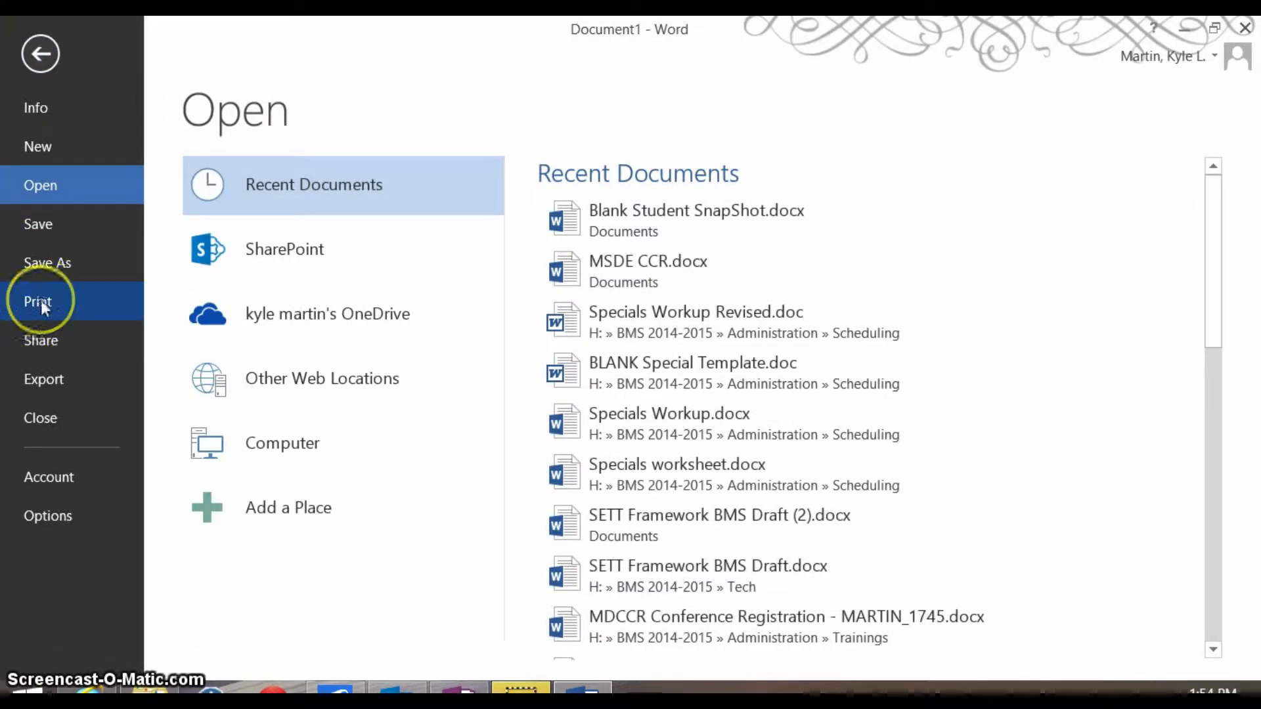
{"action": "left_click", "coordinate": [41, 300]}
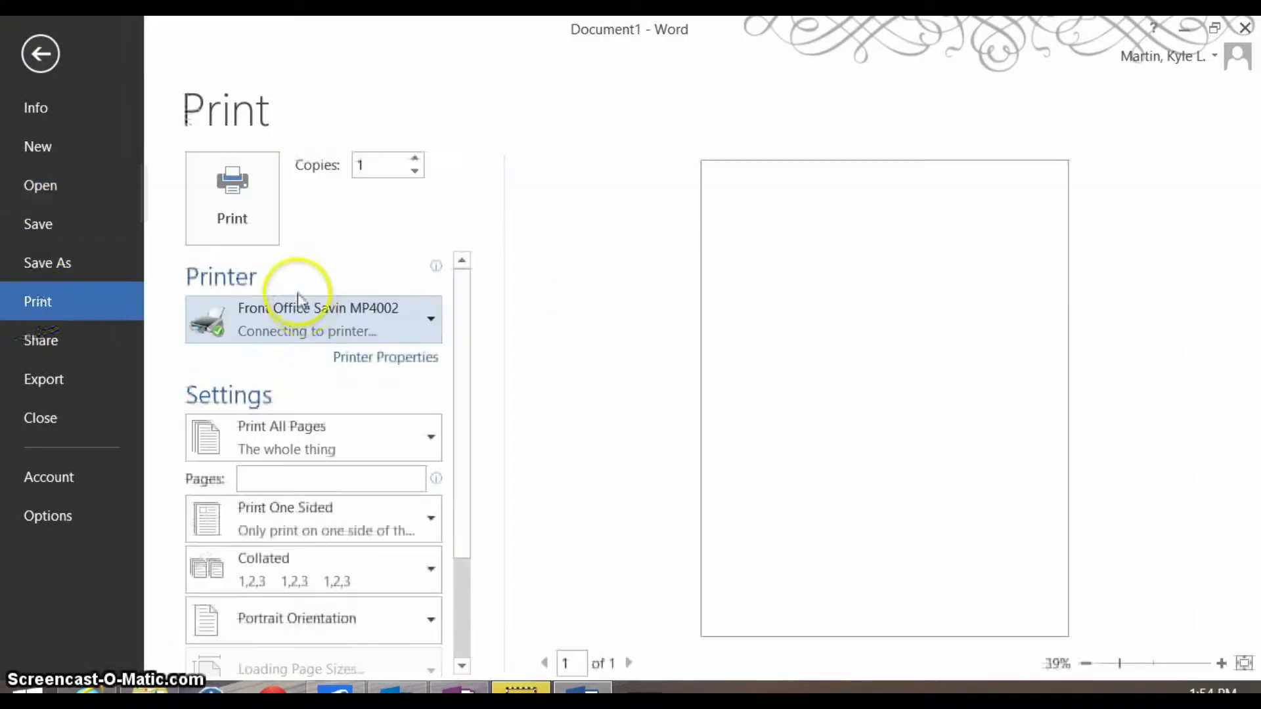
{"action": "left_click", "coordinate": [317, 325]}
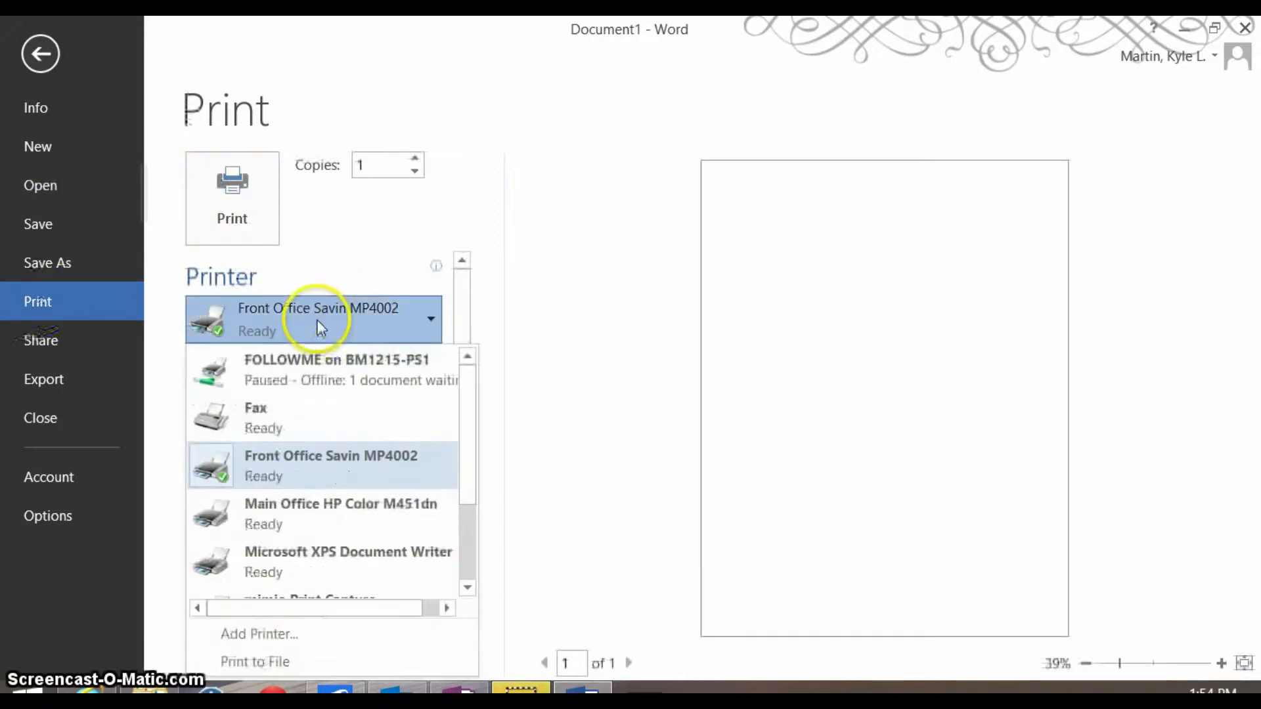
{"action": "left_click_drag", "start_coordinate": [467, 408], "coordinate": [460, 563]}
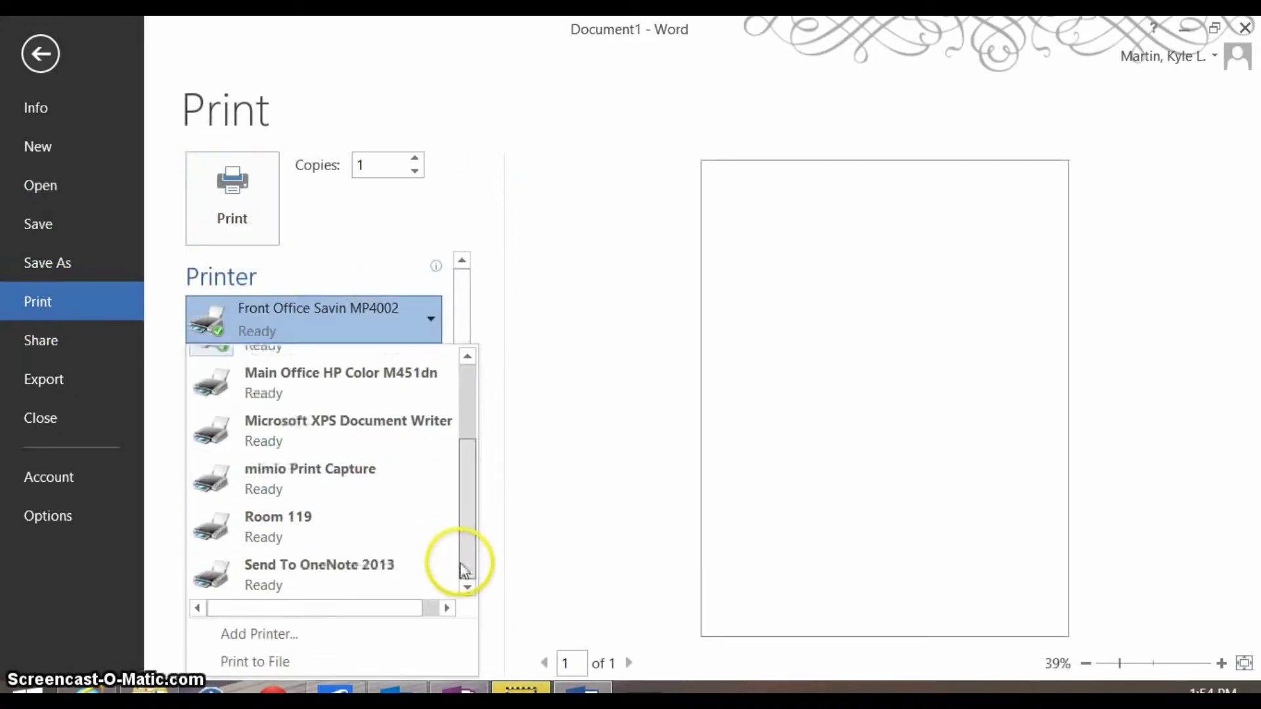
{"action": "left_click", "coordinate": [271, 573]}
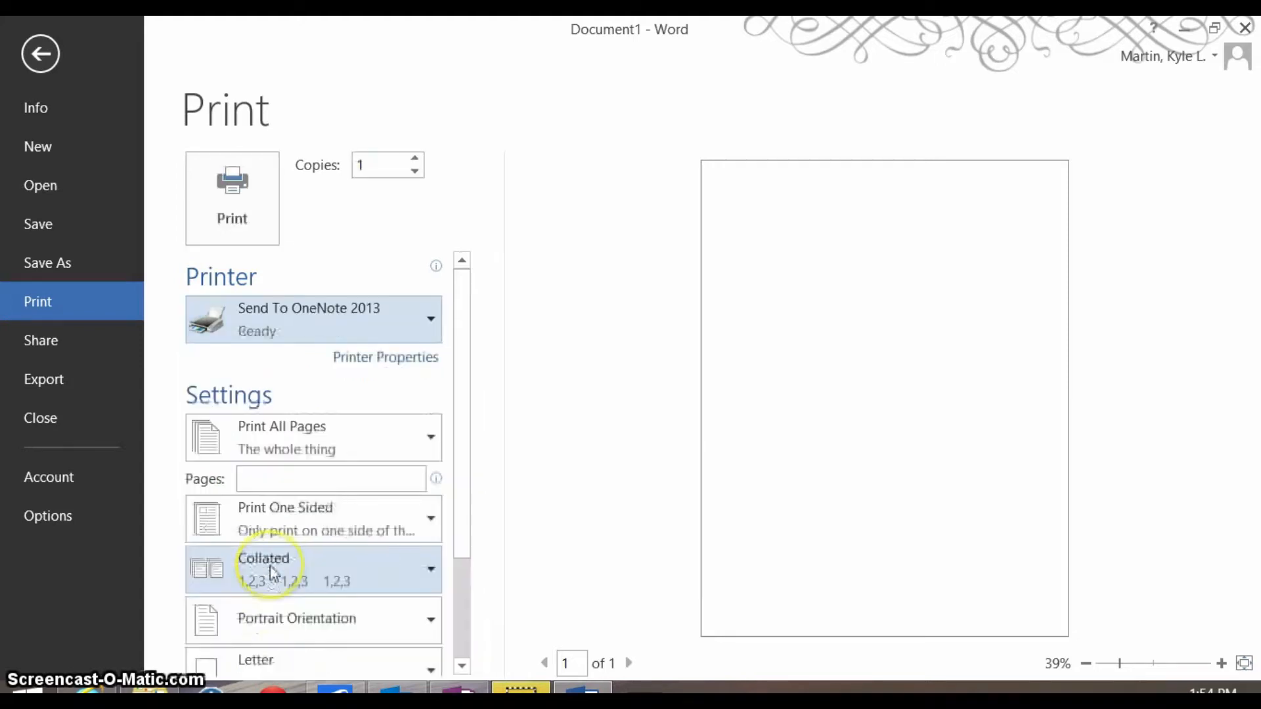
Step: Print the document into the second student's section of the Case Management notebook
{"action": "left_click", "coordinate": [229, 192]}
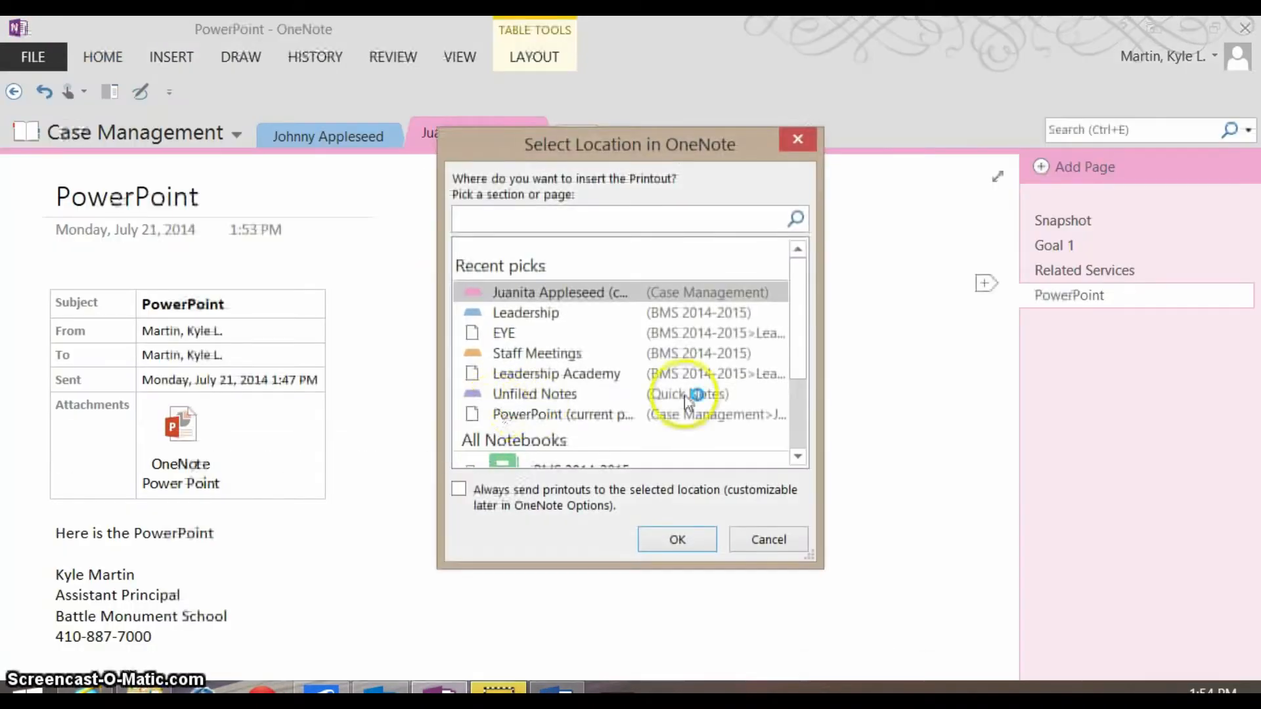
{"action": "scroll", "coordinate": [794, 420], "scroll_direction": "down", "scroll_amount": 2}
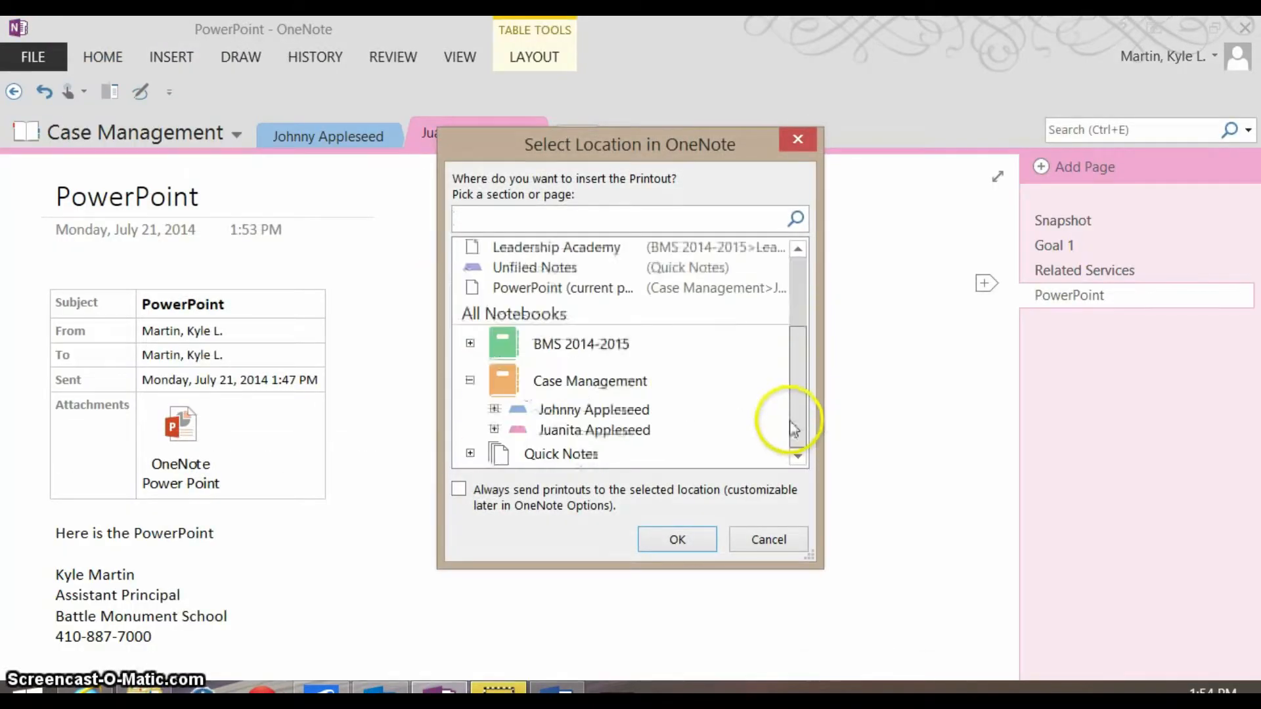
{"action": "left_click", "coordinate": [608, 431]}
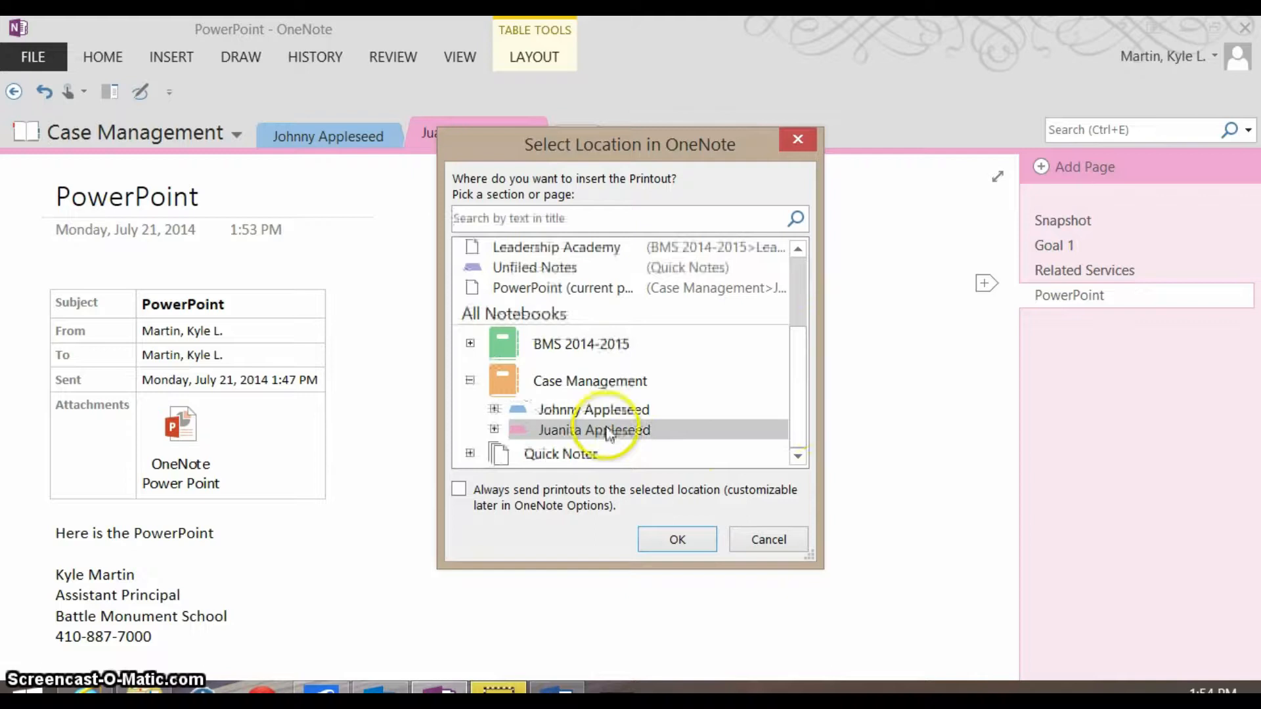
{"action": "left_click", "coordinate": [682, 540]}
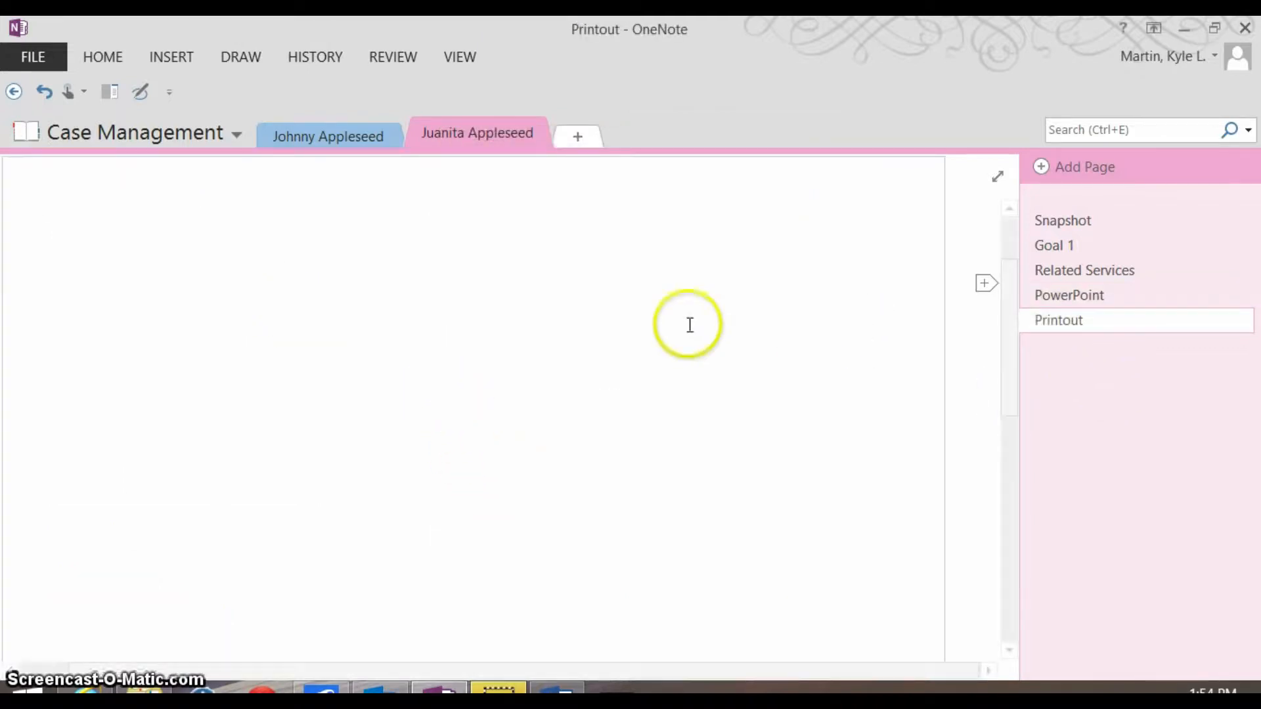
Step: Shrink the blank printout image on the Printout page and position it beneath the page title
{"action": "scroll", "coordinate": [309, 299], "scroll_direction": "down", "scroll_amount": 2}
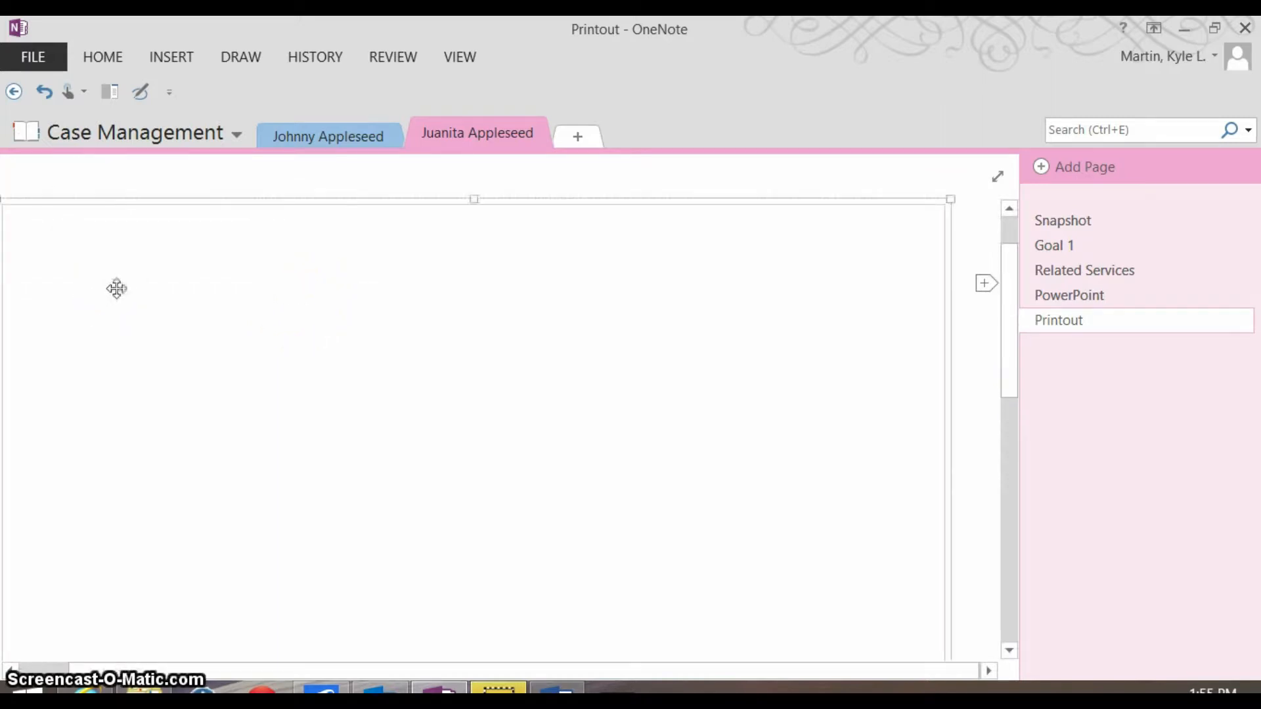
{"action": "left_click_drag", "start_coordinate": [952, 198], "coordinate": [460, 394]}
{"action": "left_click_drag", "start_coordinate": [304, 463], "coordinate": [327, 251]}
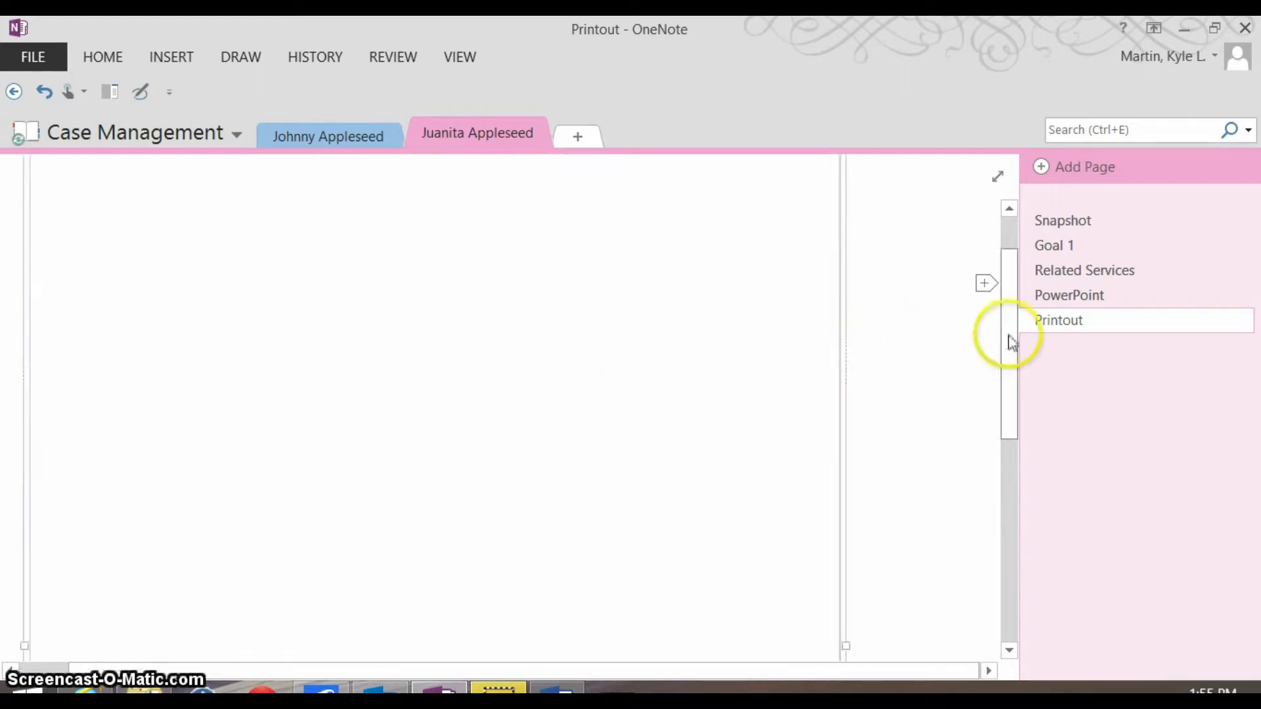
{"action": "left_click_drag", "start_coordinate": [1012, 342], "coordinate": [1016, 284]}
{"action": "left_click_drag", "start_coordinate": [185, 316], "coordinate": [157, 369]}
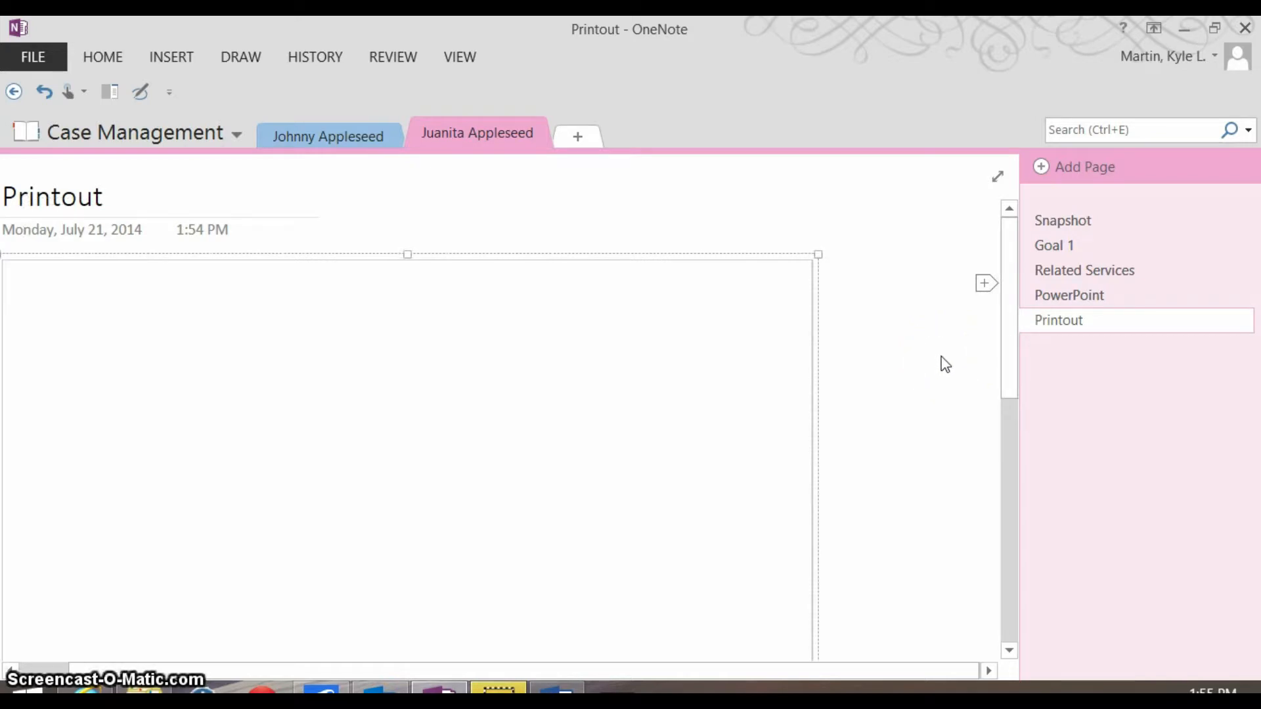
Step: Minimize OneNote and Word, switch to Excel 2013 and create a workbook from the His and her weight loss tracker template
{"action": "left_click", "coordinate": [1189, 33]}
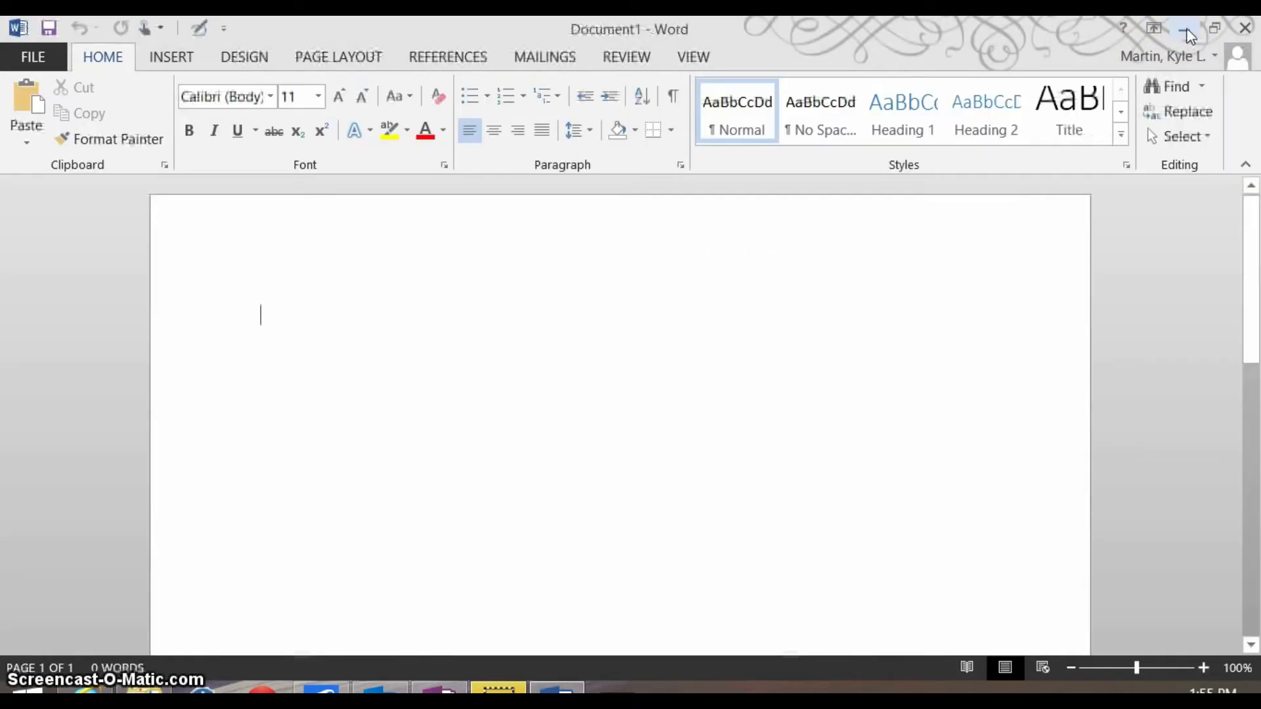
{"action": "left_click", "coordinate": [1184, 31]}
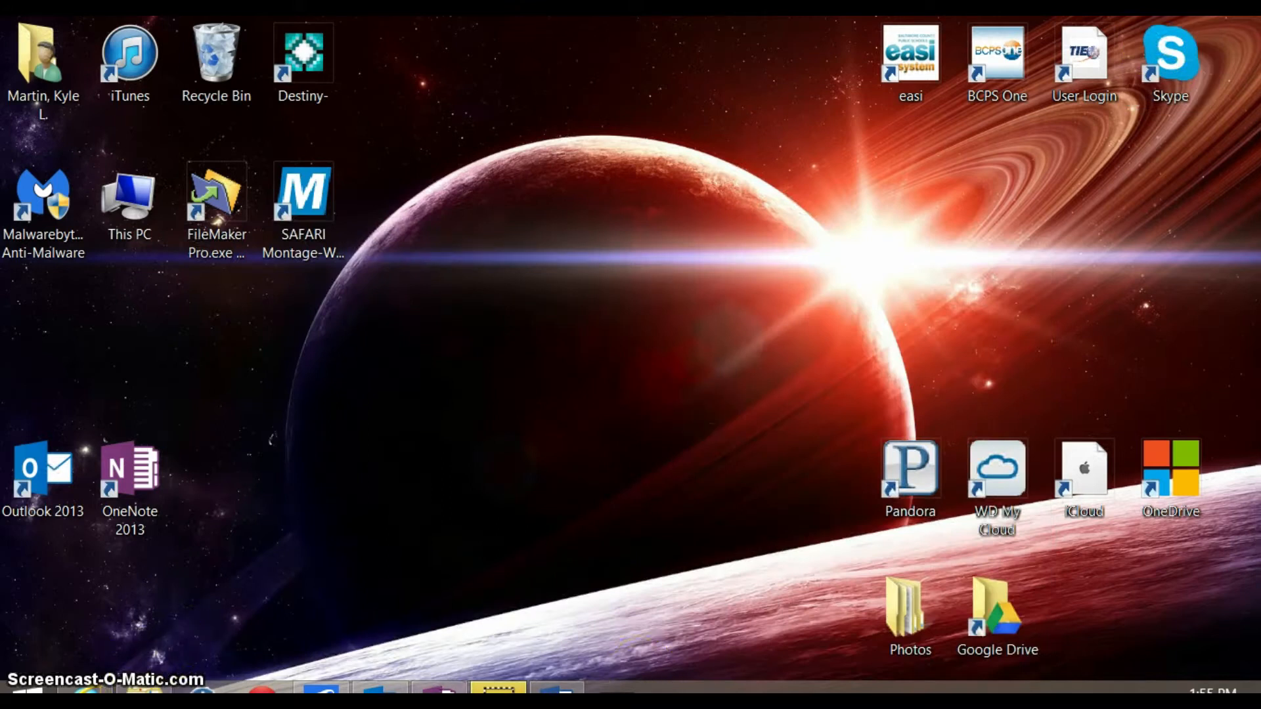
{"action": "mouse_move", "coordinate": [439, 690]}
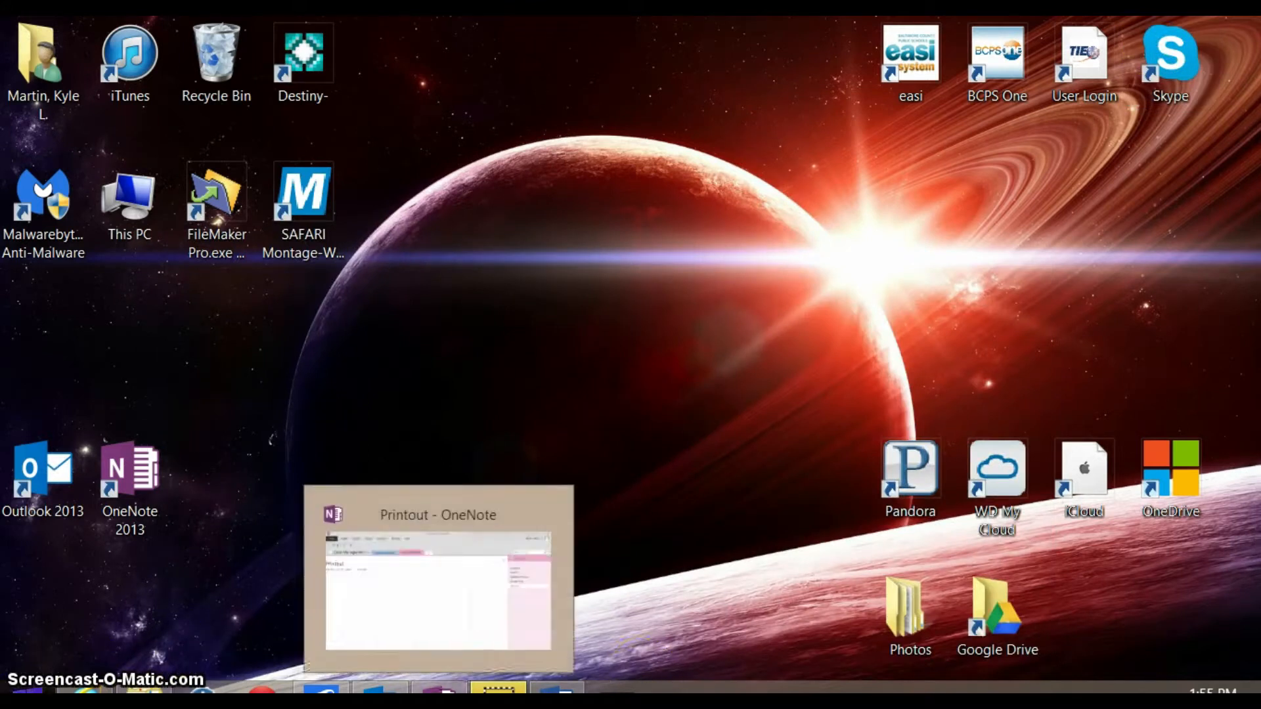
{"action": "left_click", "coordinate": [19, 689]}
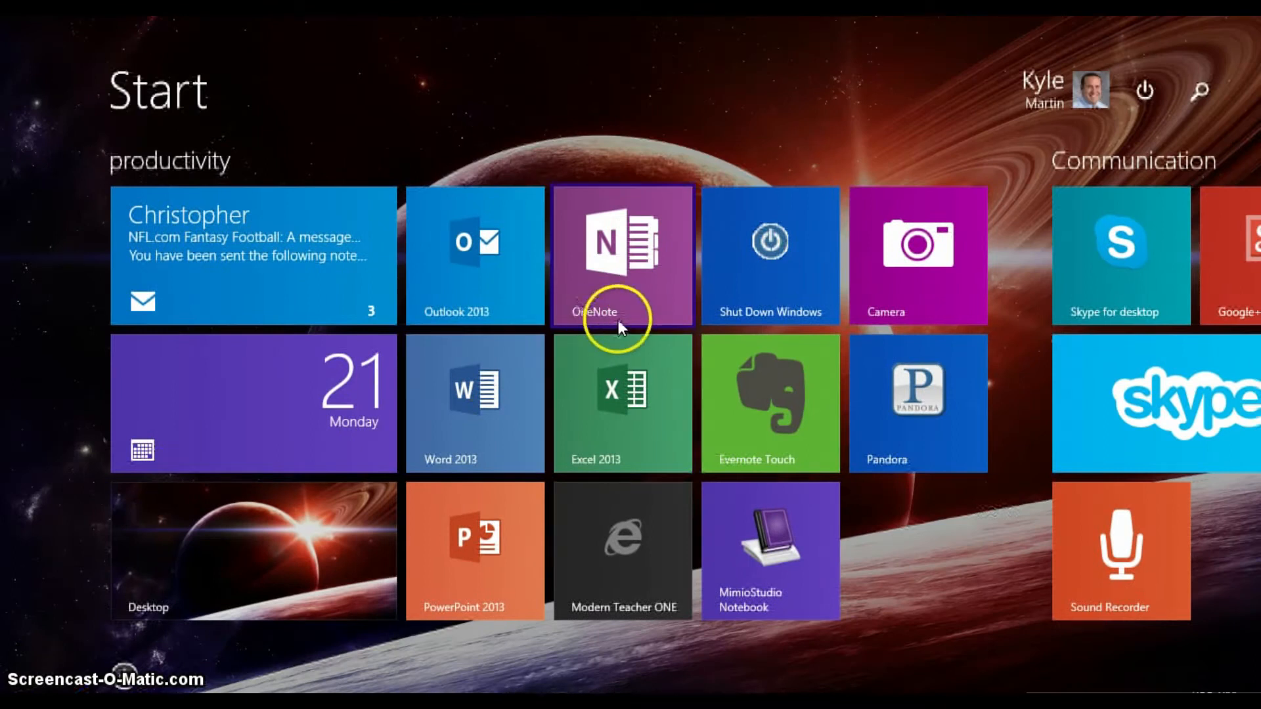
{"action": "left_click", "coordinate": [602, 448]}
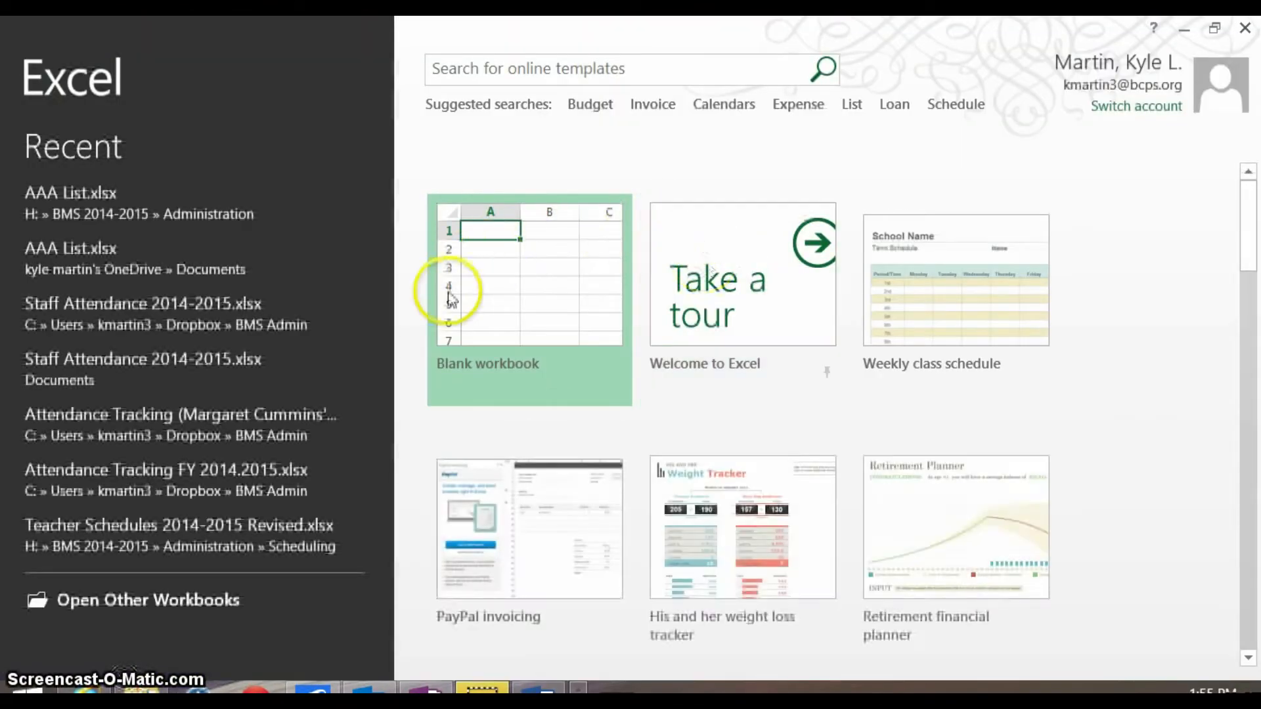
{"action": "left_click", "coordinate": [724, 526]}
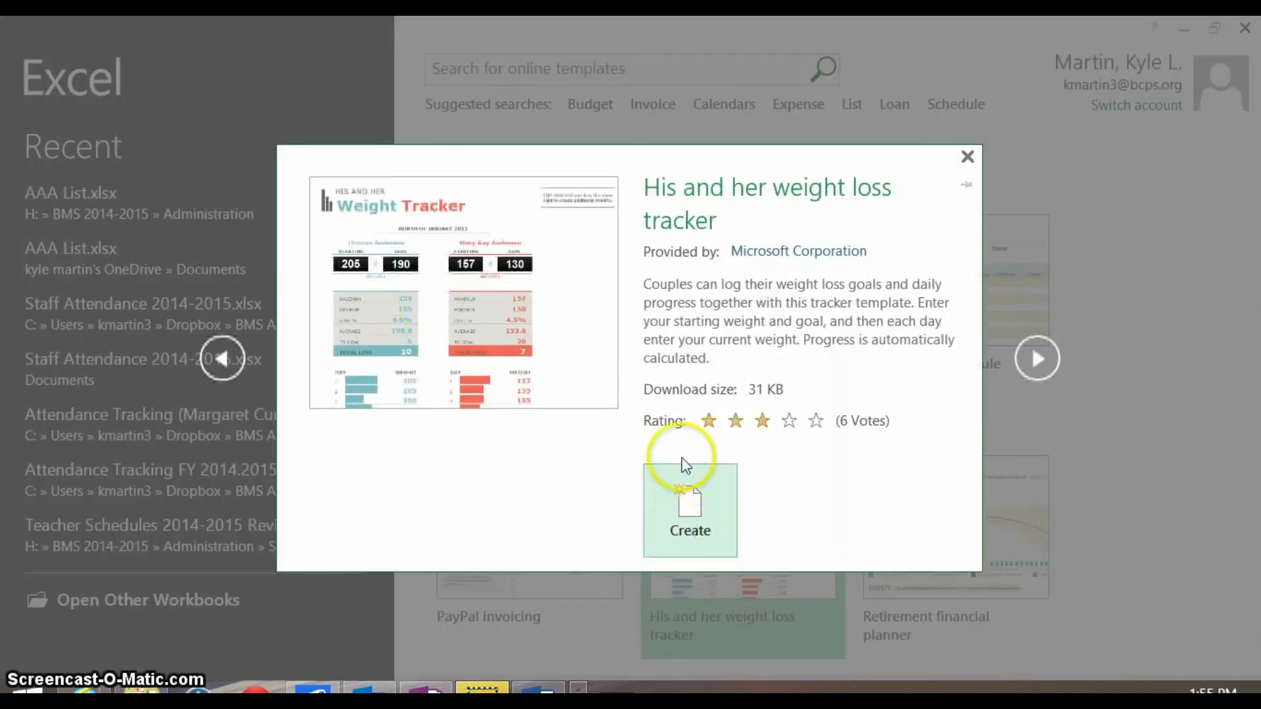
{"action": "left_click", "coordinate": [705, 524]}
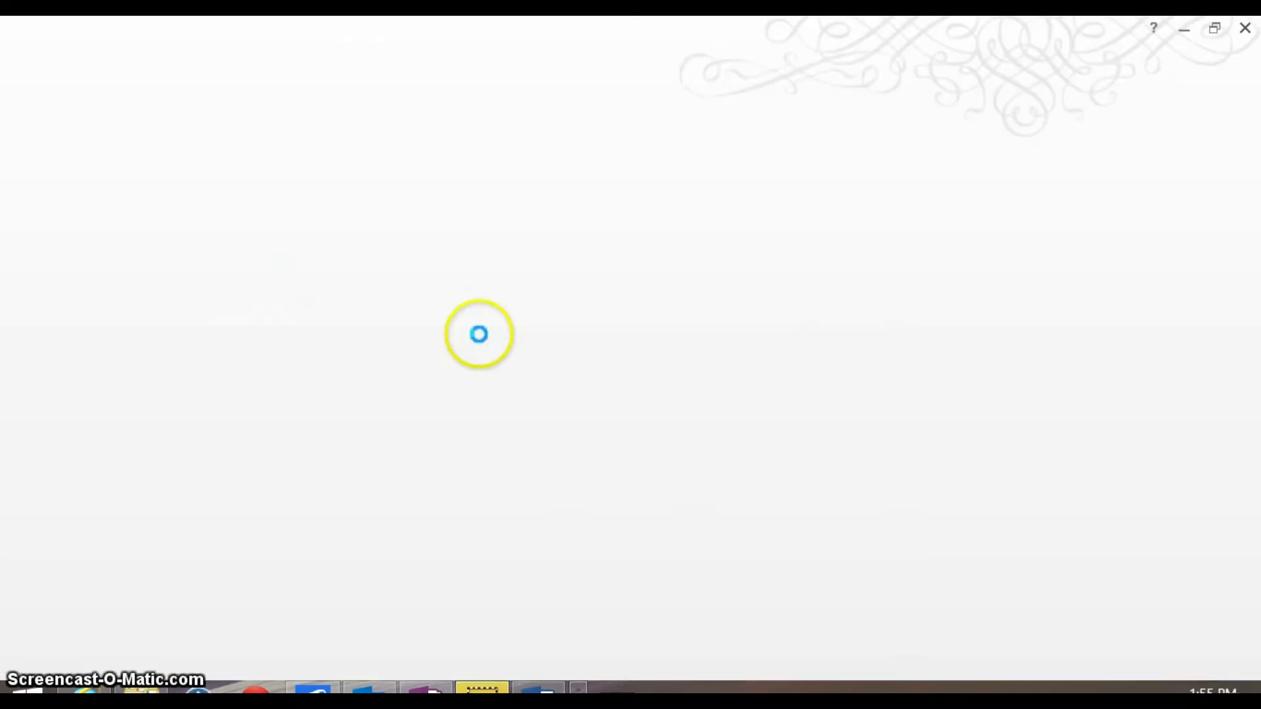
{"action": "scroll", "coordinate": [489, 338], "scroll_direction": "down", "scroll_amount": 2}
{"action": "scroll", "coordinate": [571, 394], "scroll_direction": "down", "scroll_amount": 3}
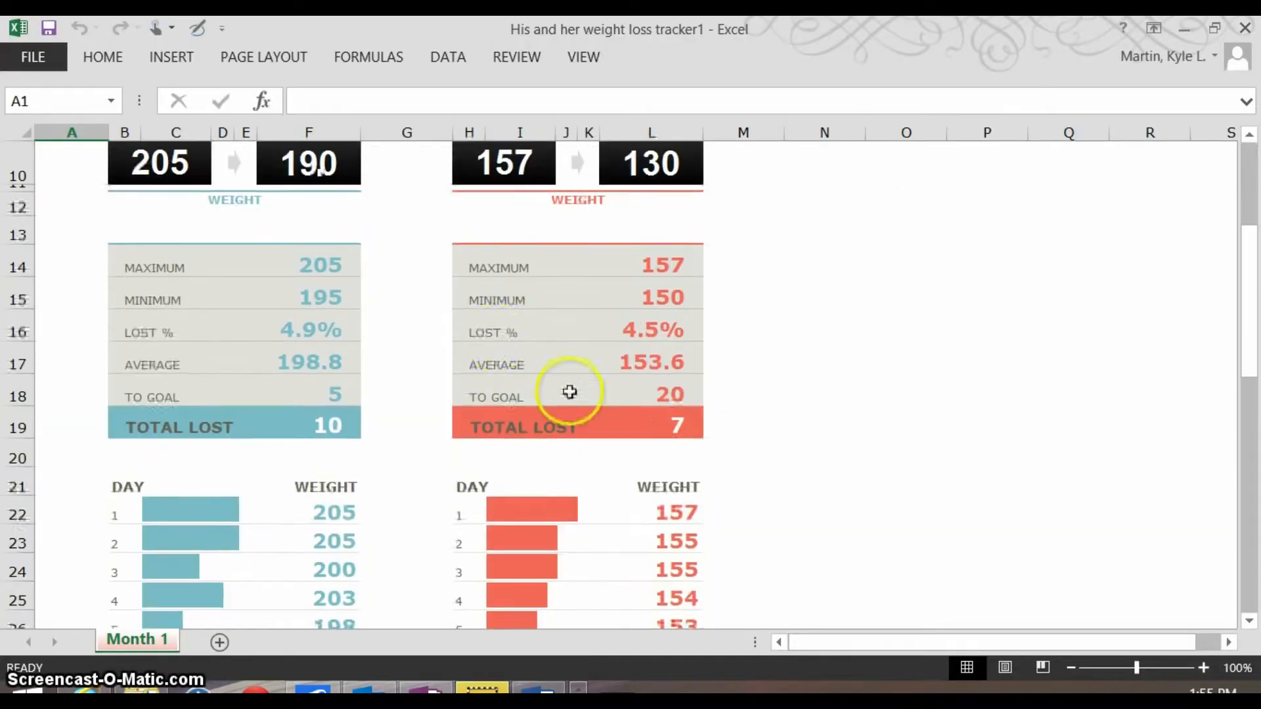
{"action": "scroll", "coordinate": [644, 442], "scroll_direction": "up", "scroll_amount": 4}
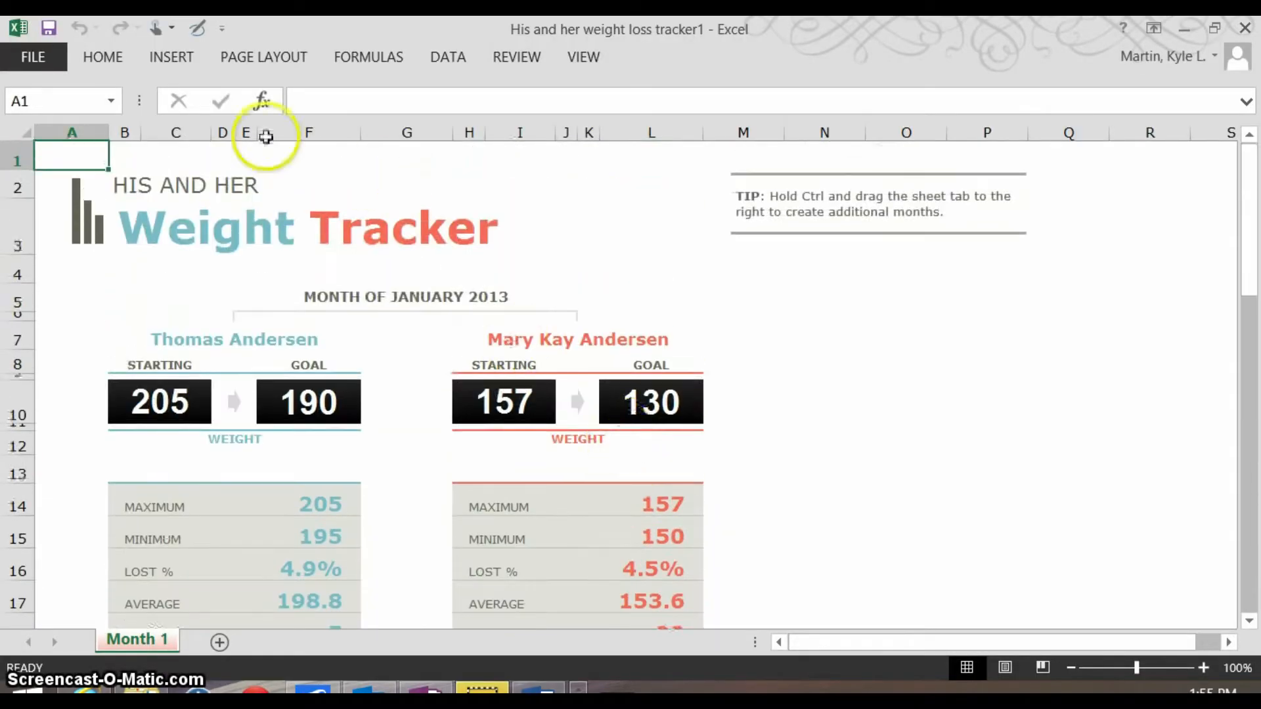
Step: Print the weight tracker workbook with Send To OneNote 2013 into the second student's section of the Case Management notebook
{"action": "left_click", "coordinate": [29, 60]}
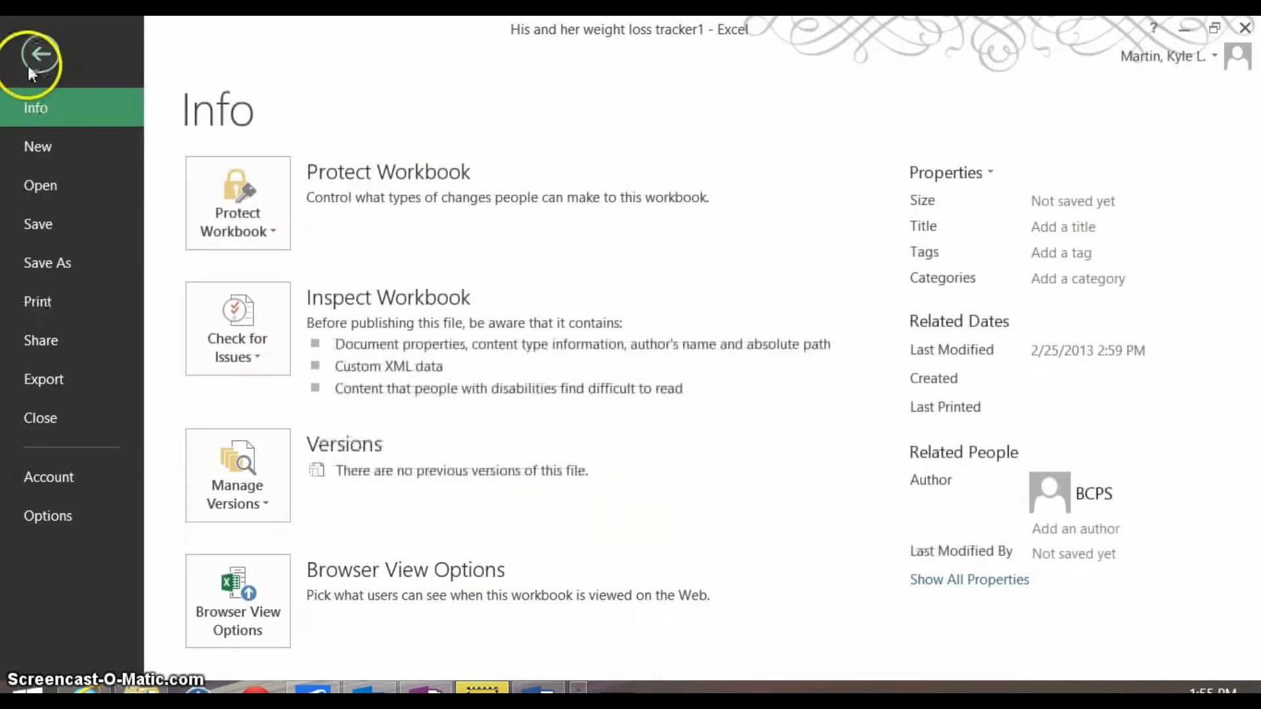
{"action": "left_click", "coordinate": [38, 304]}
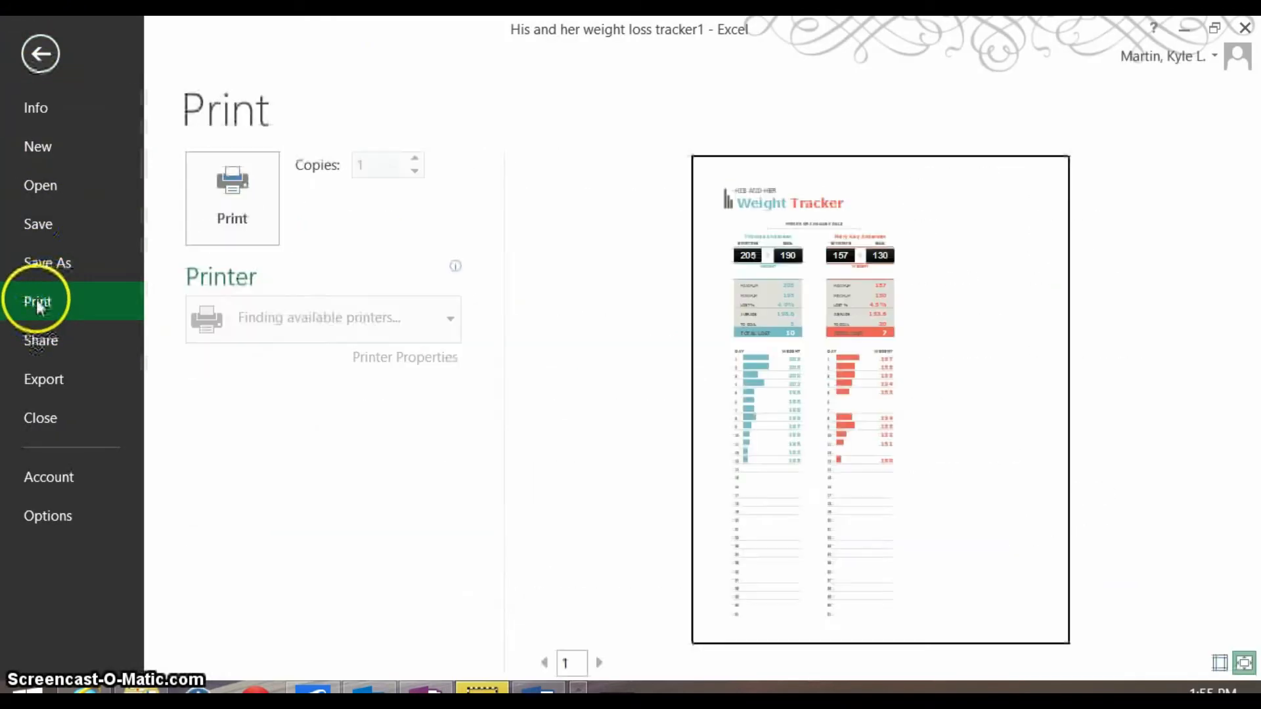
{"action": "left_click", "coordinate": [363, 336]}
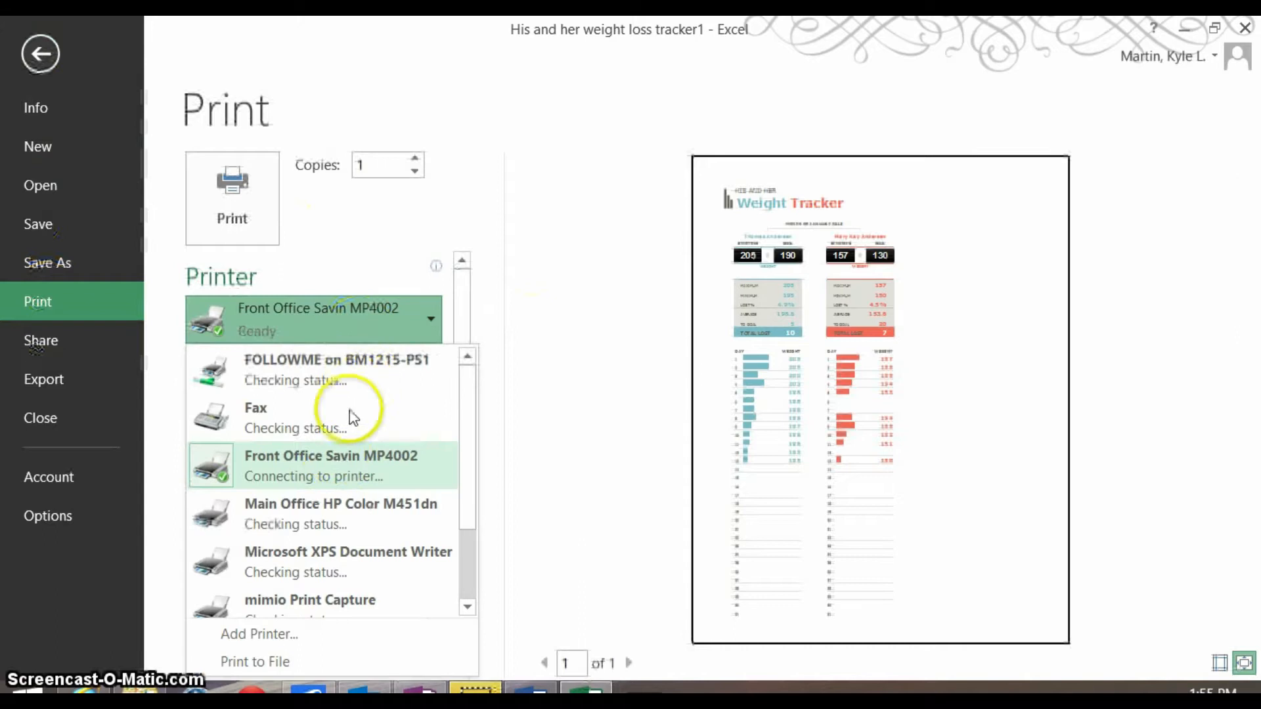
{"action": "left_click", "coordinate": [465, 589]}
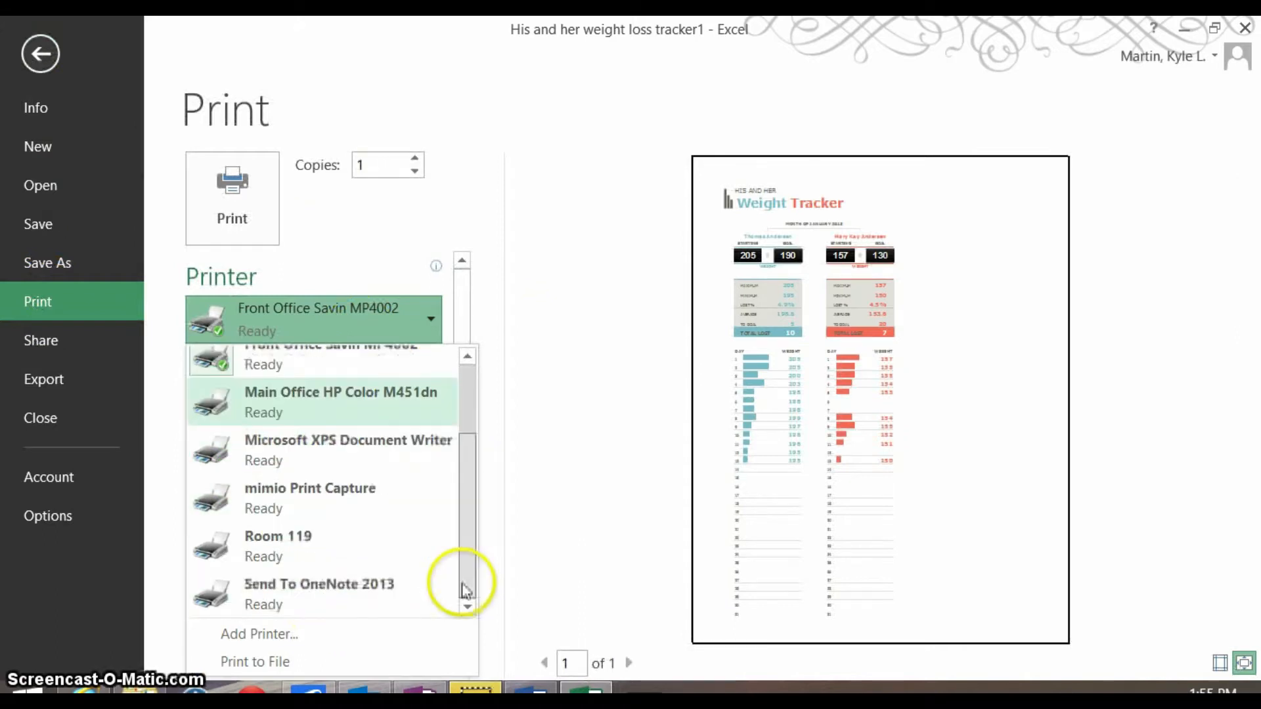
{"action": "left_click", "coordinate": [324, 601]}
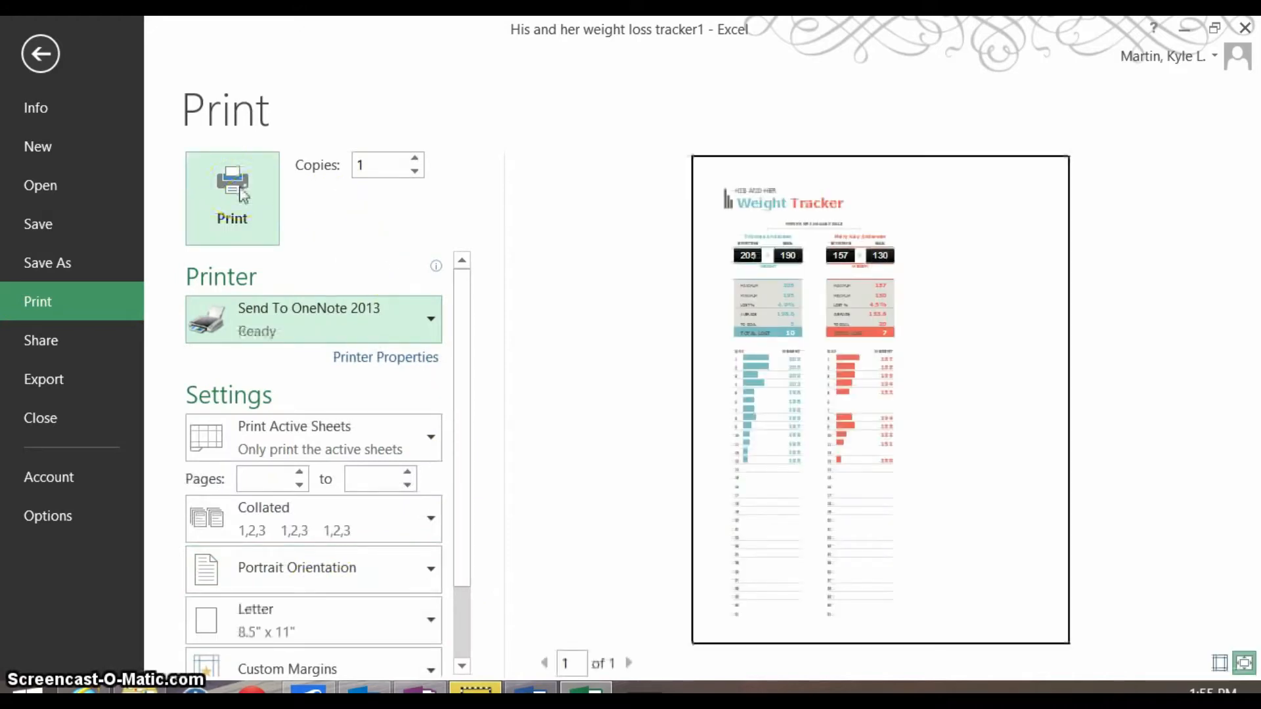
{"action": "left_click", "coordinate": [240, 191]}
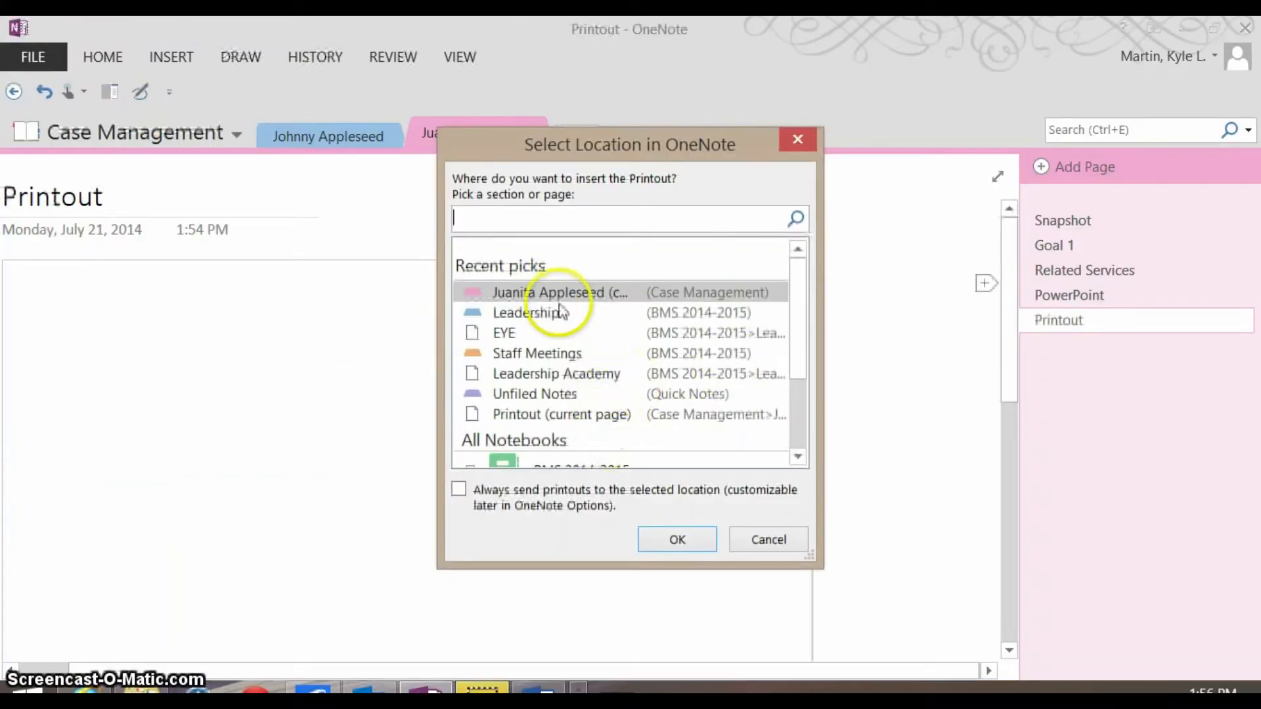
{"action": "left_click", "coordinate": [677, 540]}
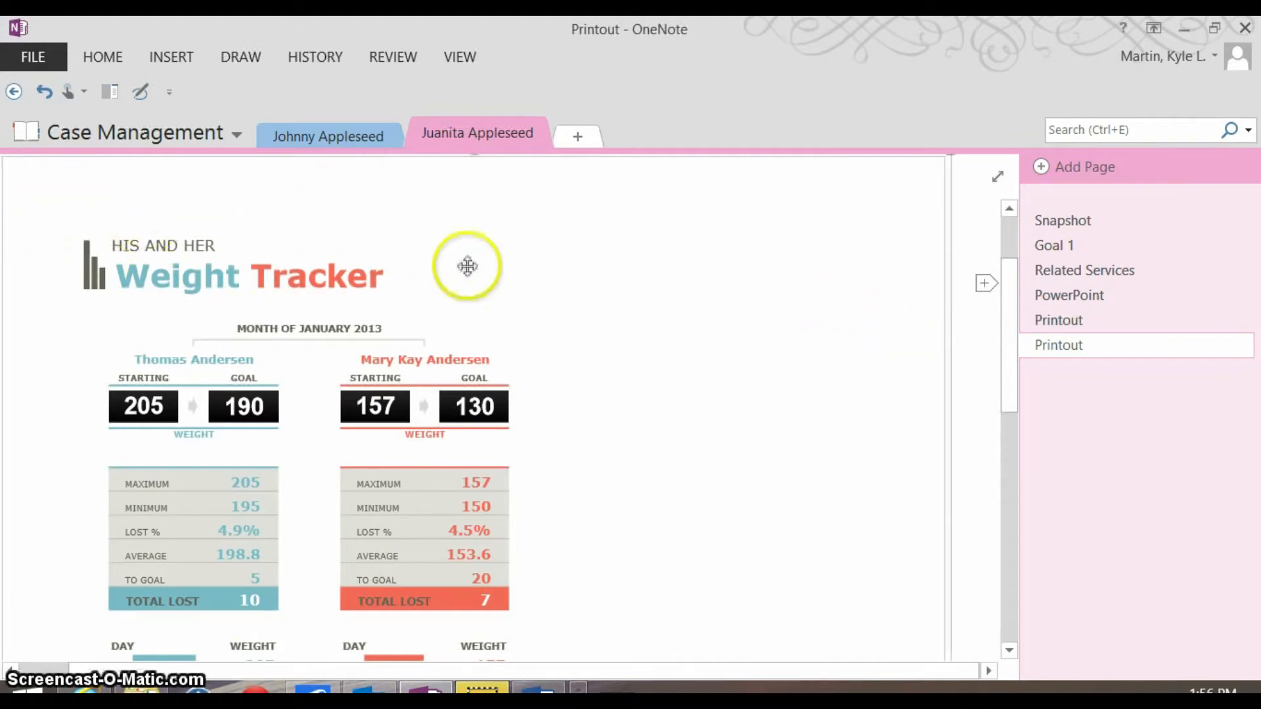
Step: Retitle the new Excel printout page as Weight Tracker and look through the printed sheet
{"action": "double_click", "coordinate": [105, 199]}
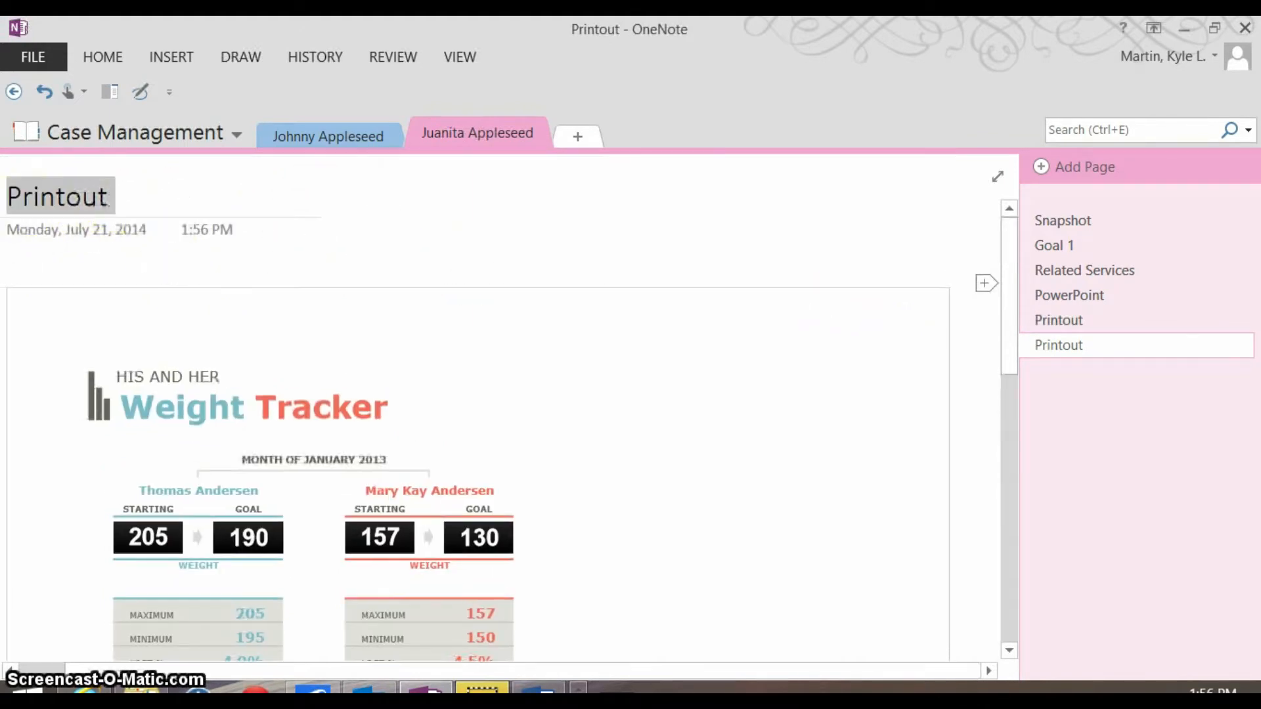
{"action": "type", "text": "Weight"}
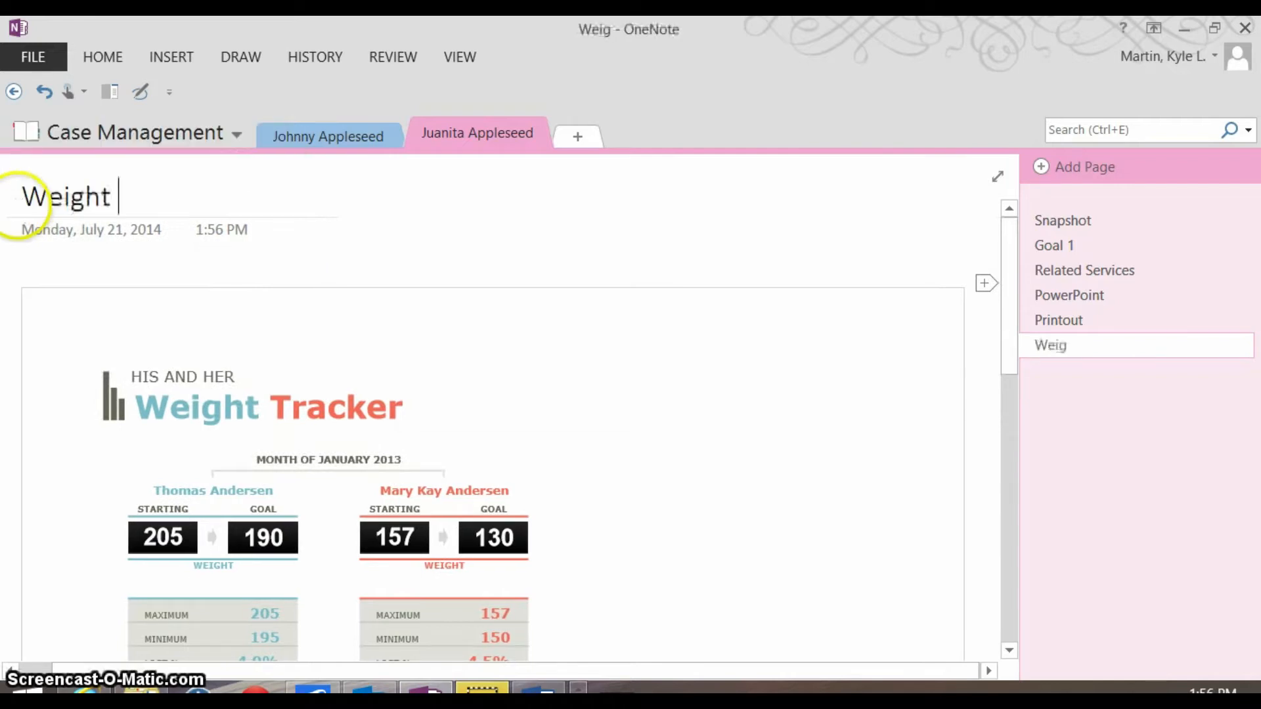
{"action": "type", "text": " Tracker"}
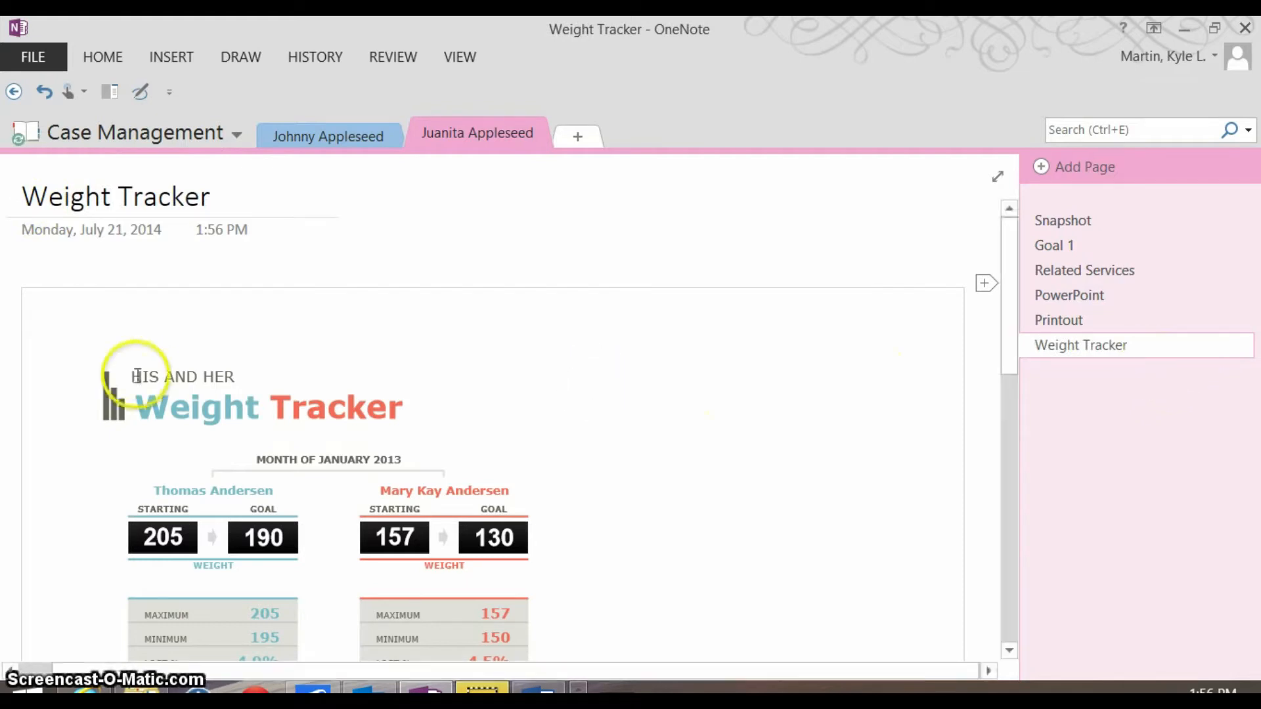
{"action": "scroll", "coordinate": [396, 479], "scroll_direction": "down", "scroll_amount": 3}
{"action": "scroll", "coordinate": [395, 479], "scroll_direction": "down", "scroll_amount": 3}
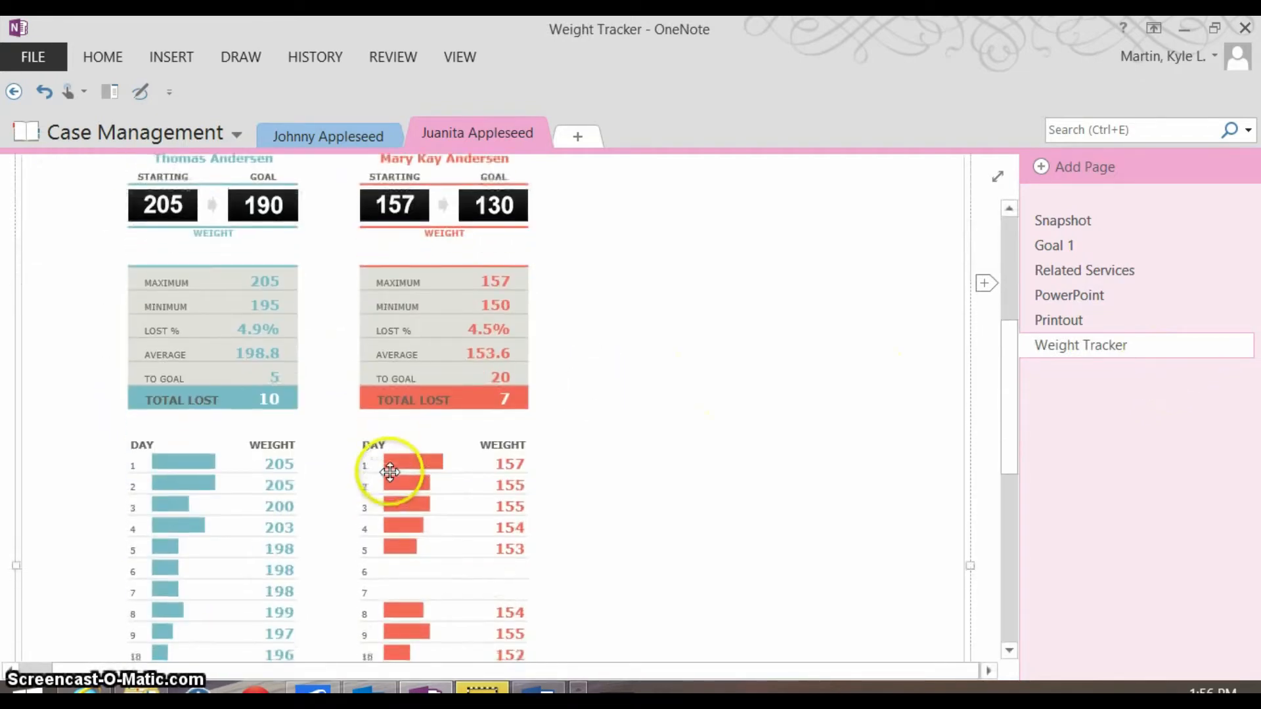
{"action": "scroll", "coordinate": [387, 472], "scroll_direction": "up", "scroll_amount": 6}
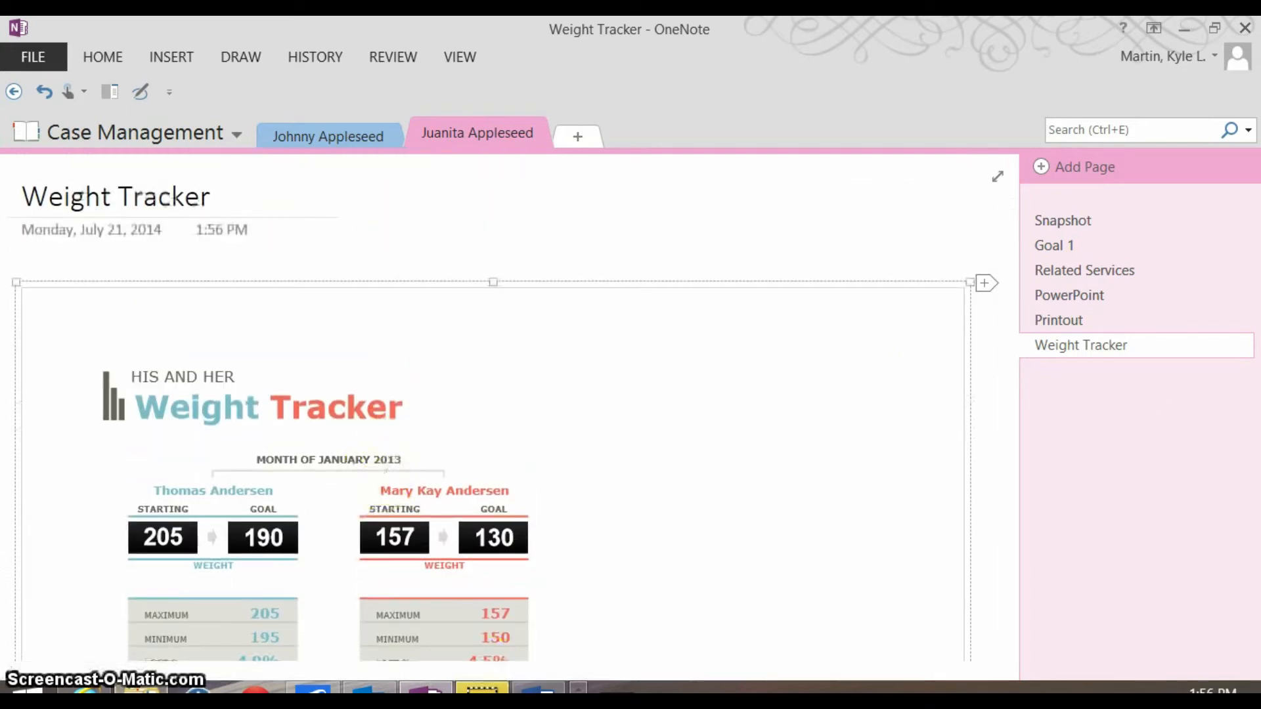
Step: Switch to PowerPoint 2013, create a presentation with the Ion theme and add two new slides
{"action": "left_click", "coordinate": [27, 690]}
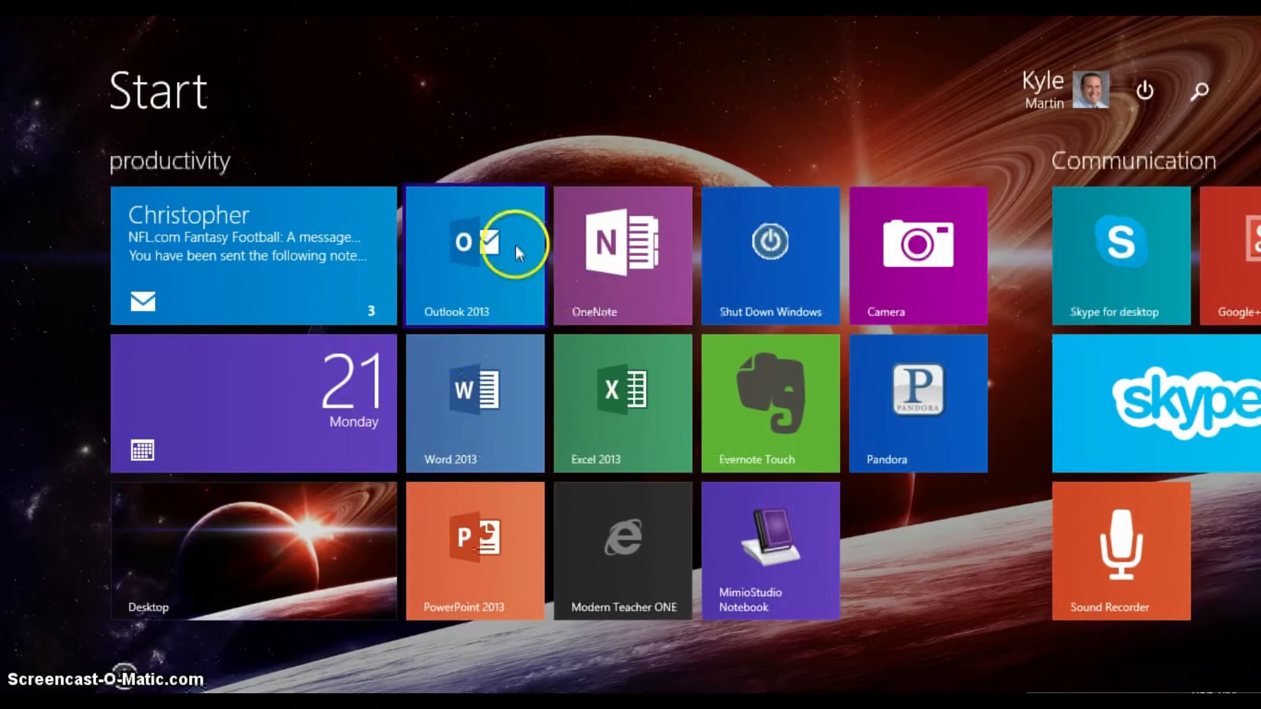
{"action": "left_click", "coordinate": [479, 570]}
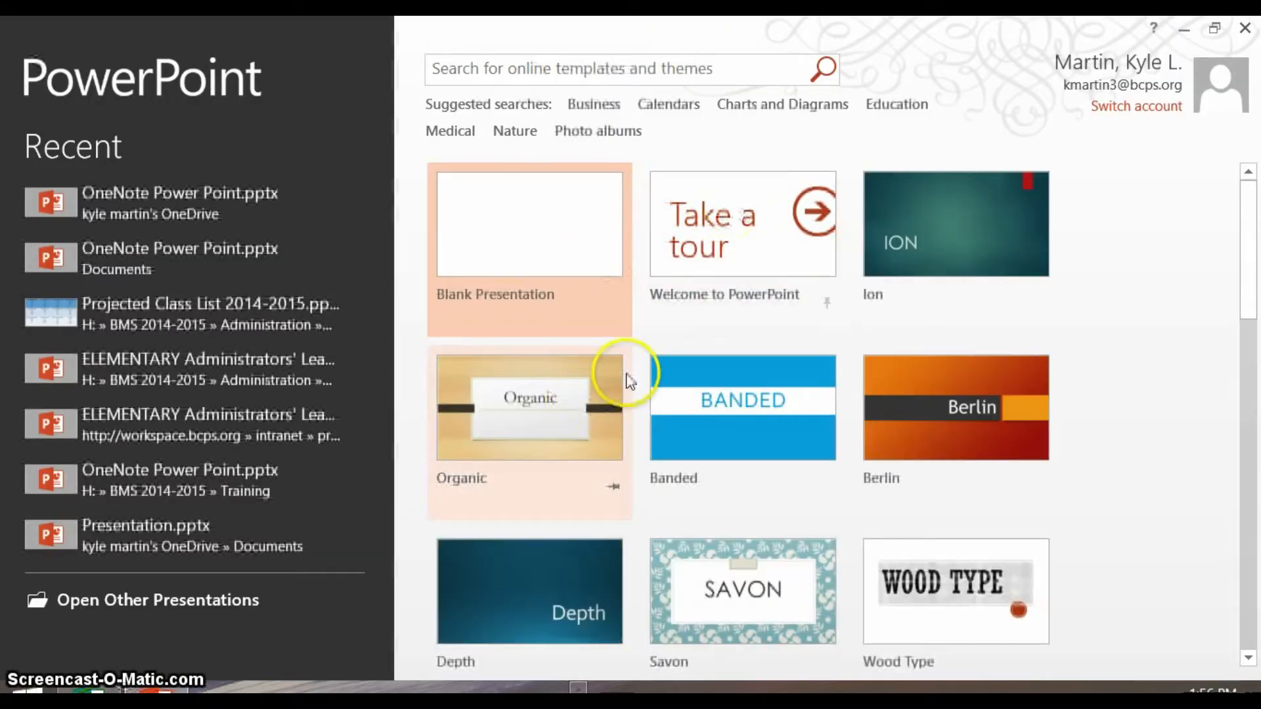
{"action": "left_click", "coordinate": [960, 218]}
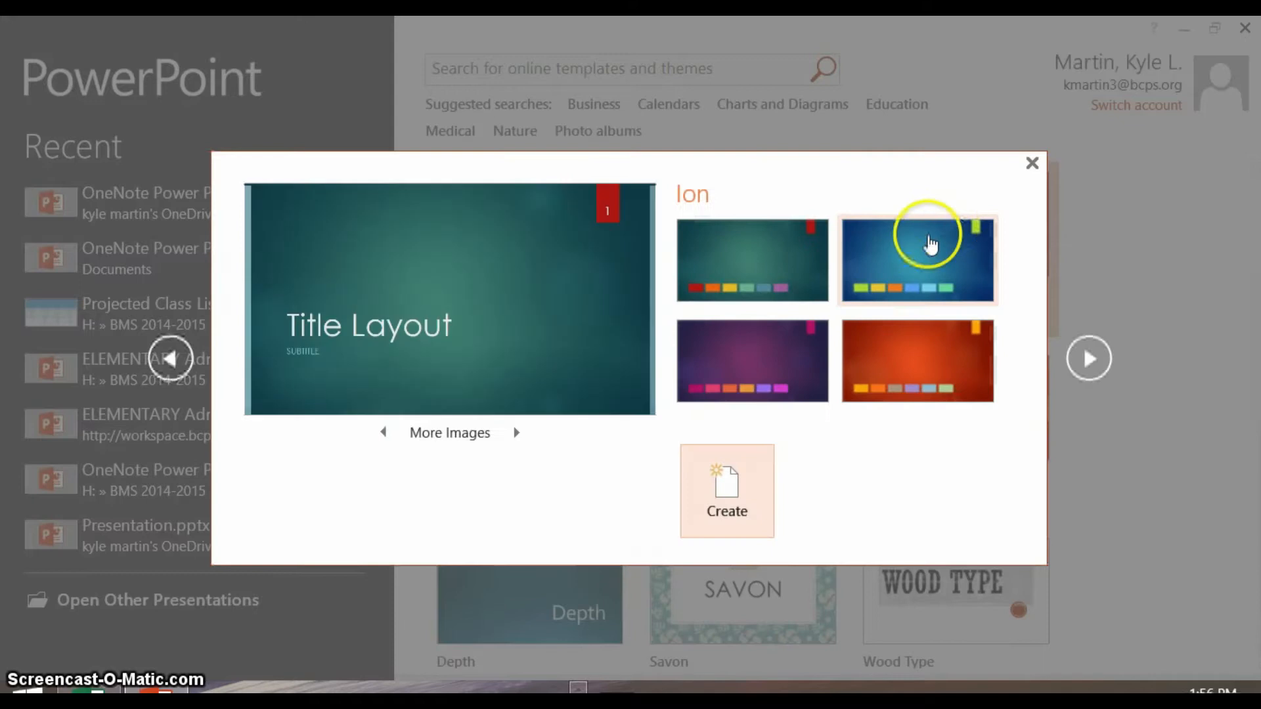
{"action": "left_click", "coordinate": [708, 495]}
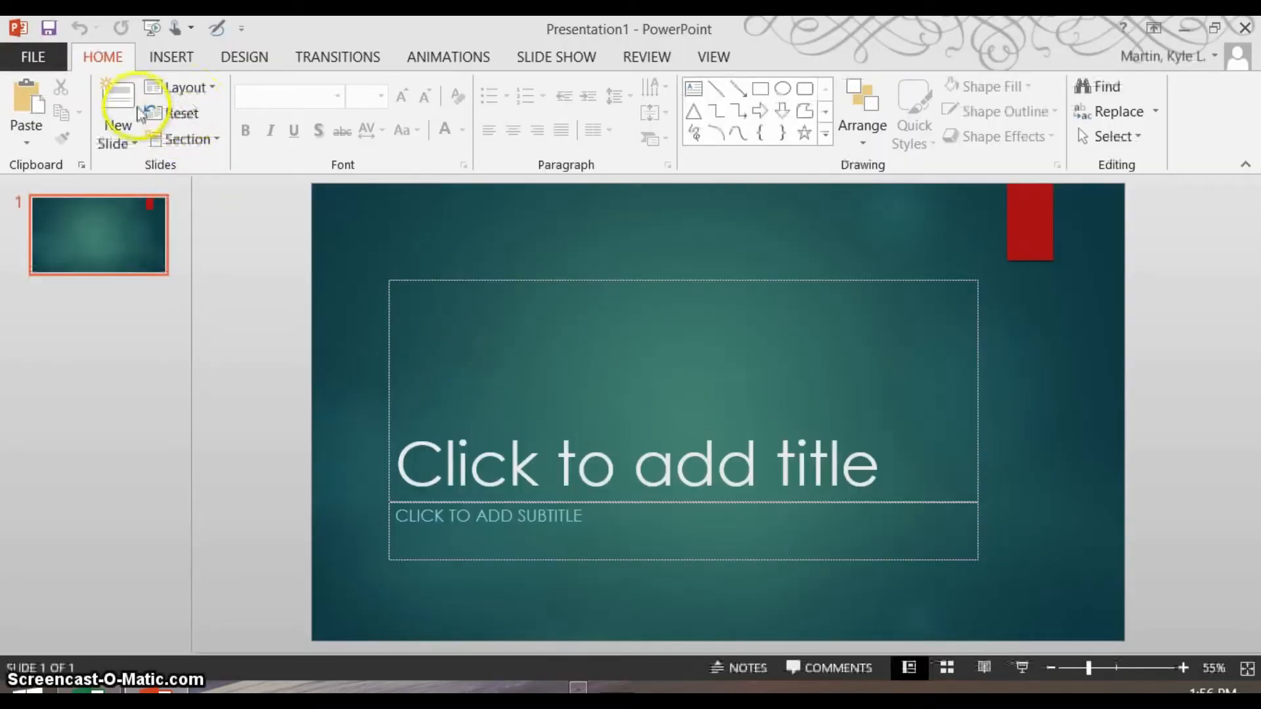
{"action": "left_click", "coordinate": [118, 109]}
{"action": "left_click", "coordinate": [115, 108]}
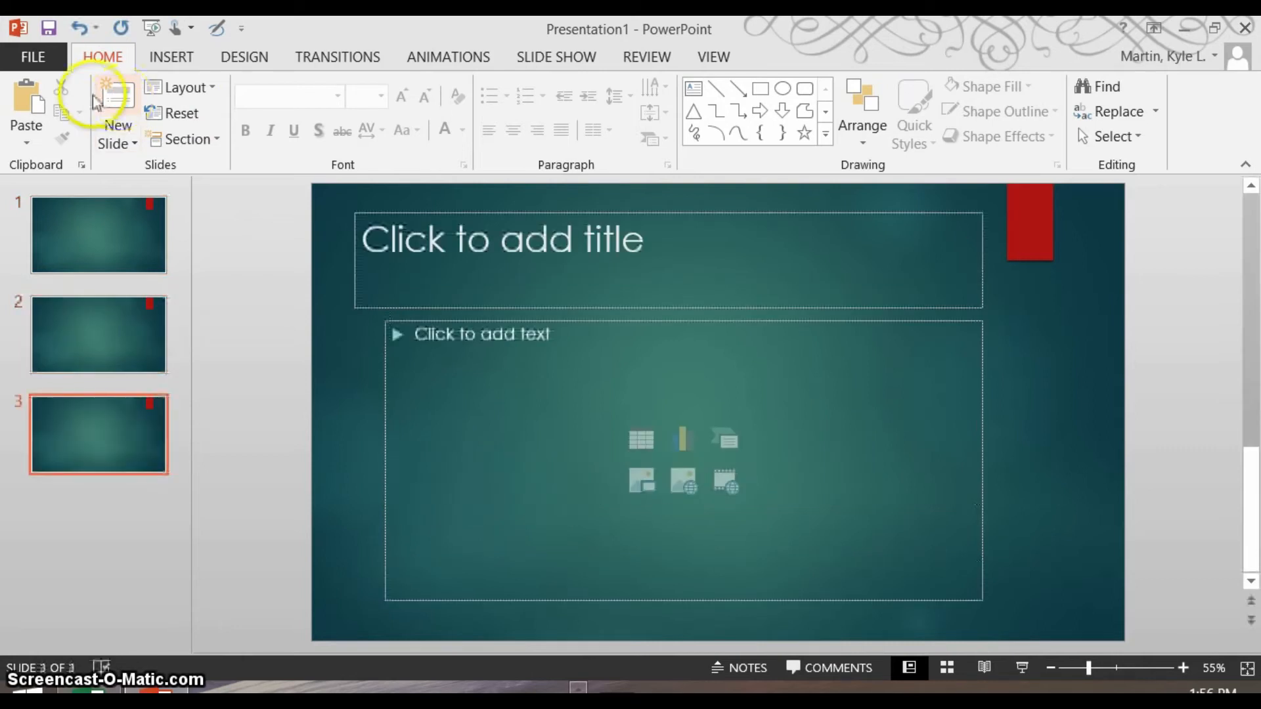
Step: Print all slides of the presentation with the Send To OneNote 2013 printer
{"action": "left_click", "coordinate": [30, 58]}
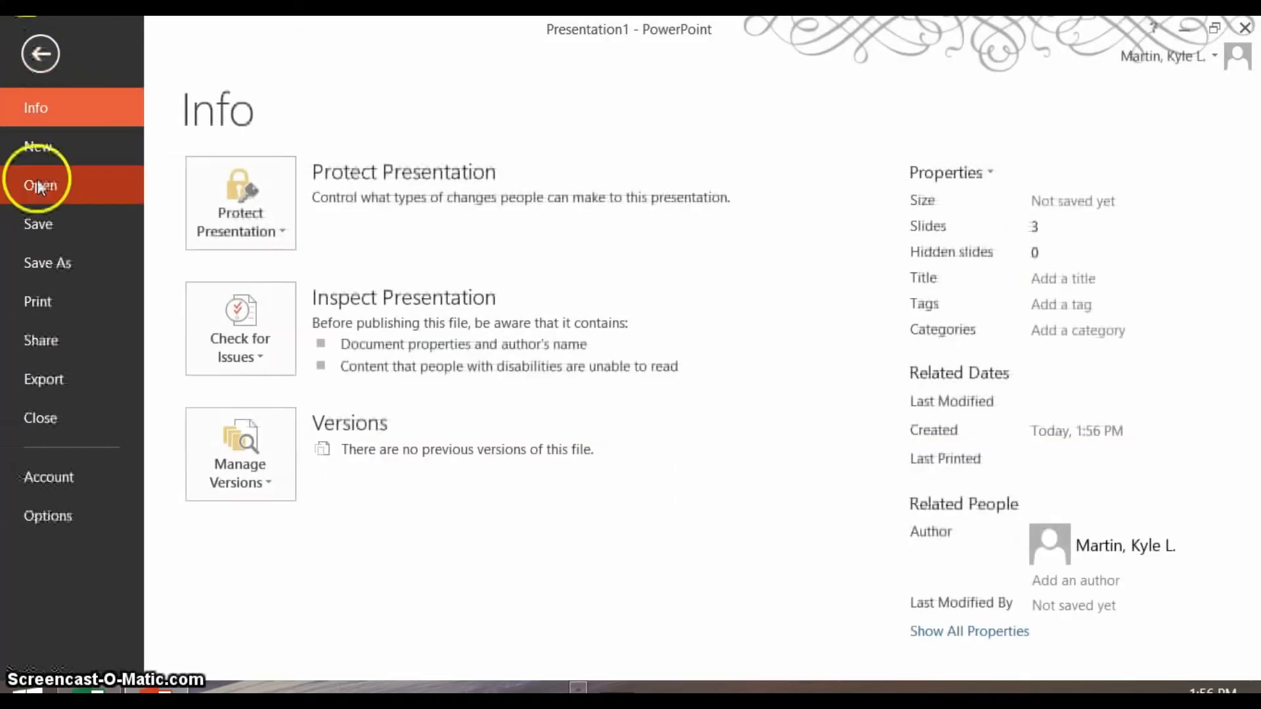
{"action": "left_click", "coordinate": [34, 310]}
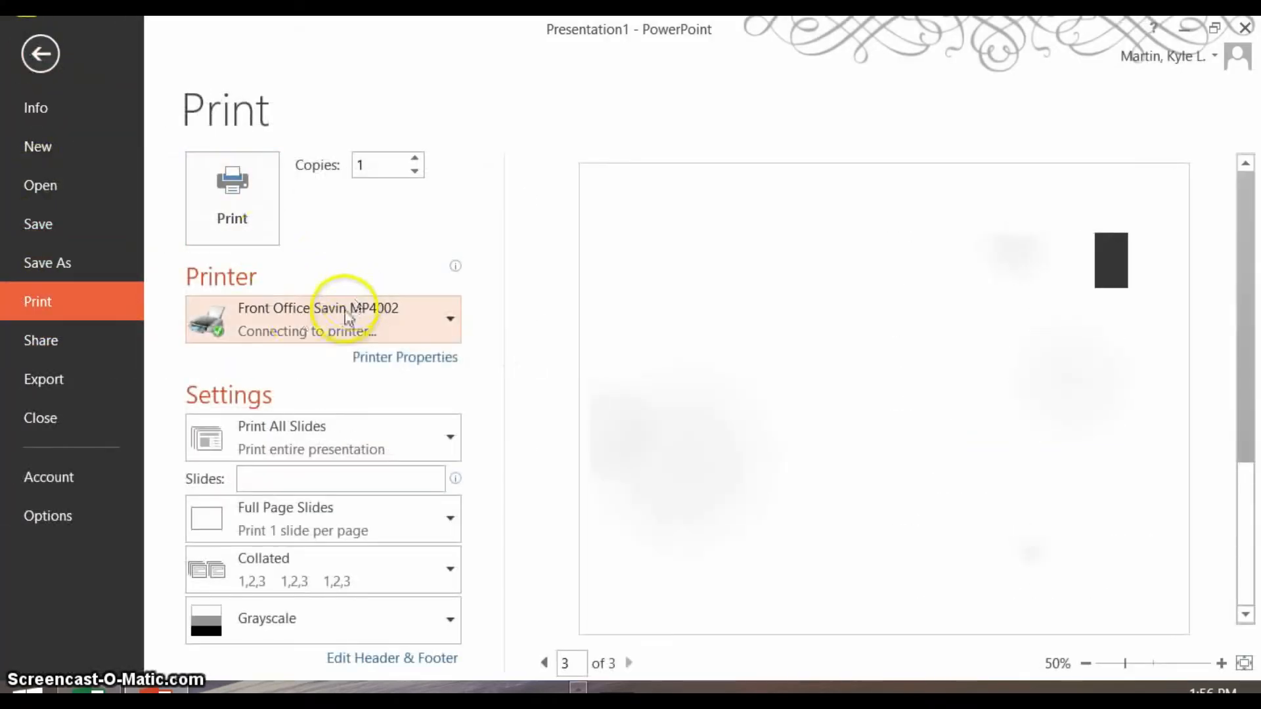
{"action": "left_click", "coordinate": [339, 320]}
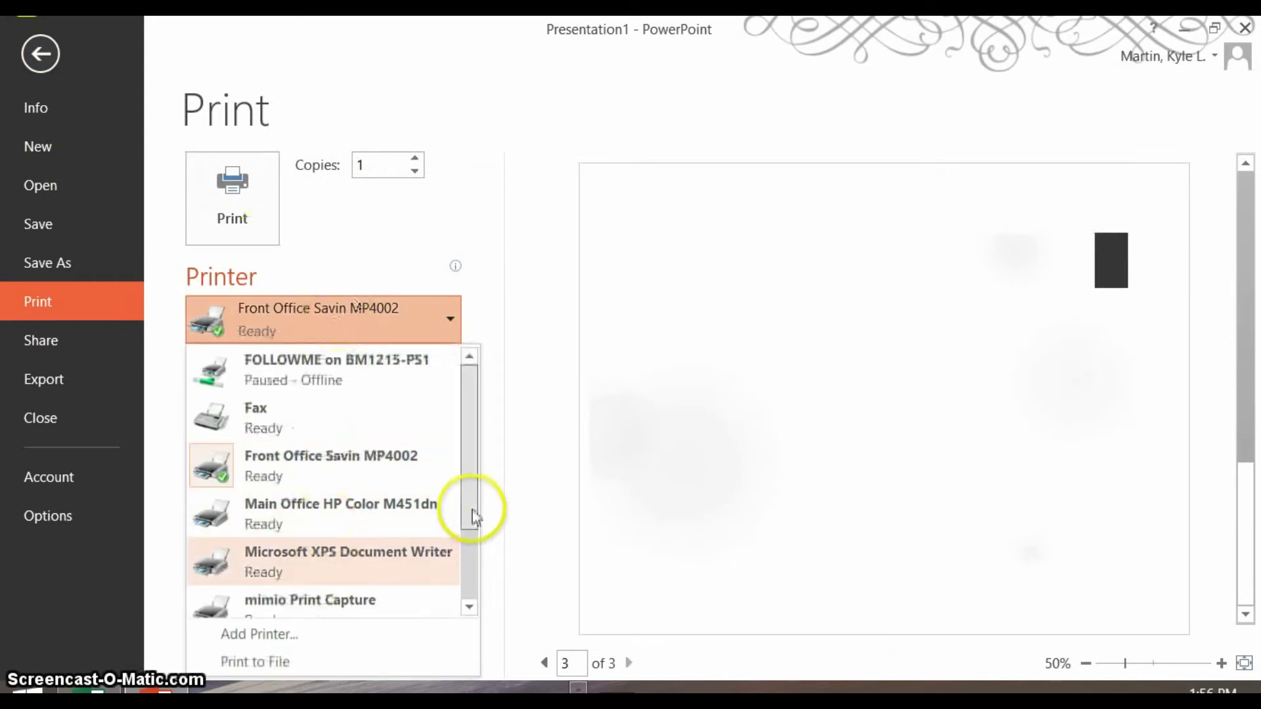
{"action": "left_click_drag", "start_coordinate": [470, 509], "coordinate": [470, 598]}
{"action": "left_click", "coordinate": [309, 597]}
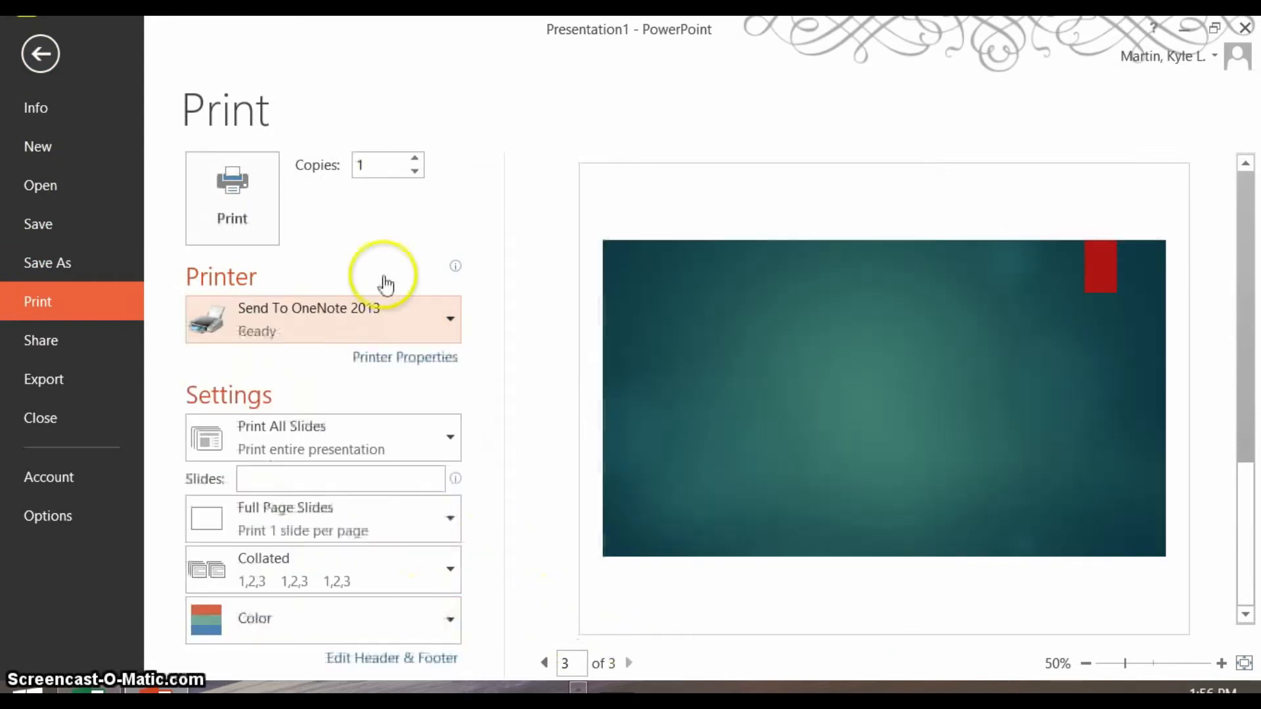
{"action": "left_click", "coordinate": [252, 172]}
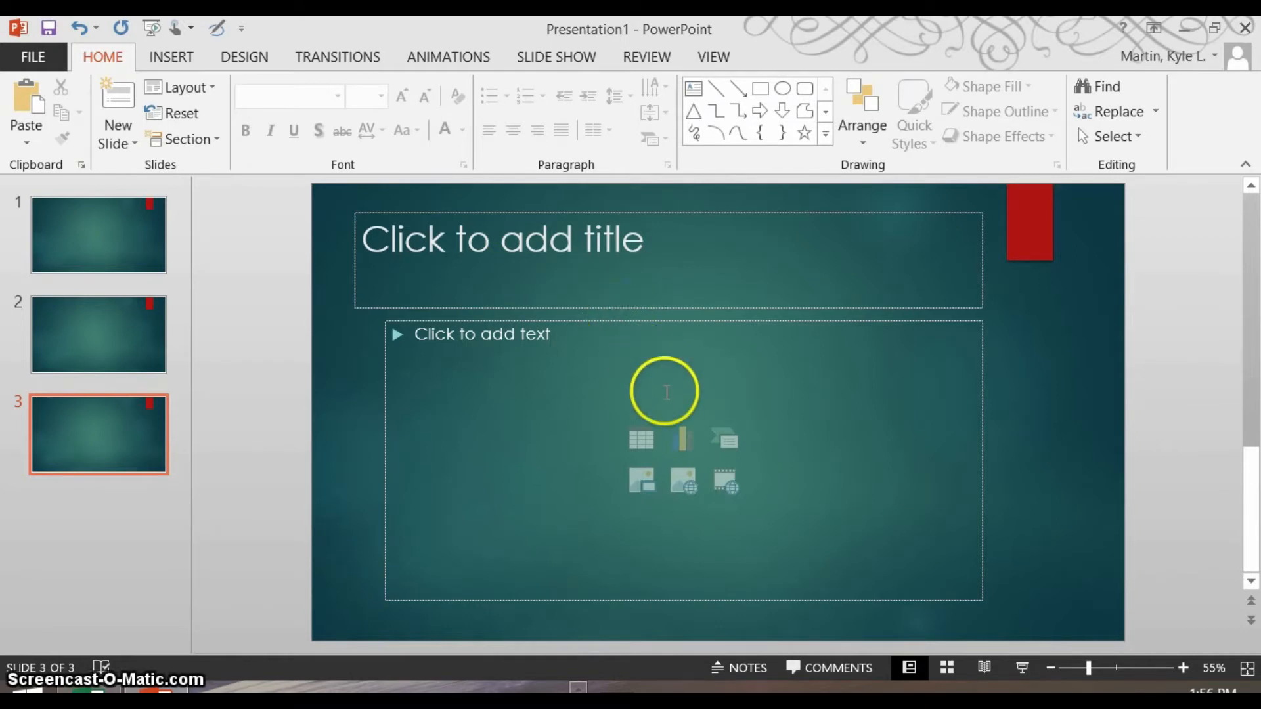
Step: Switch to OneNote and insert the slide printout in the second student's section of the Case Management notebook
{"action": "mouse_move", "coordinate": [578, 690]}
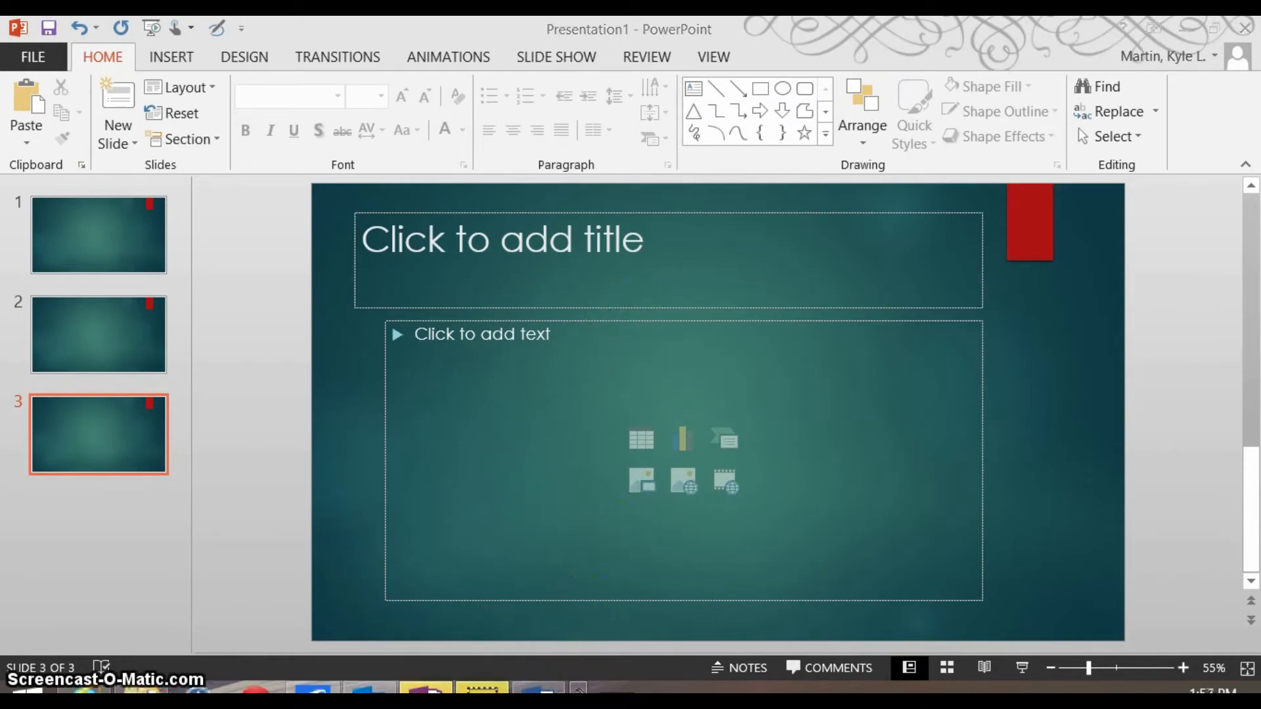
{"action": "left_click", "coordinate": [425, 687]}
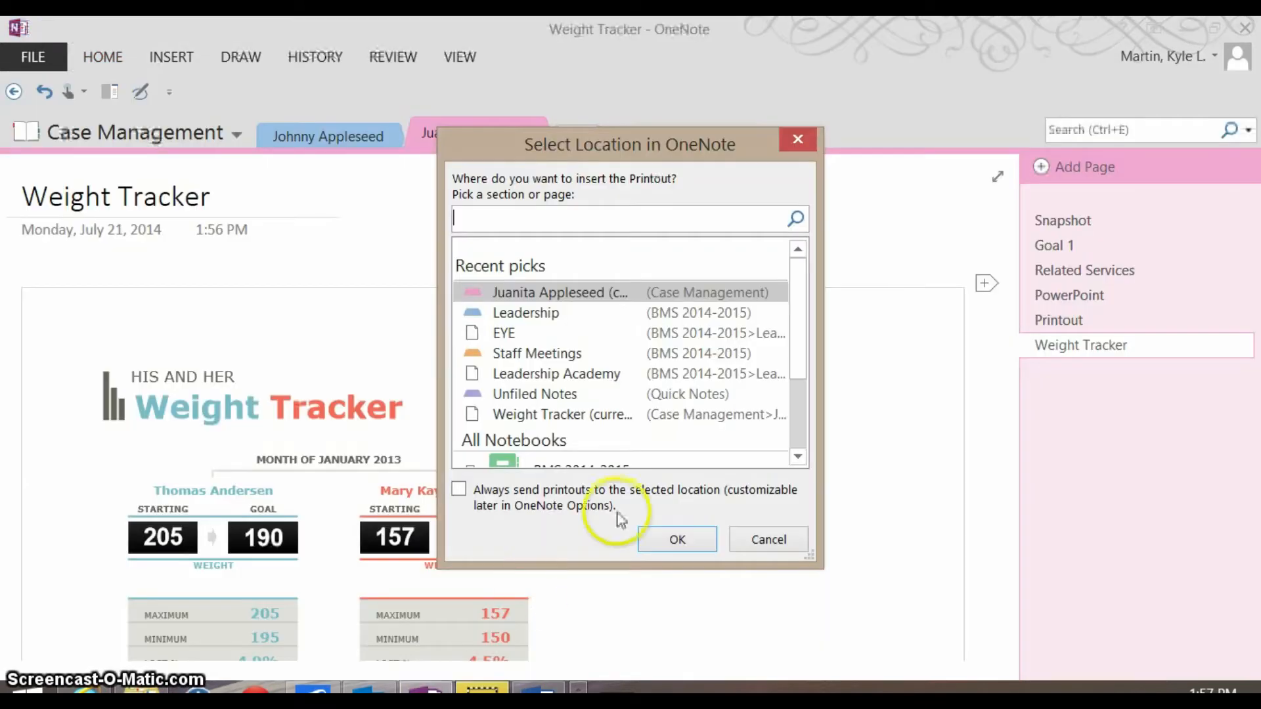
{"action": "left_click", "coordinate": [584, 297]}
{"action": "left_click", "coordinate": [688, 541]}
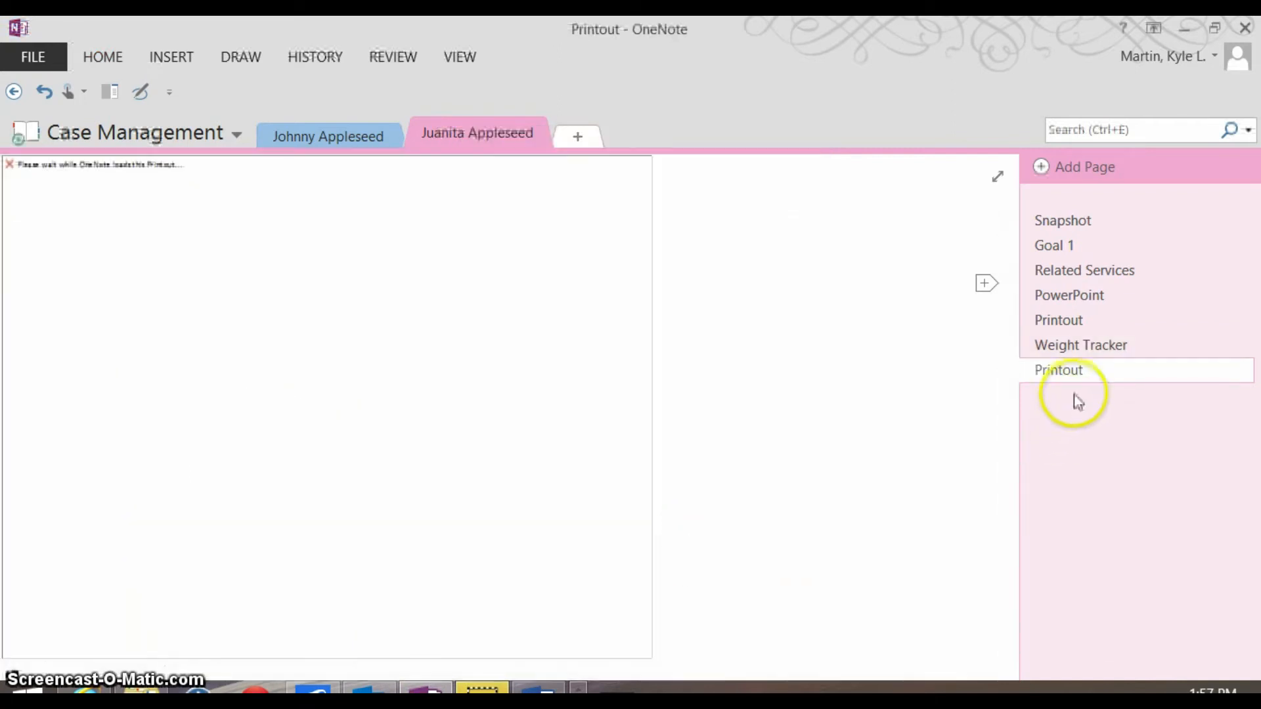
{"action": "scroll", "coordinate": [356, 369], "scroll_direction": "down", "scroll_amount": 10}
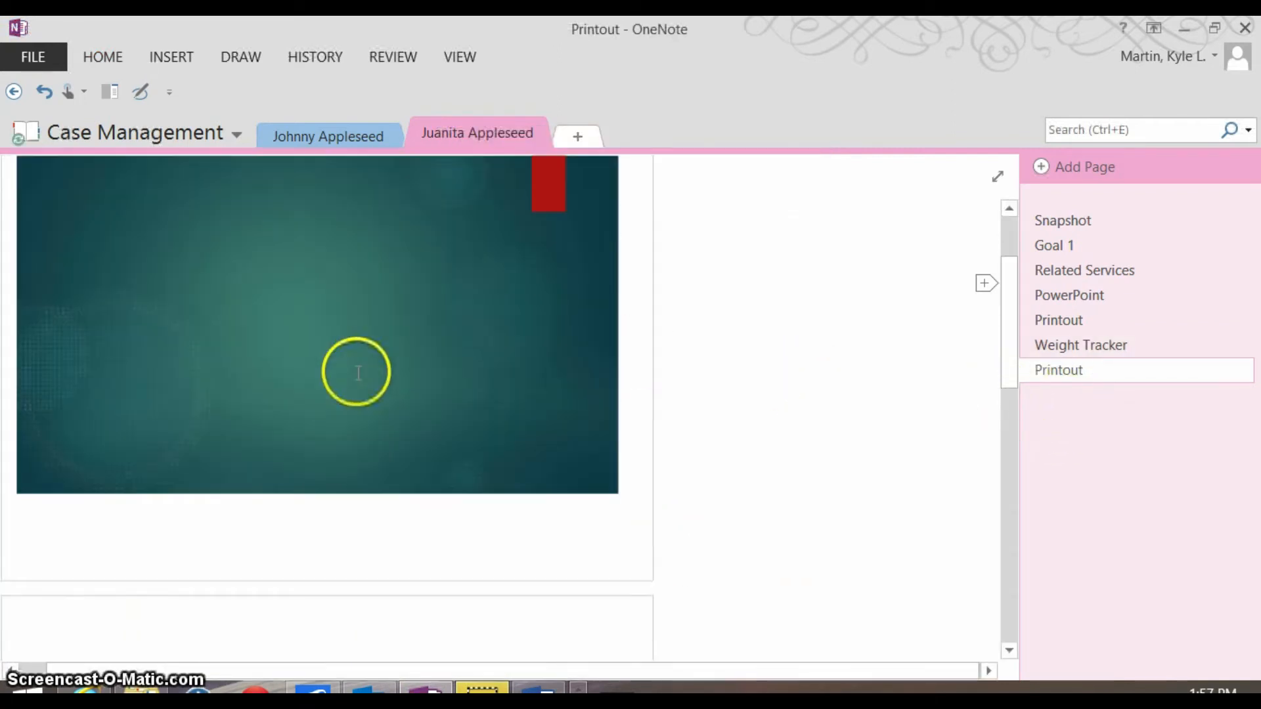
Step: Look through the printed slides on the new Printout page and review the options for inserting content
{"action": "scroll", "coordinate": [358, 371], "scroll_direction": "down", "scroll_amount": 8}
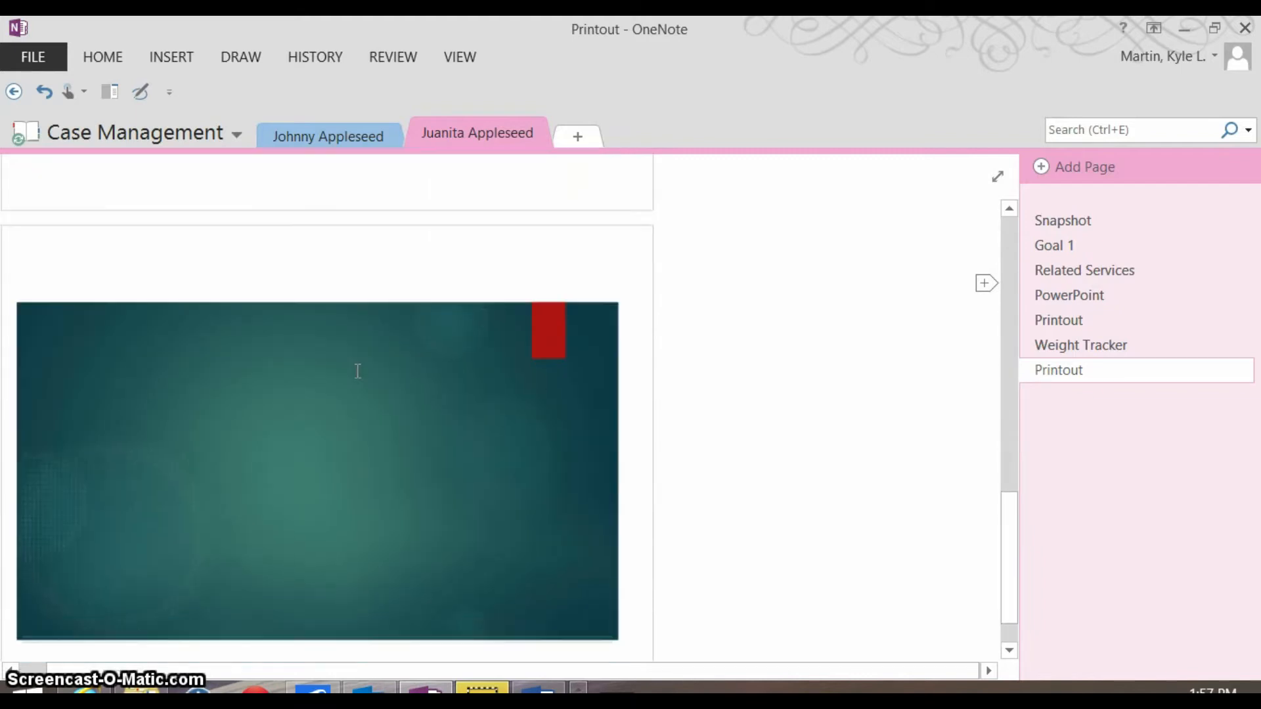
{"action": "scroll", "coordinate": [375, 394], "scroll_direction": "up", "scroll_amount": 20}
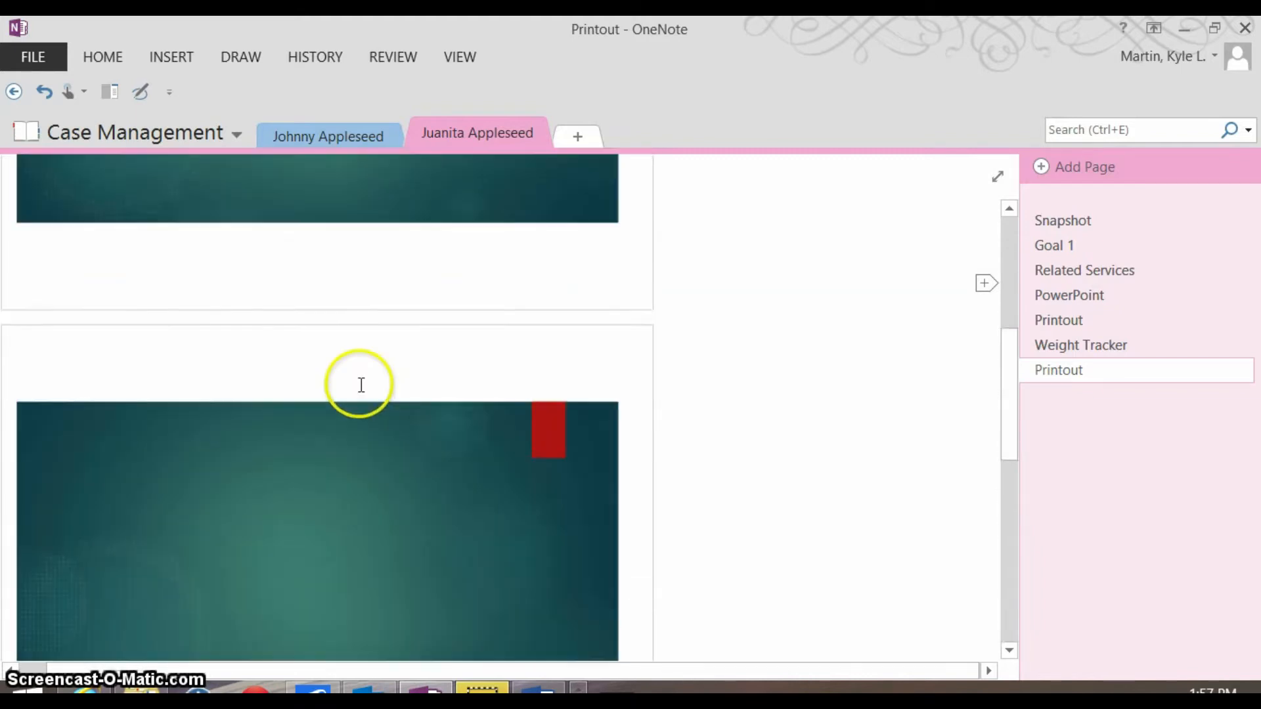
{"action": "left_click", "coordinate": [168, 58]}
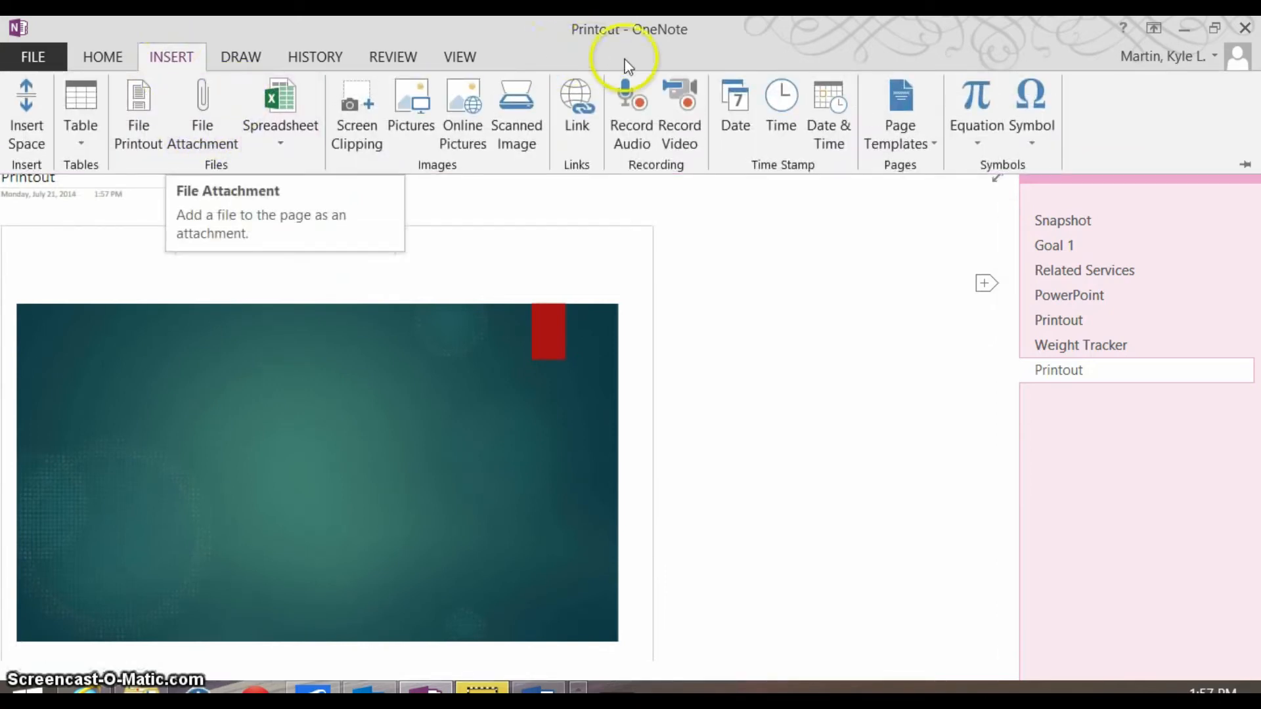
Step: Switch away from OneNote to view the apps on the Start screen, and return to the slide printout page
{"action": "left_click", "coordinate": [1180, 31]}
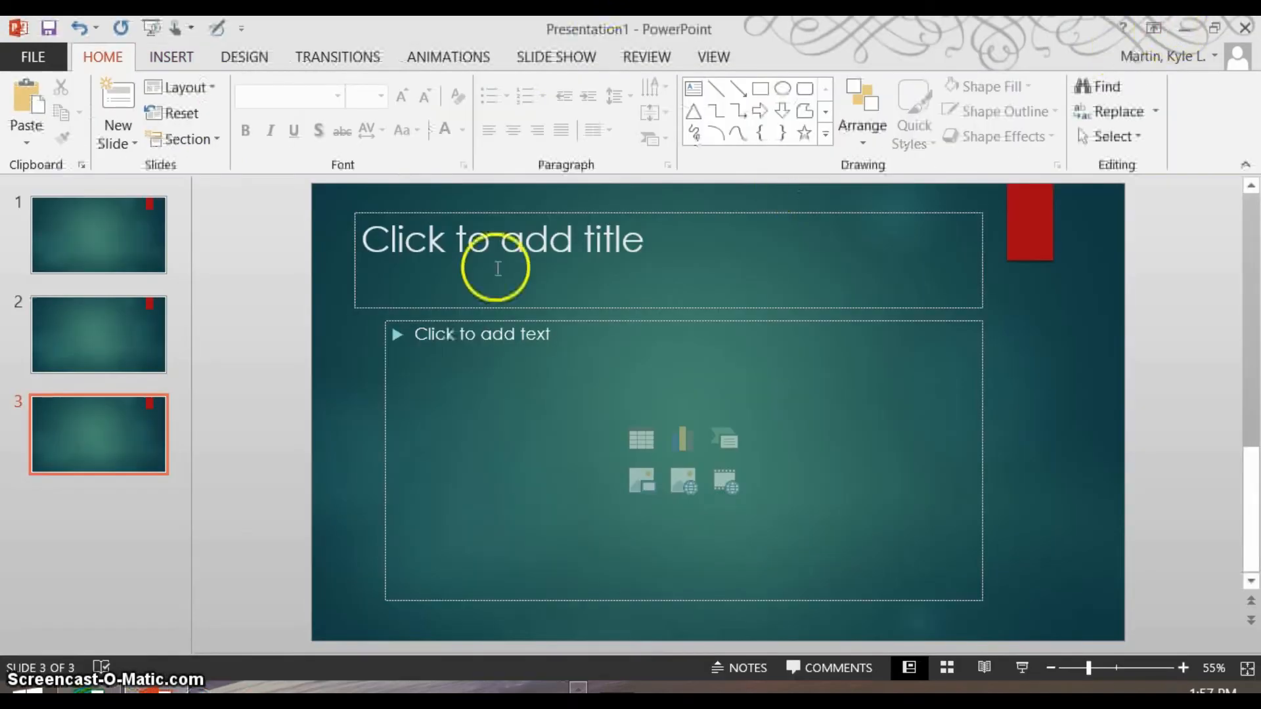
{"action": "key", "text": "super"}
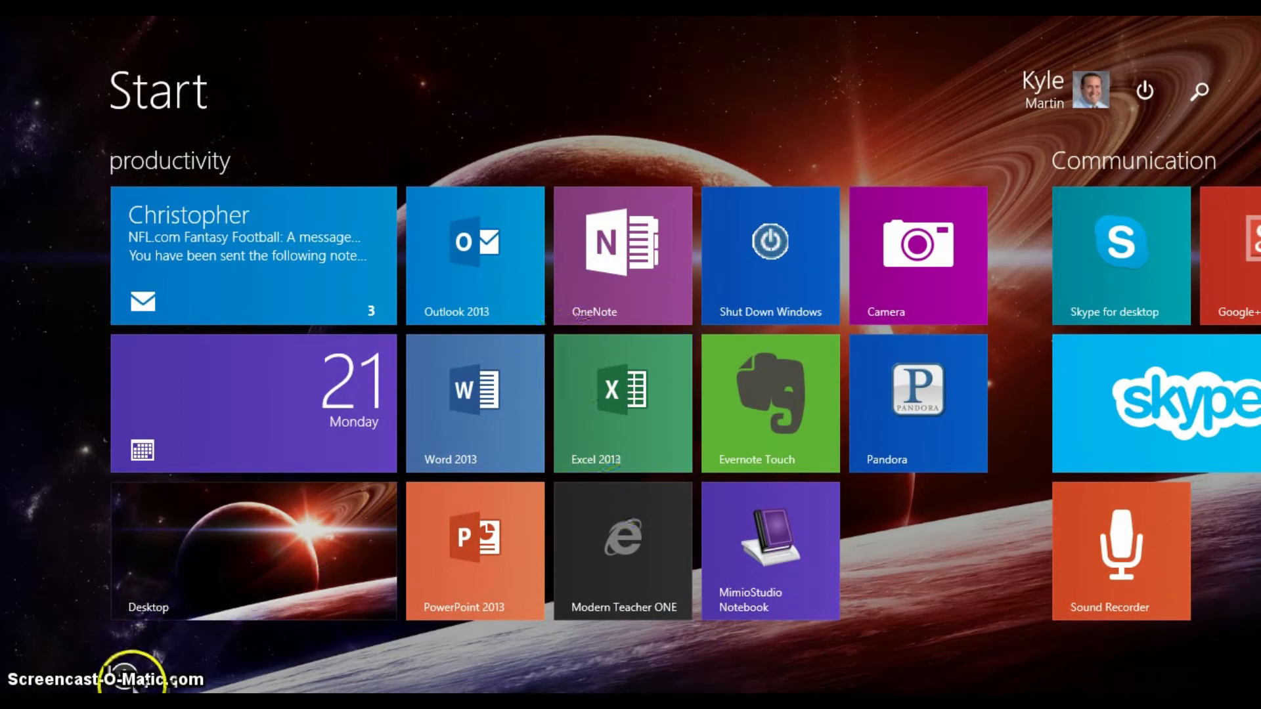
{"action": "left_click", "coordinate": [177, 587]}
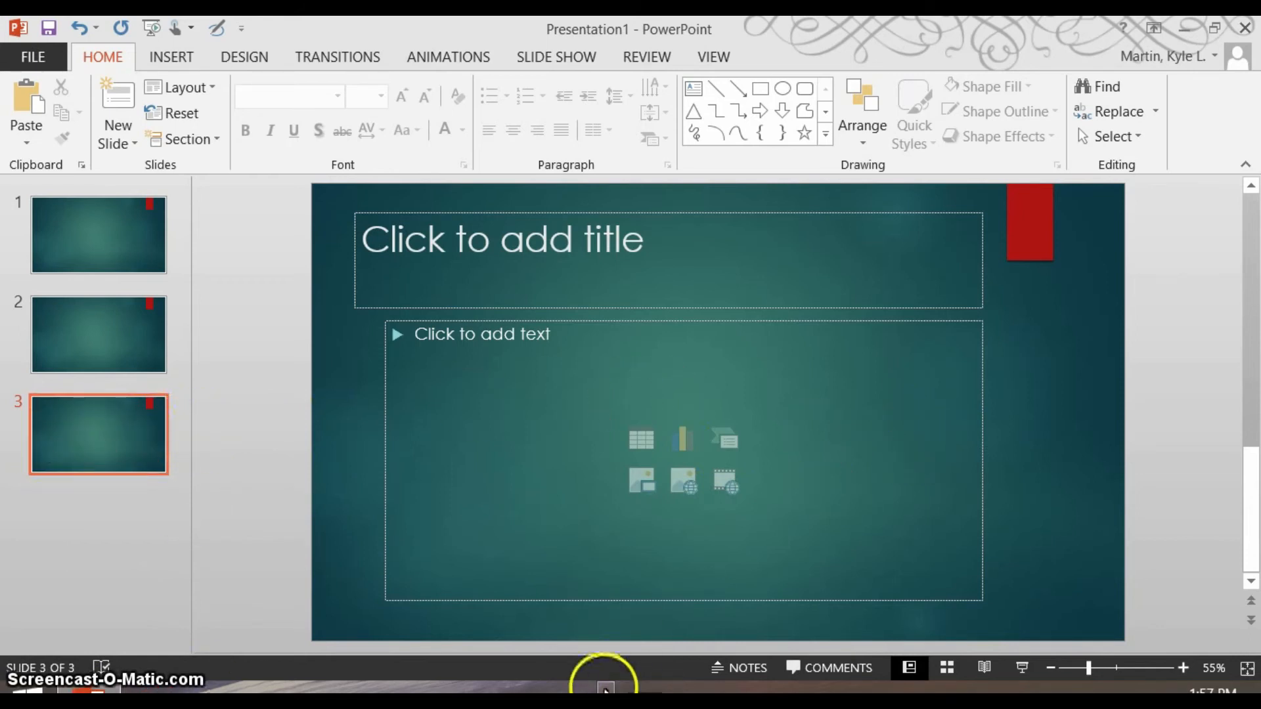
{"action": "left_click", "coordinate": [414, 656]}
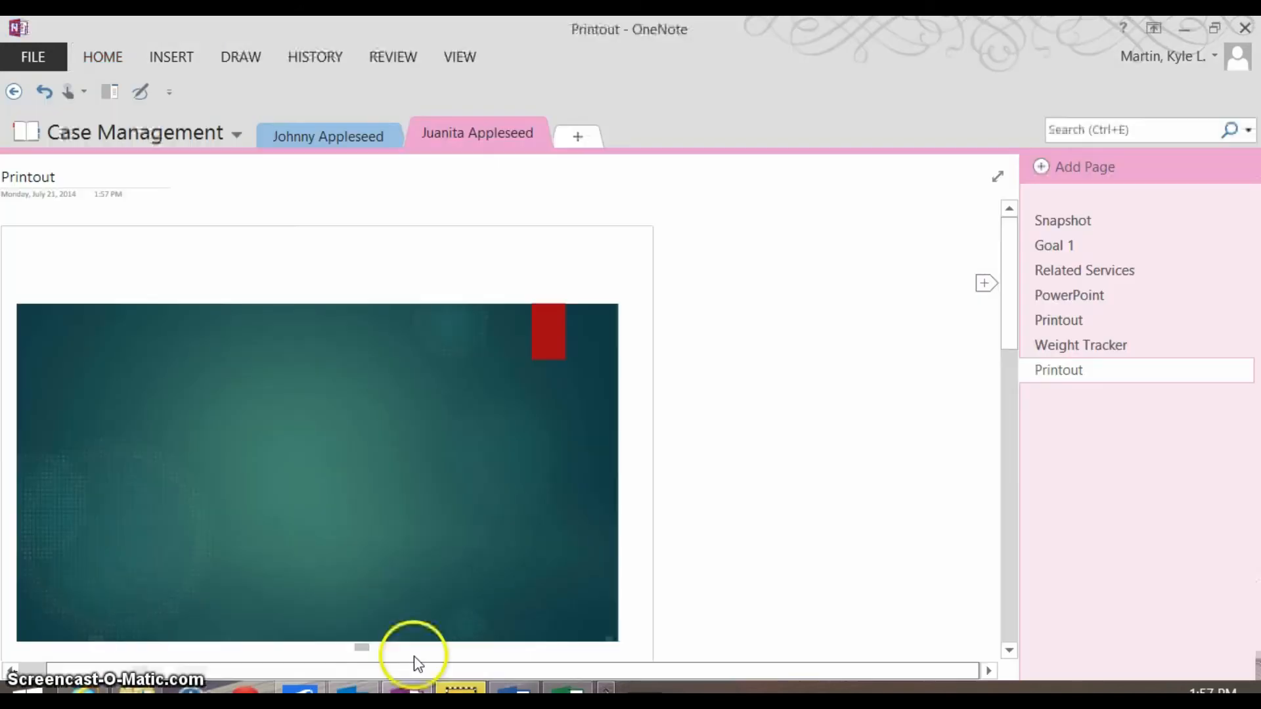
Step: Open the first student's section and move the embedded spreadsheet grid beneath the Blank Student SnapShot Word attachment
{"action": "left_click", "coordinate": [348, 137]}
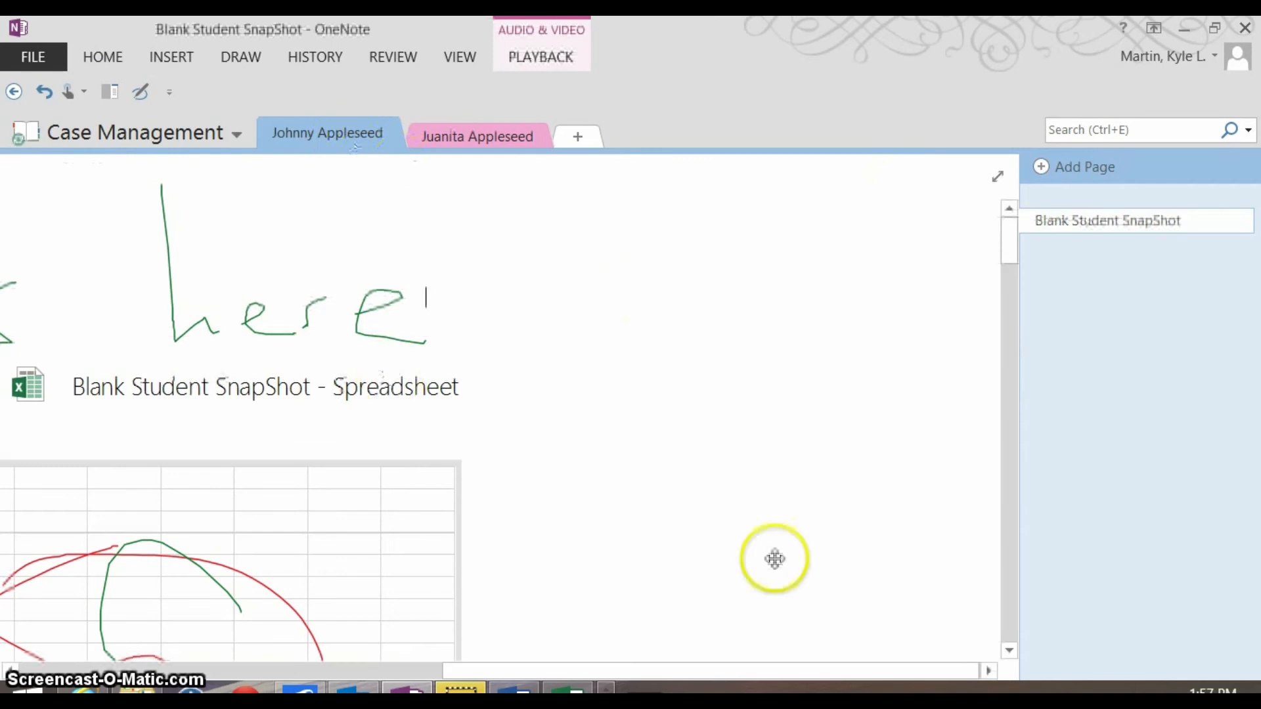
{"action": "left_click_drag", "start_coordinate": [742, 673], "coordinate": [134, 606]}
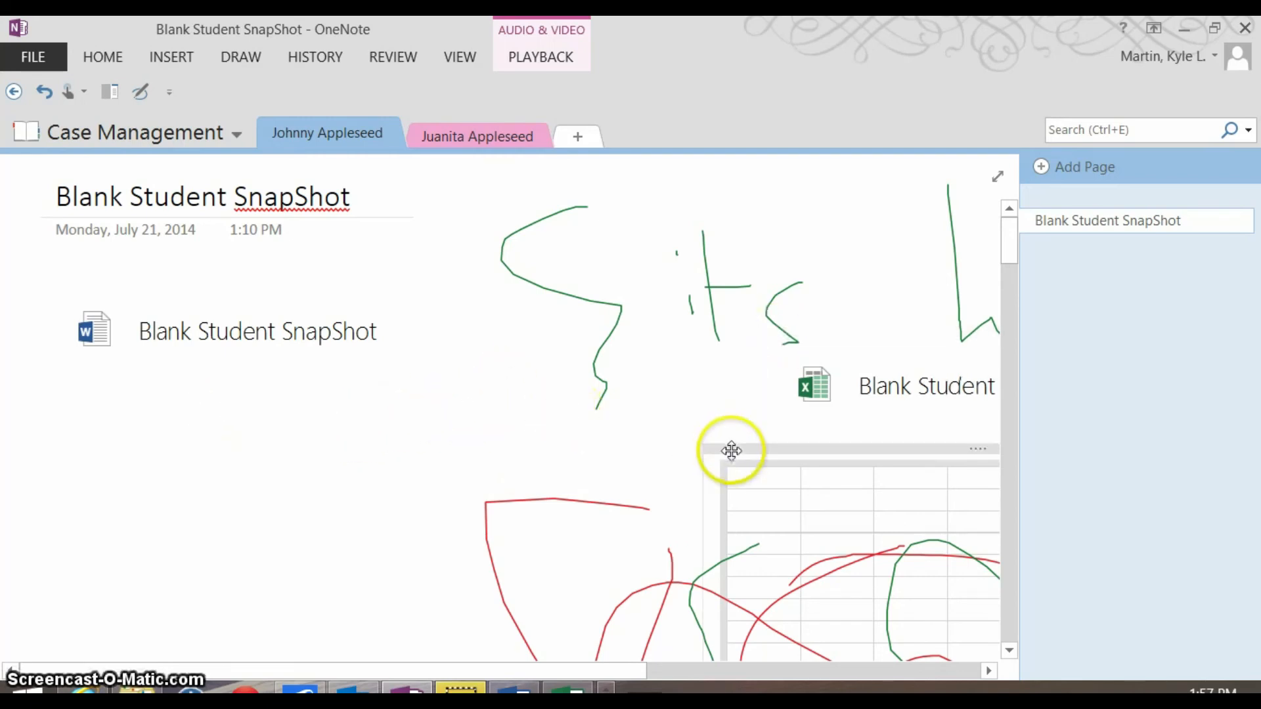
{"action": "left_click_drag", "start_coordinate": [751, 445], "coordinate": [100, 452]}
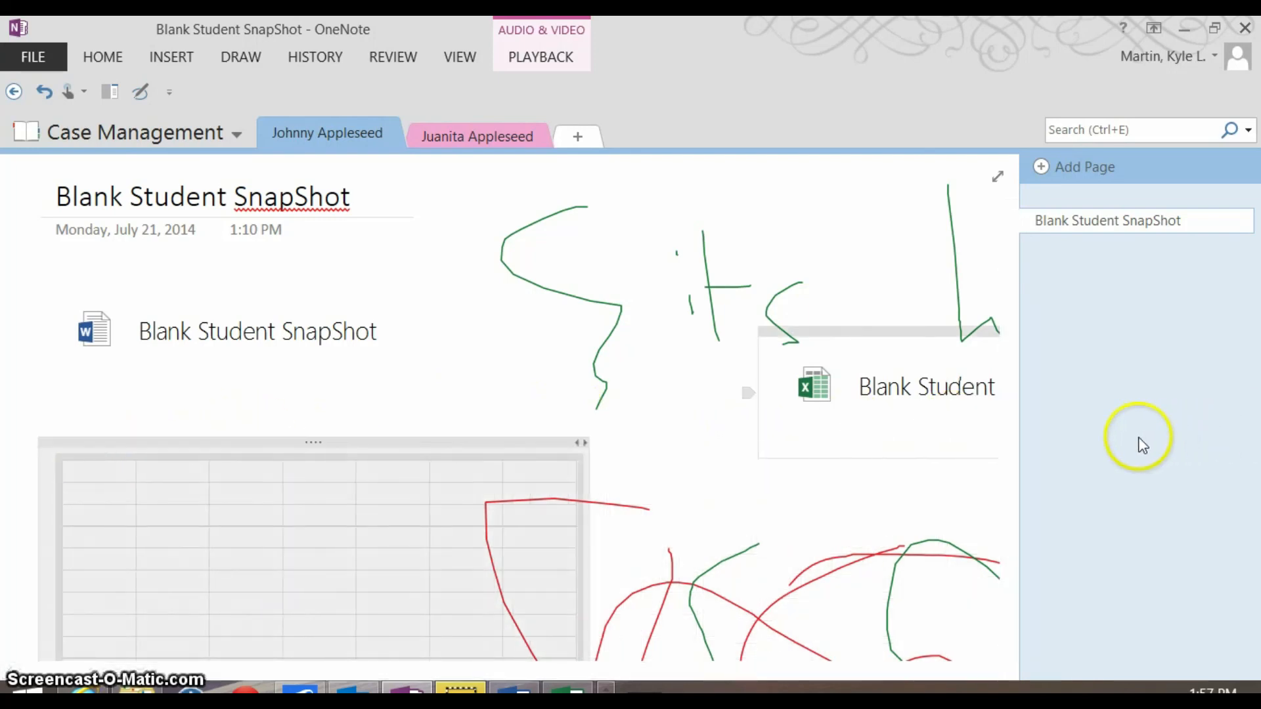